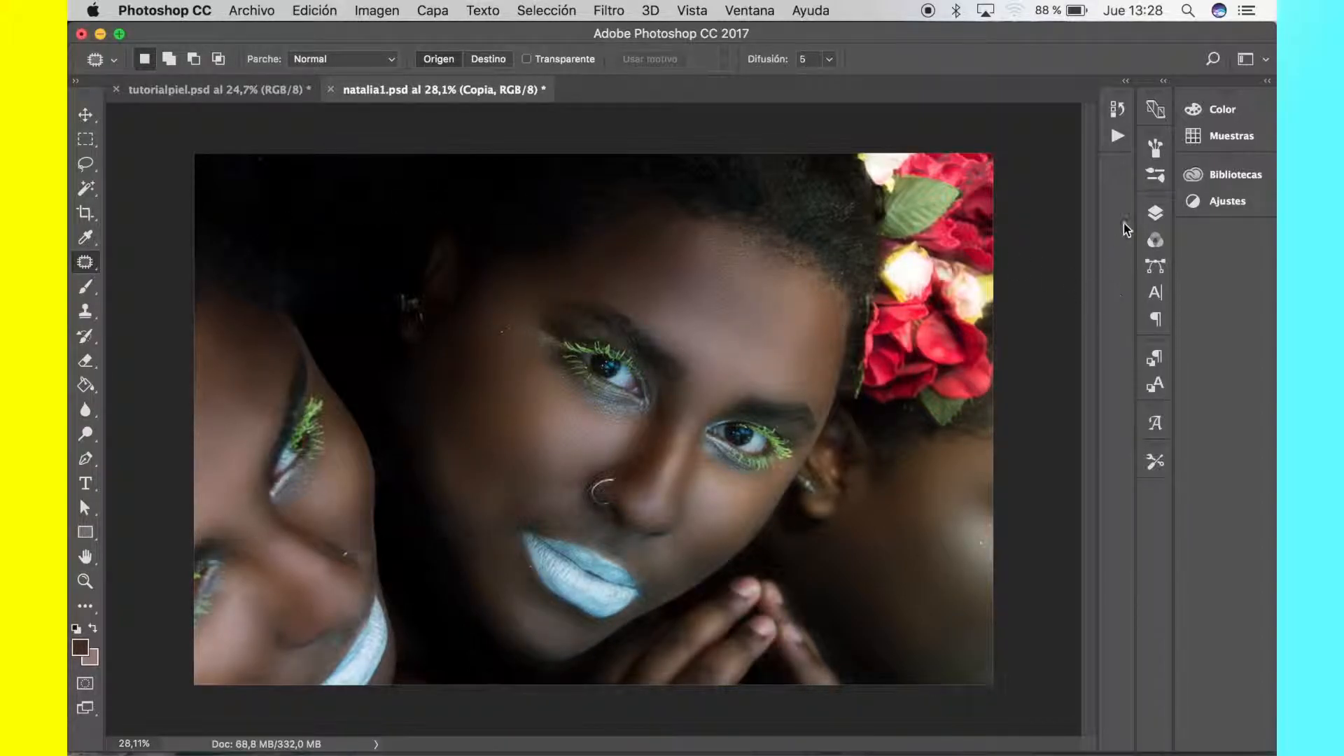
# Step: Display the layer list of the retouched portrait and hide the Capa 1 layer
pyautogui.click(1155, 212)
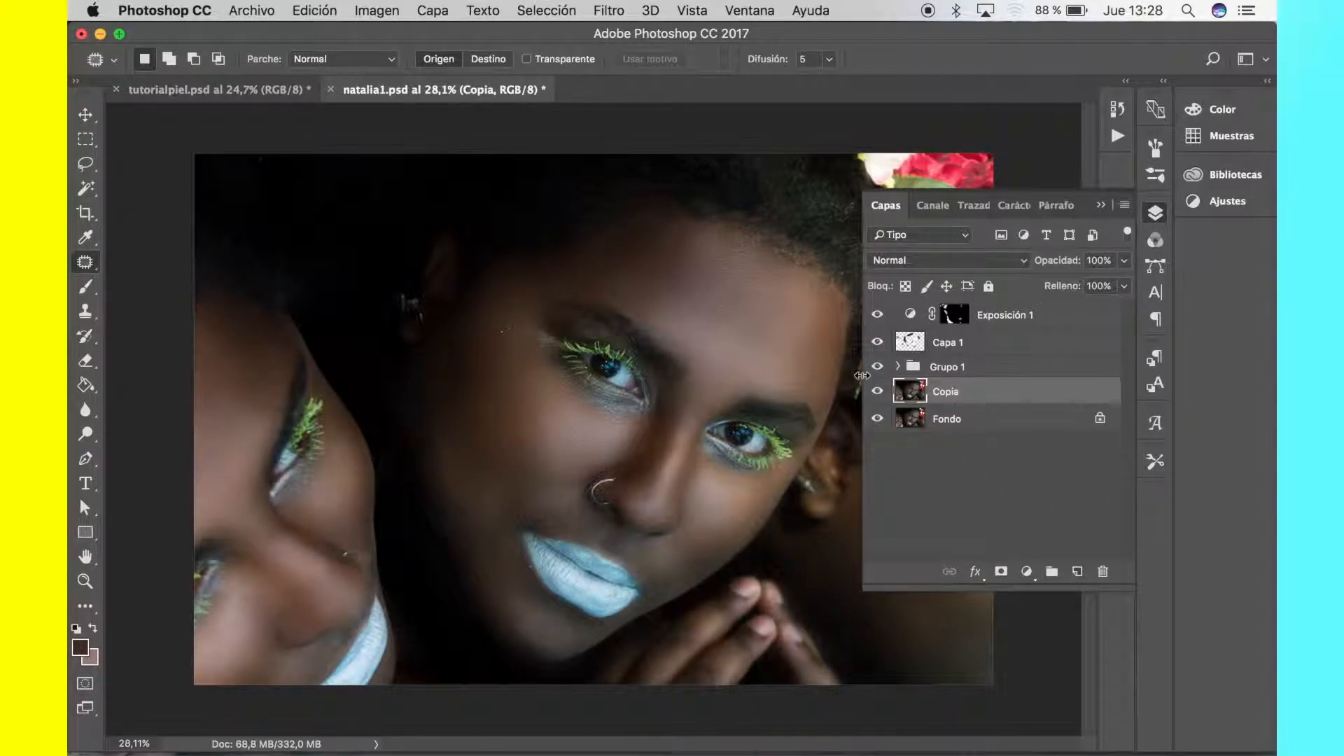
pyautogui.click(876, 342)
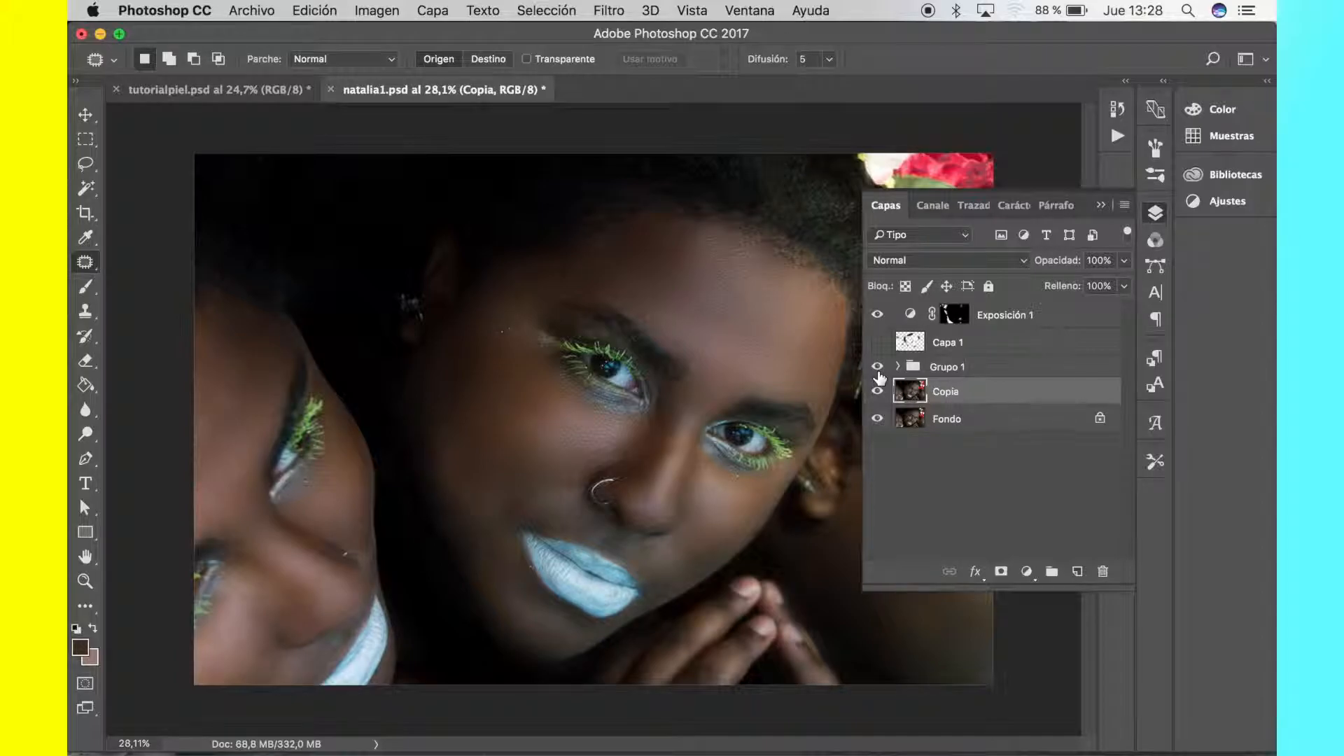
pyautogui.scroll(-3, 606, 348)
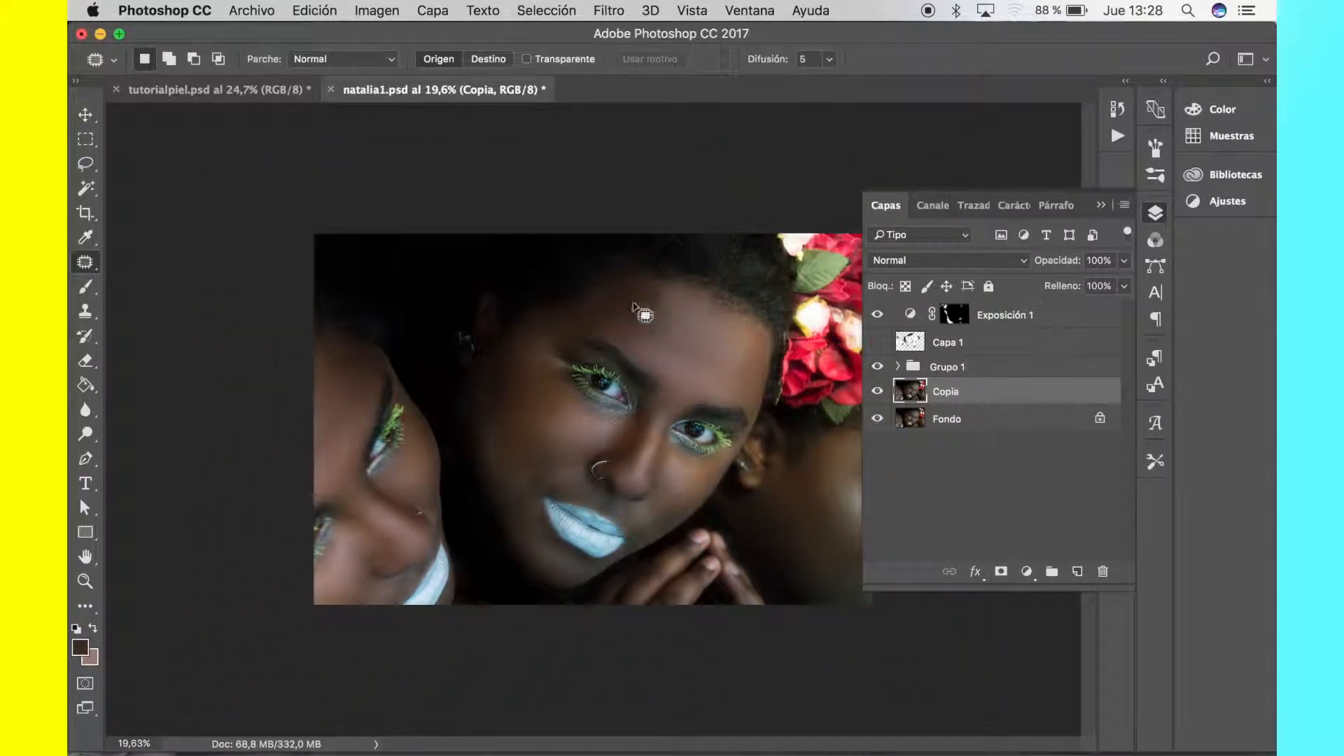
# Step: Compare the skin before and after retouching by repeatedly hiding and showing Grupo 1, leaving the group visible
pyautogui.click(878, 368)
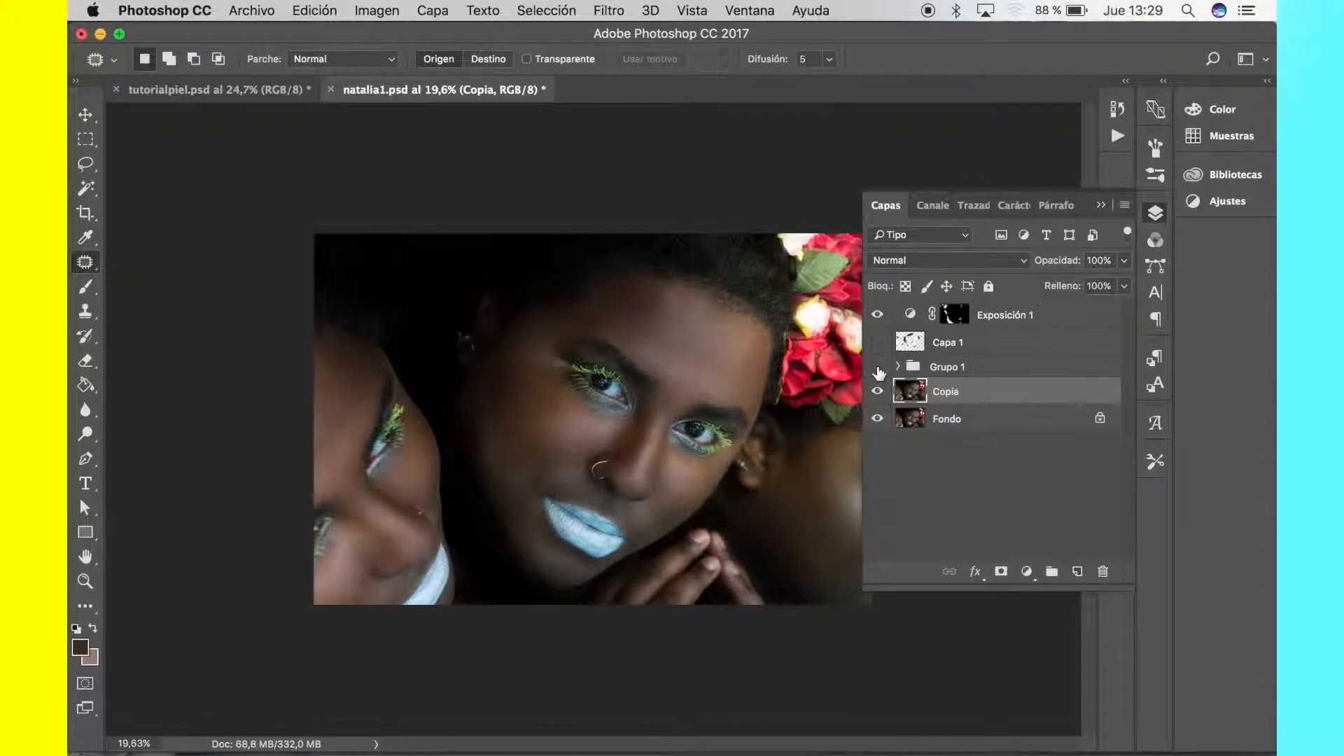
pyautogui.click(878, 368)
pyautogui.click(879, 370)
pyautogui.click(879, 370)
pyautogui.click(879, 366)
pyautogui.click(879, 367)
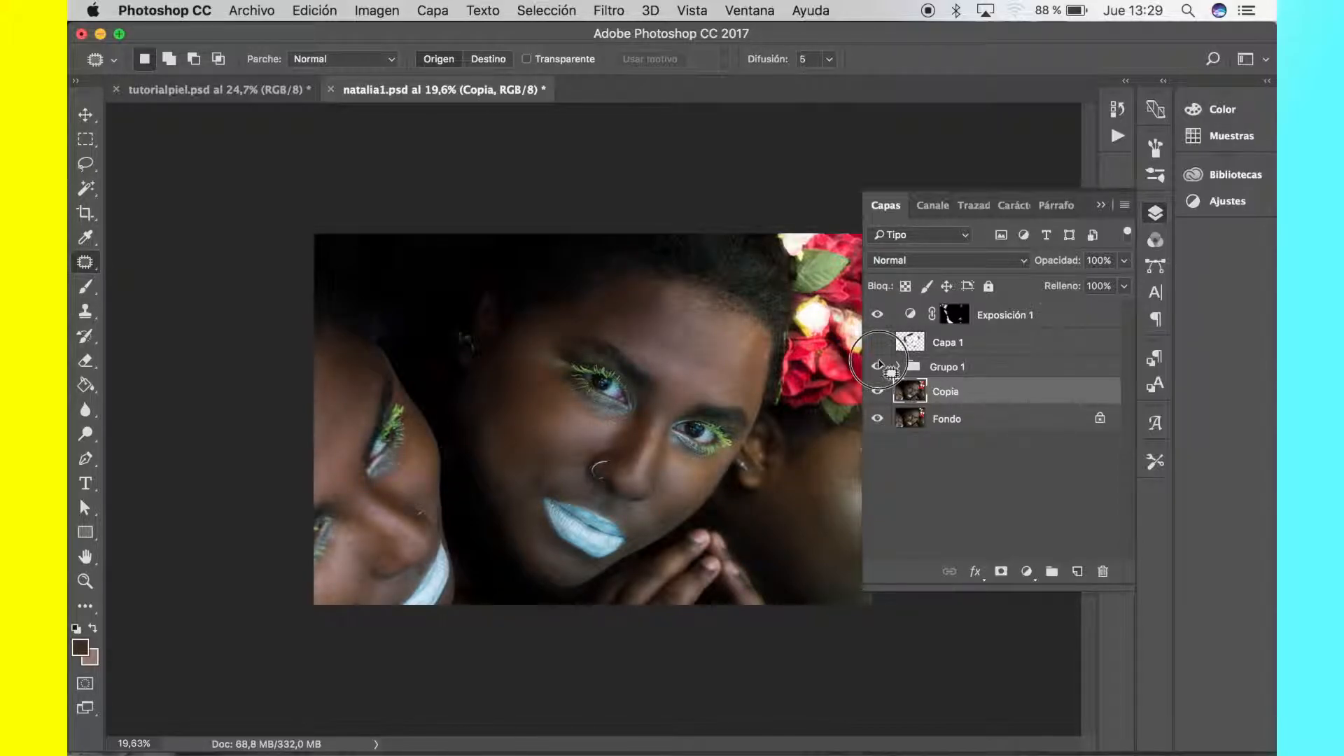
pyautogui.click(879, 367)
pyautogui.click(879, 367)
pyautogui.click(880, 367)
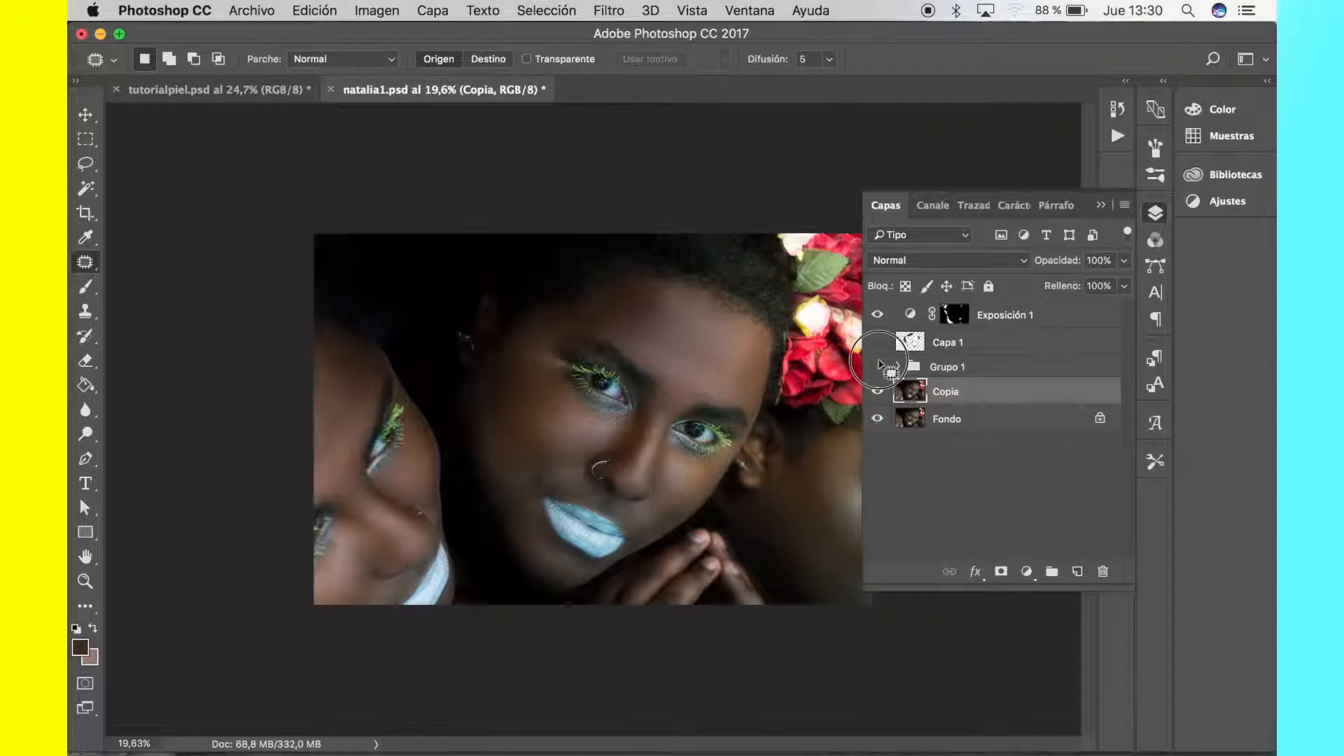
pyautogui.click(880, 366)
pyautogui.click(880, 367)
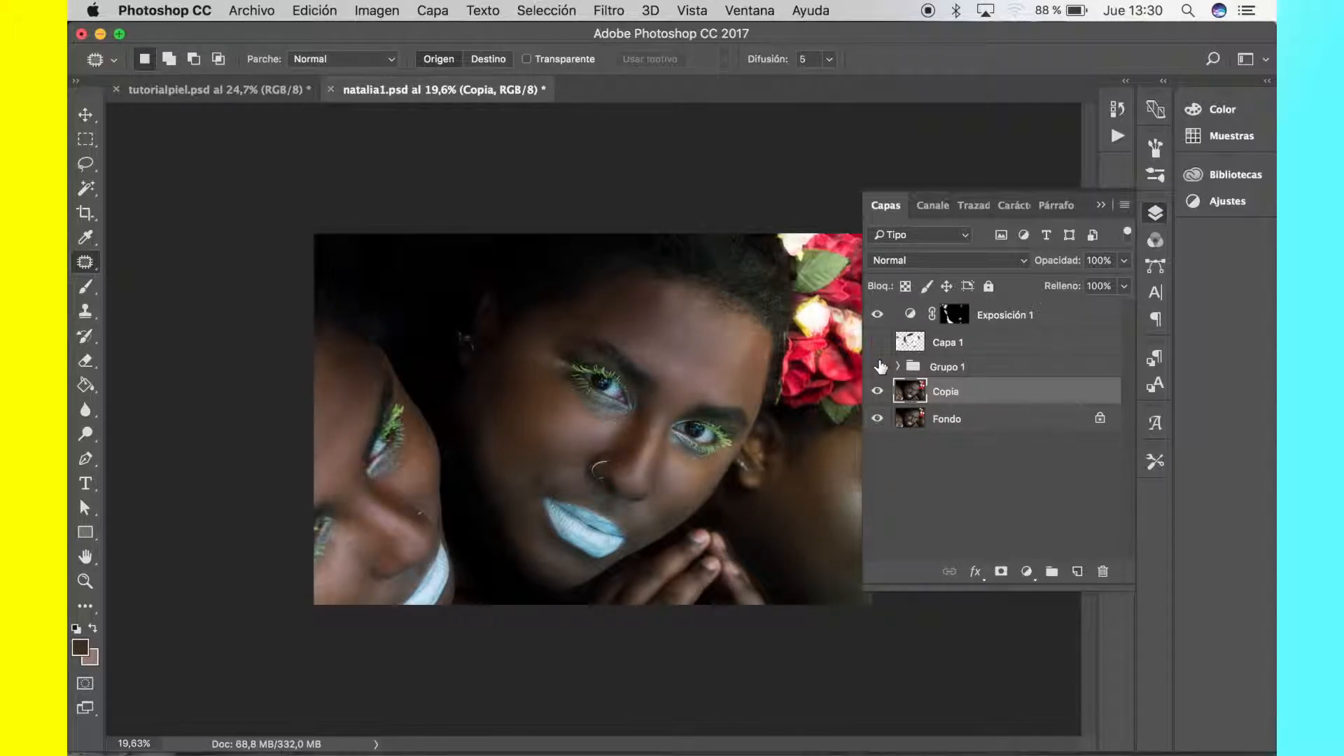
pyautogui.click(880, 367)
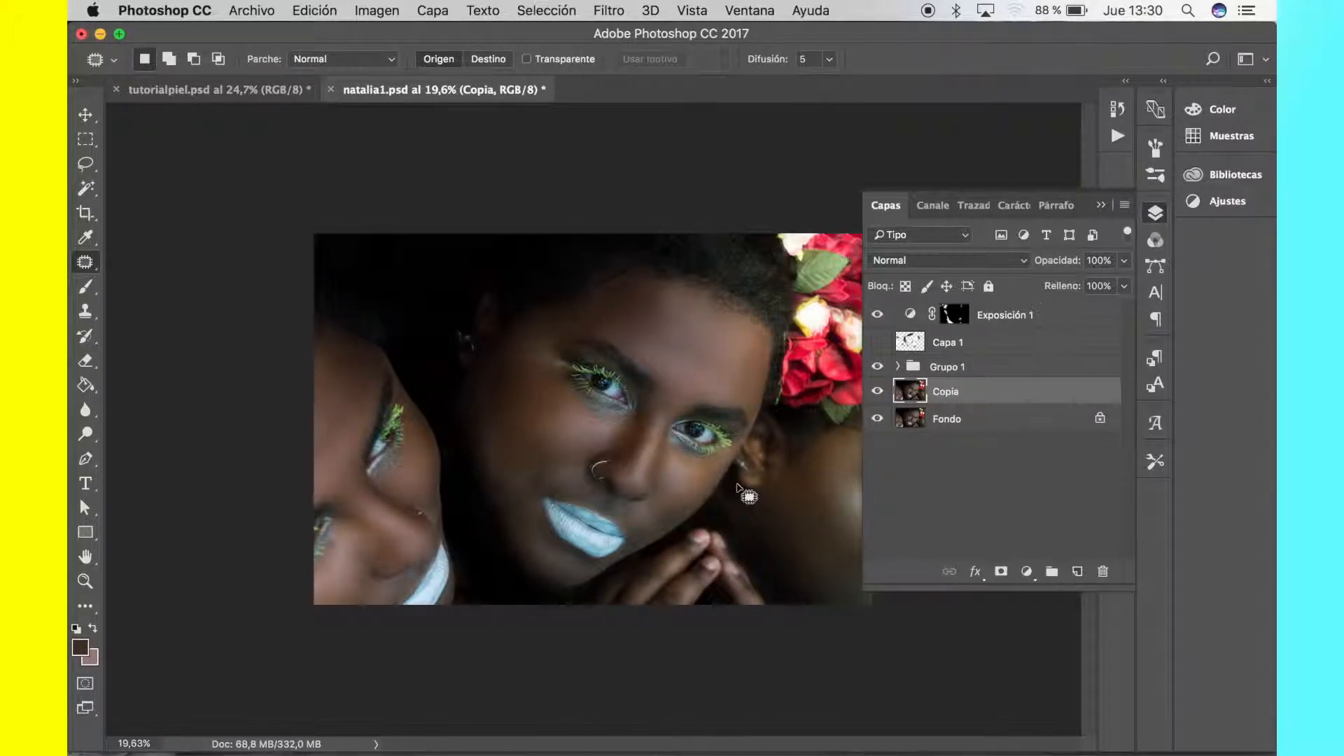
# Step: Compare the portrait with and without Capa 1, leaving that layer visible
pyautogui.click(876, 342)
pyautogui.click(876, 342)
pyautogui.click(876, 342)
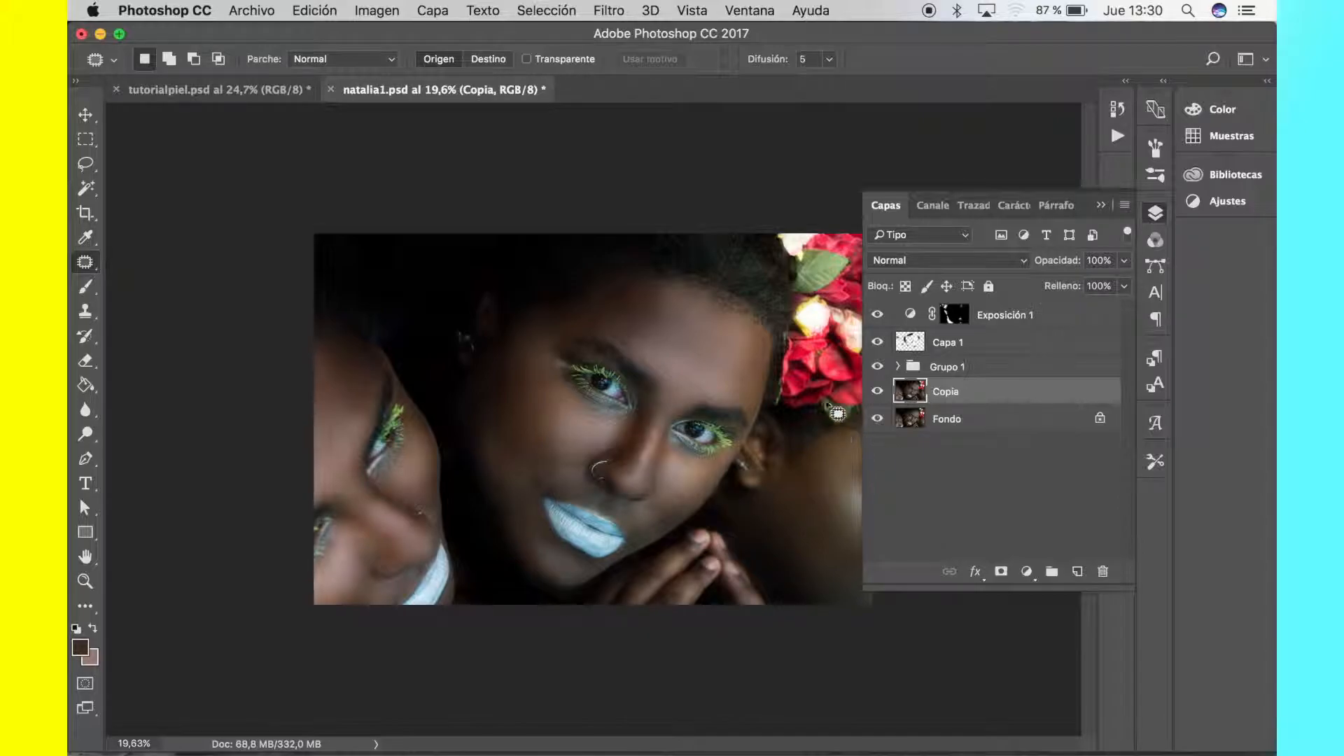
# Step: Switch to the tutorialpiel.psd document and create two copies of the Fondo layer
pyautogui.click(181, 89)
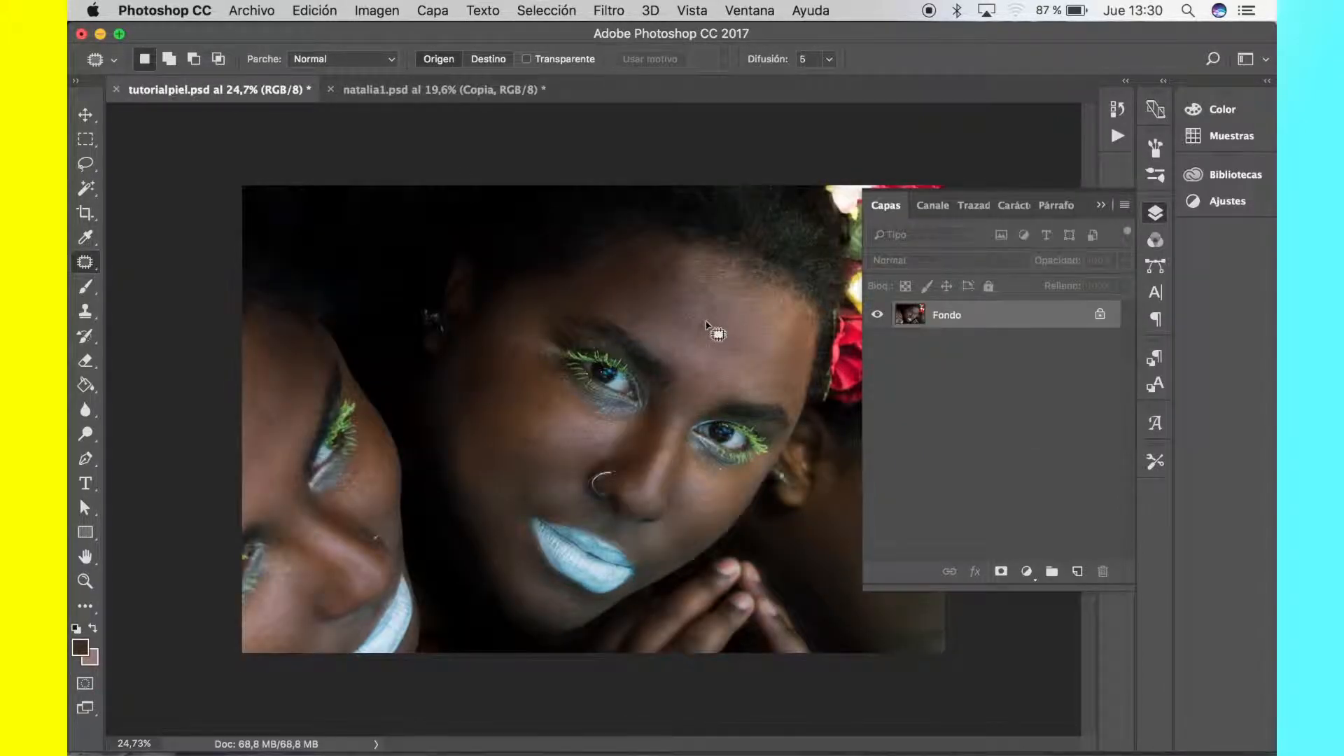
pyautogui.scroll(-4, 706, 324)
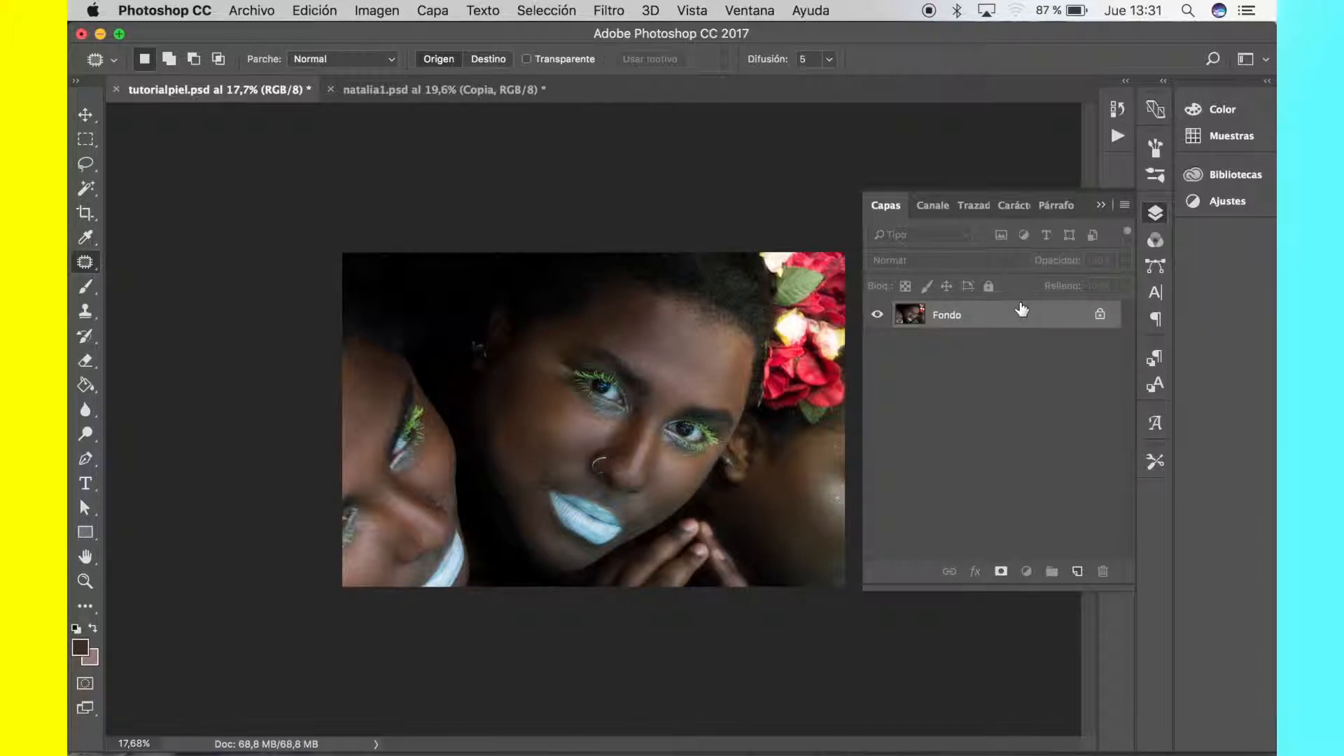
pyautogui.moveTo(1028, 319); pyautogui.dragTo(1078, 571)
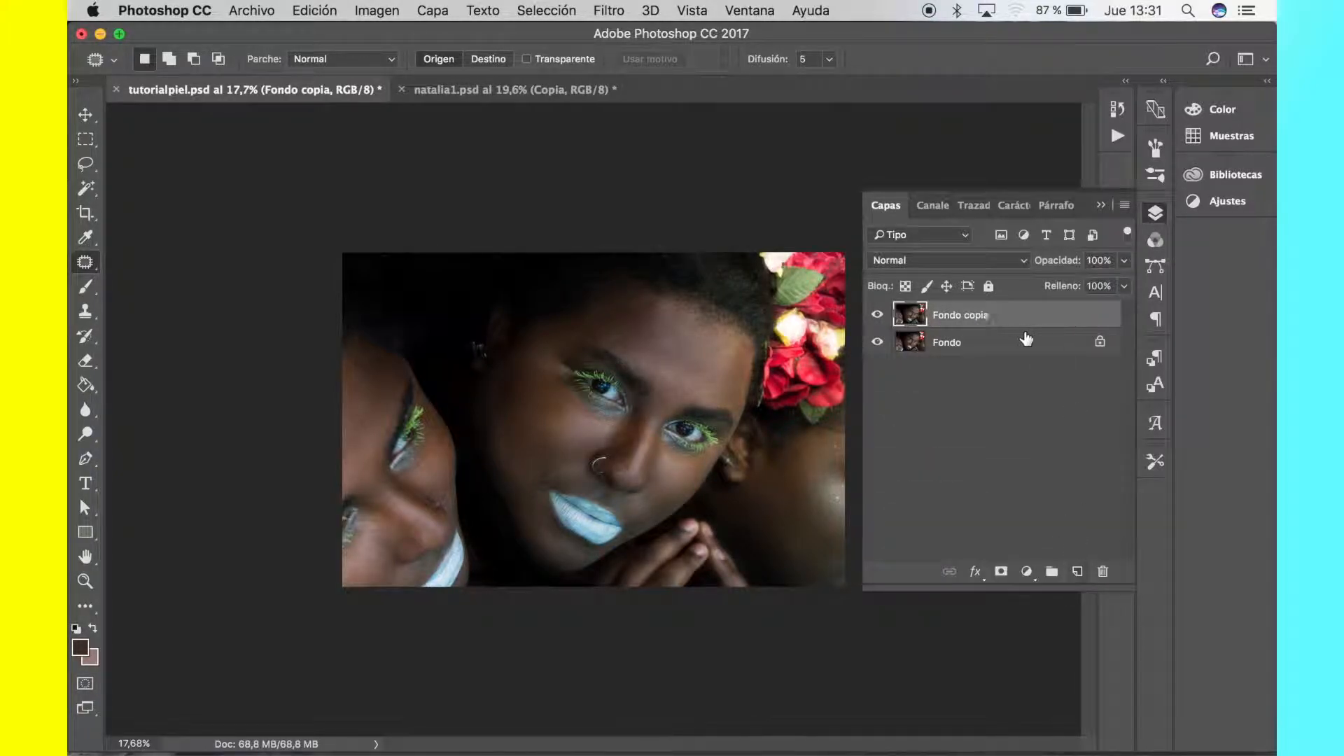
pyautogui.moveTo(1018, 327); pyautogui.dragTo(1077, 571)
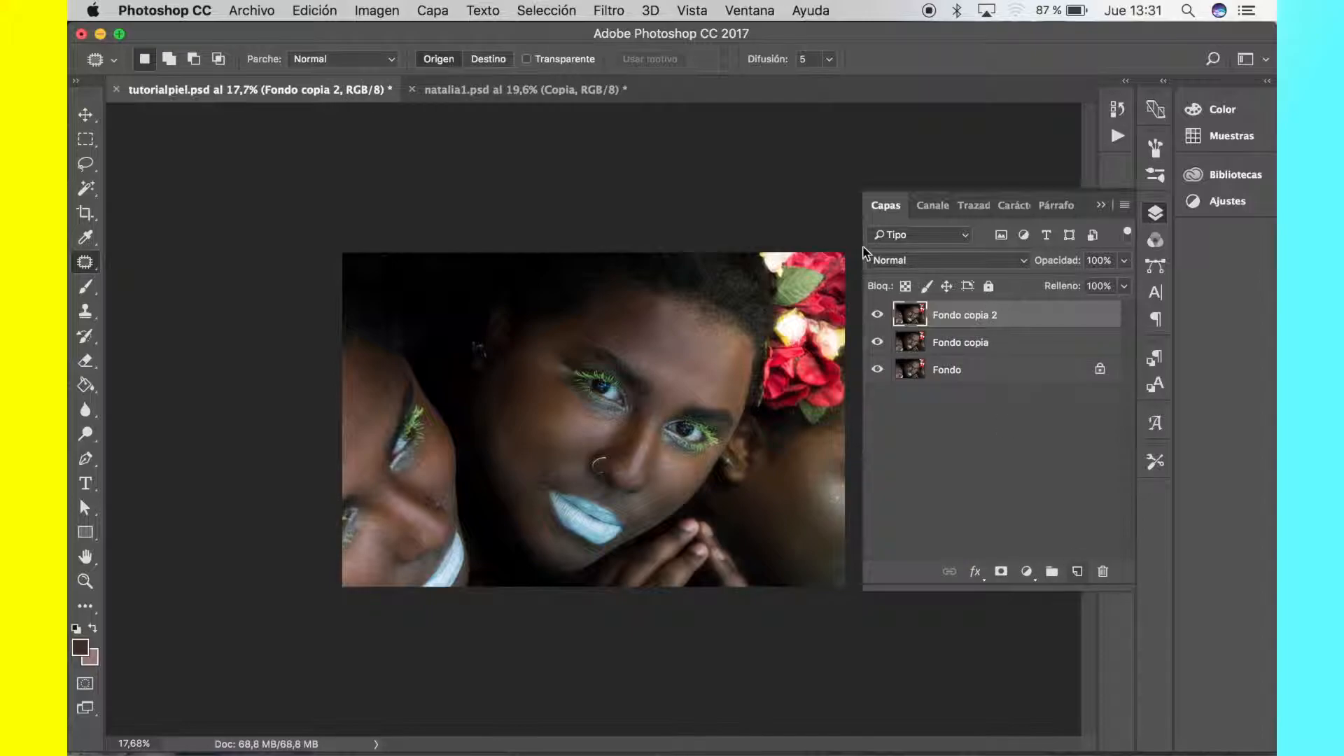
# Step: Rename the lower copy BAJA FRECUENCIA and the upper copy ALTA FRECUENCIA
pyautogui.doubleClick(953, 343)
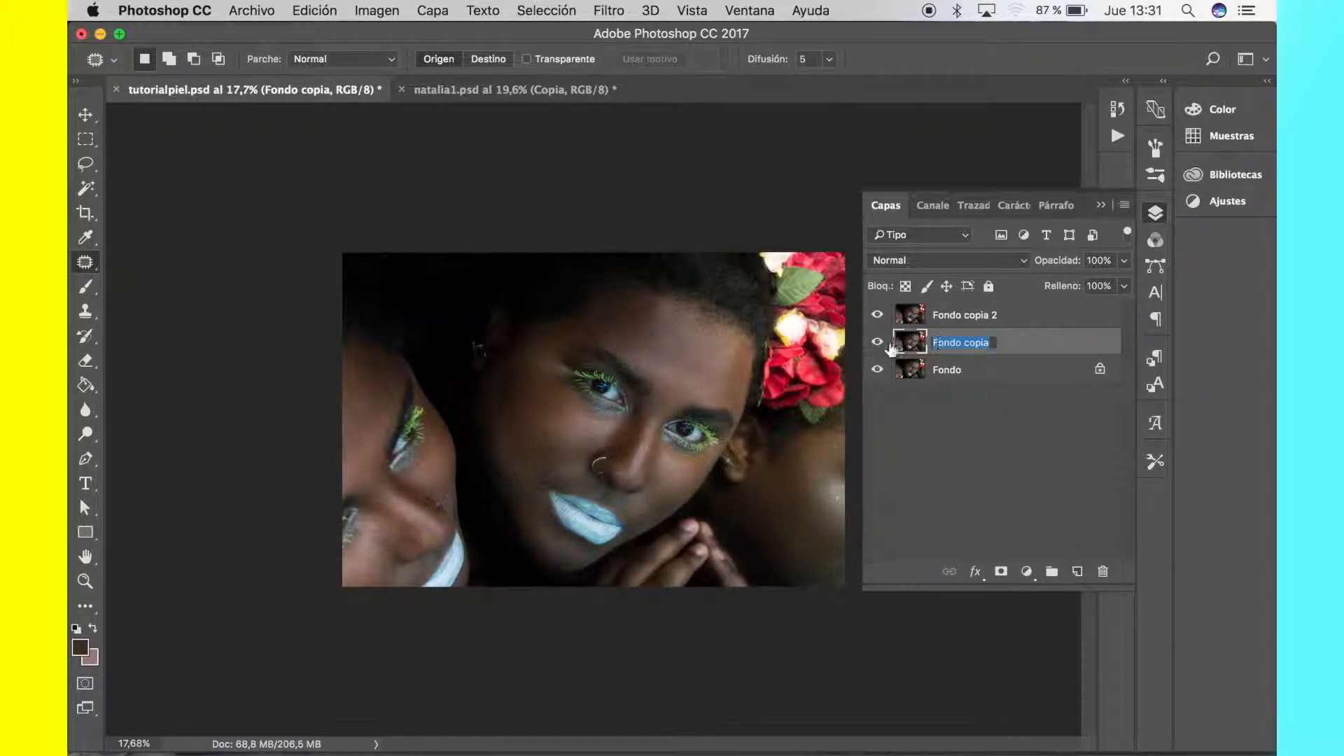
pyautogui.write('BAJA FRECUEN')
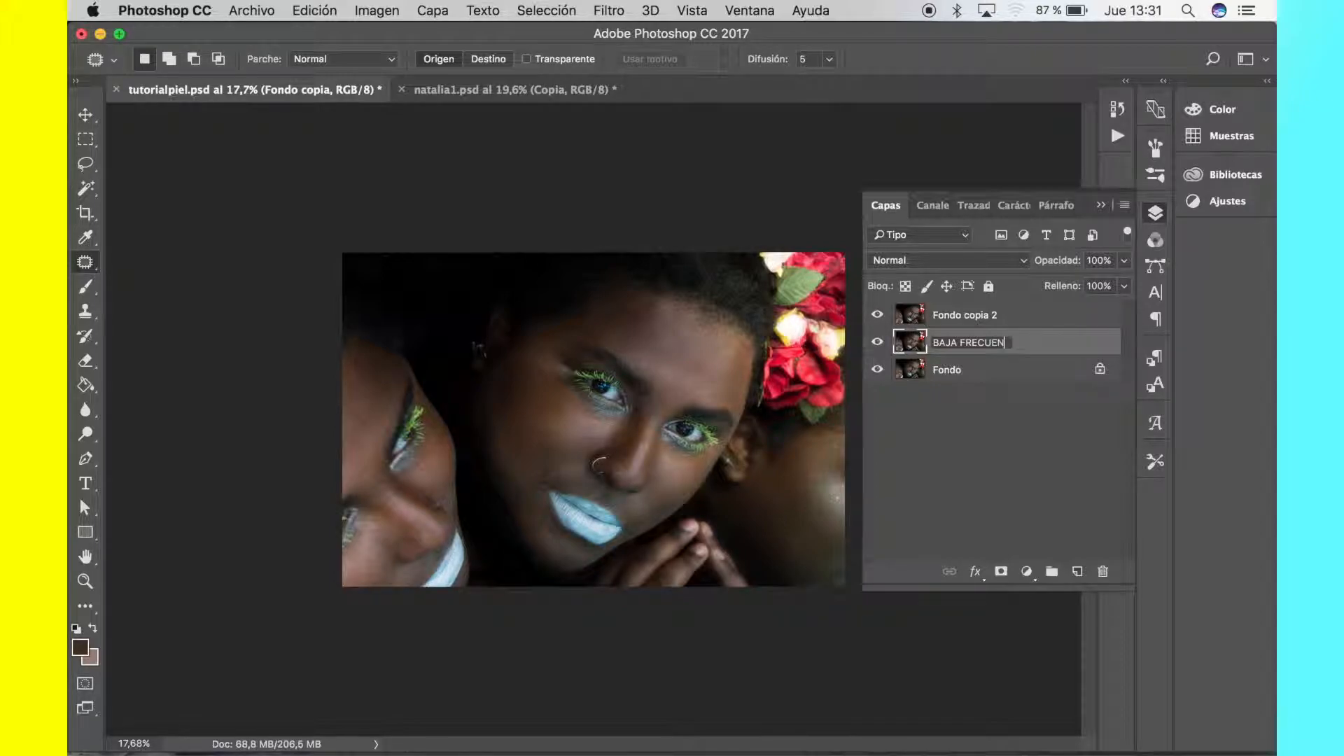
pyautogui.write('CIA')
pyautogui.doubleClick(969, 314)
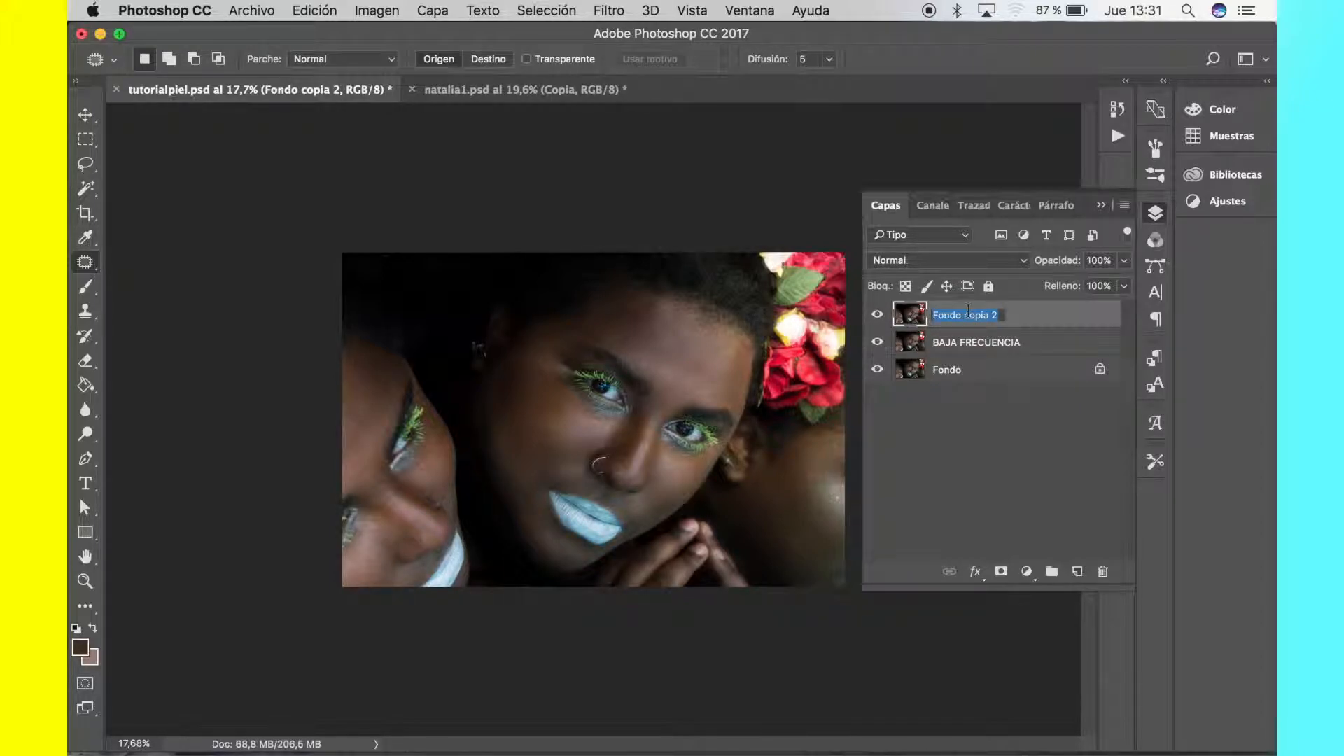
pyautogui.write('ALTA FRECUENCIA')
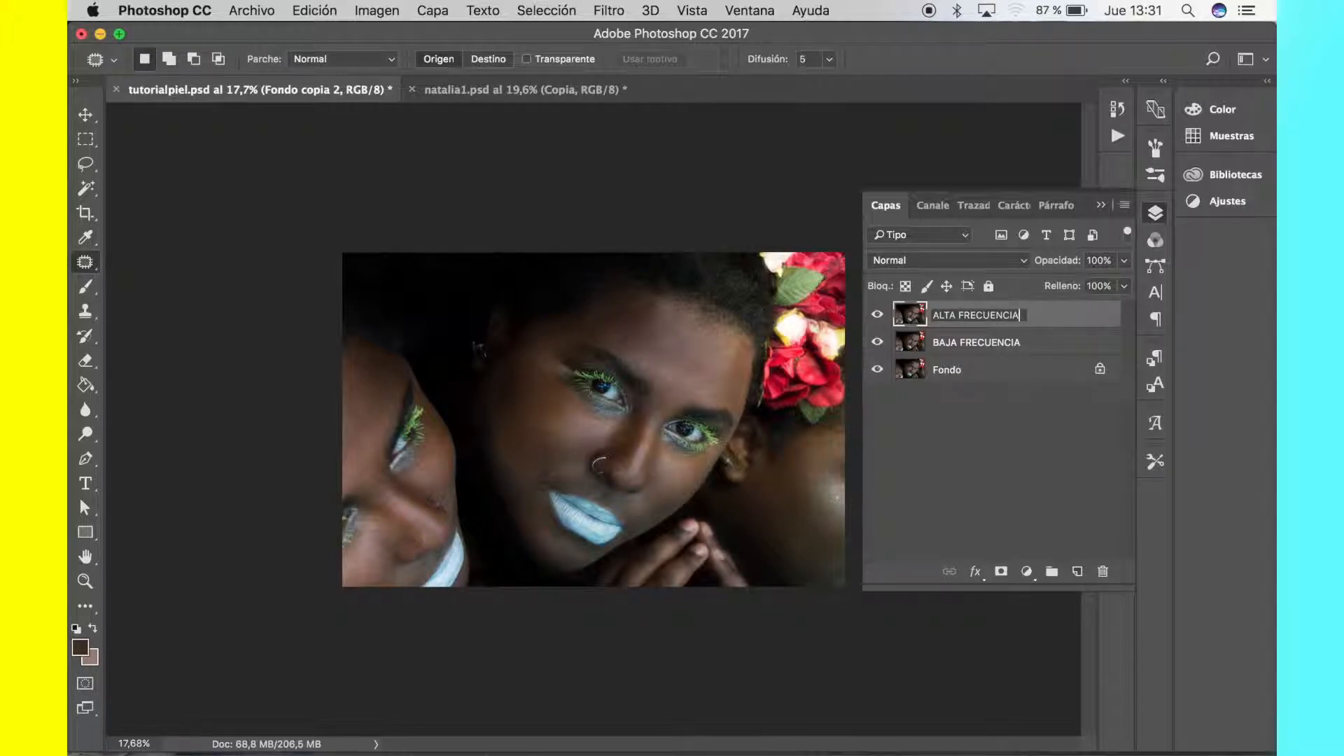
pyautogui.press('Return')
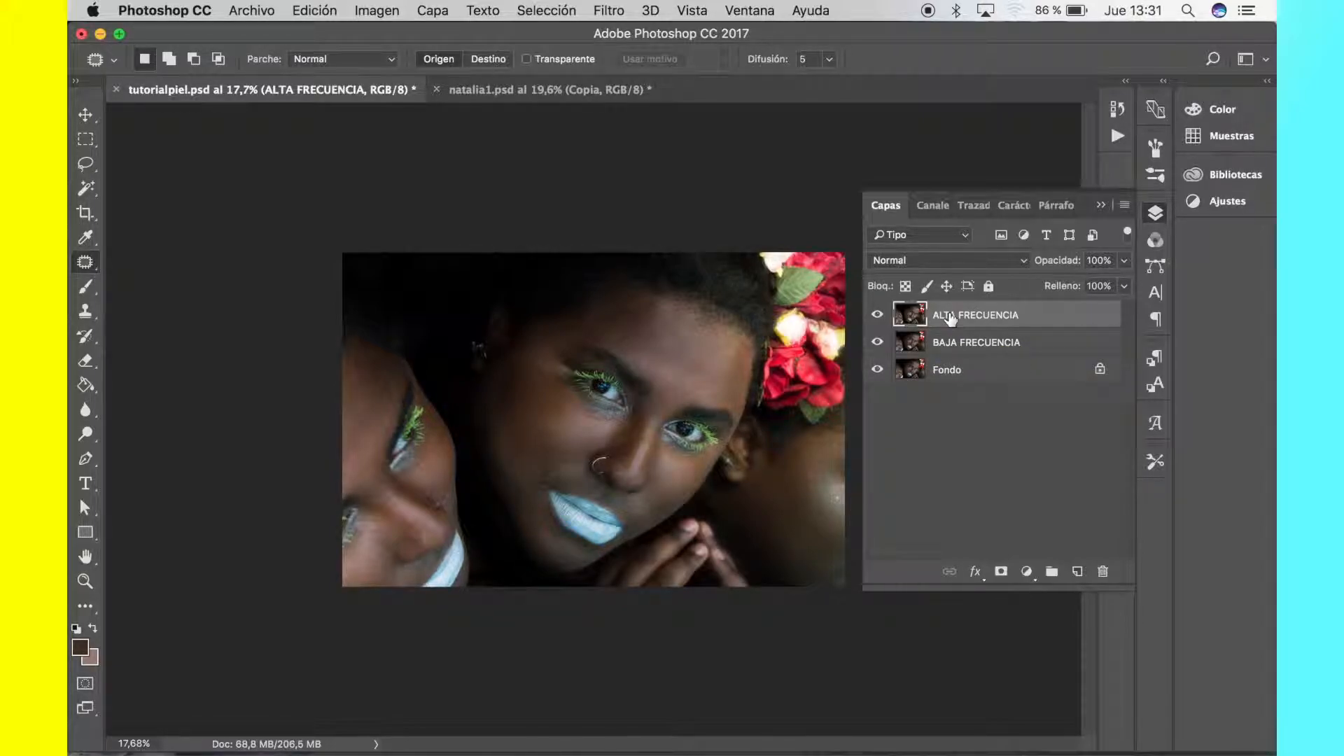
# Step: Make BAJA FRECUENCIA the active layer and hide the ALTA FRECUENCIA layer
pyautogui.click(987, 345)
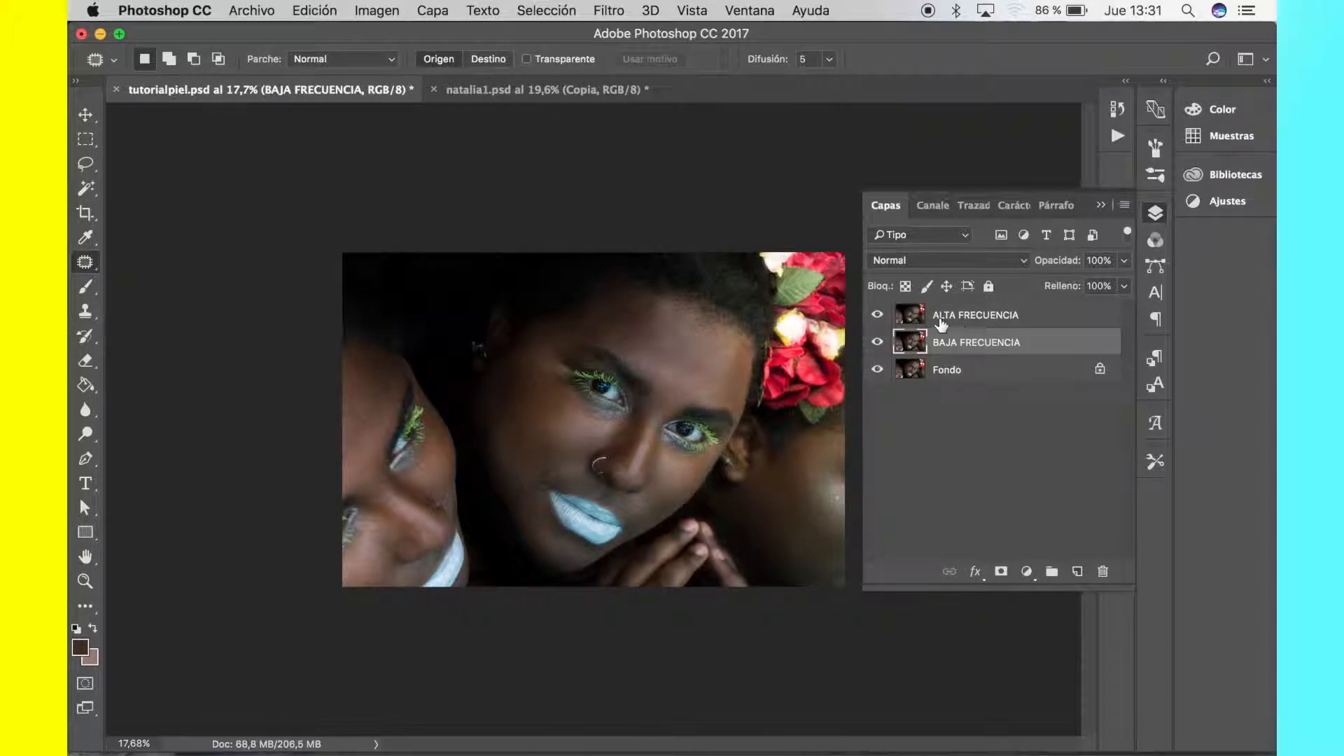
pyautogui.click(878, 322)
pyautogui.moveTo(714, 373)
pyautogui.mouseDown()
pyautogui.moveTo(743, 379)
pyautogui.moveTo(743, 351)
pyautogui.mouseUp()
pyautogui.click(740, 352)
# Step: Start a Gaussian blur on the BAJA FRECUENCIA layer and set its radius to about 28.9 pixels
pyautogui.click(608, 9)
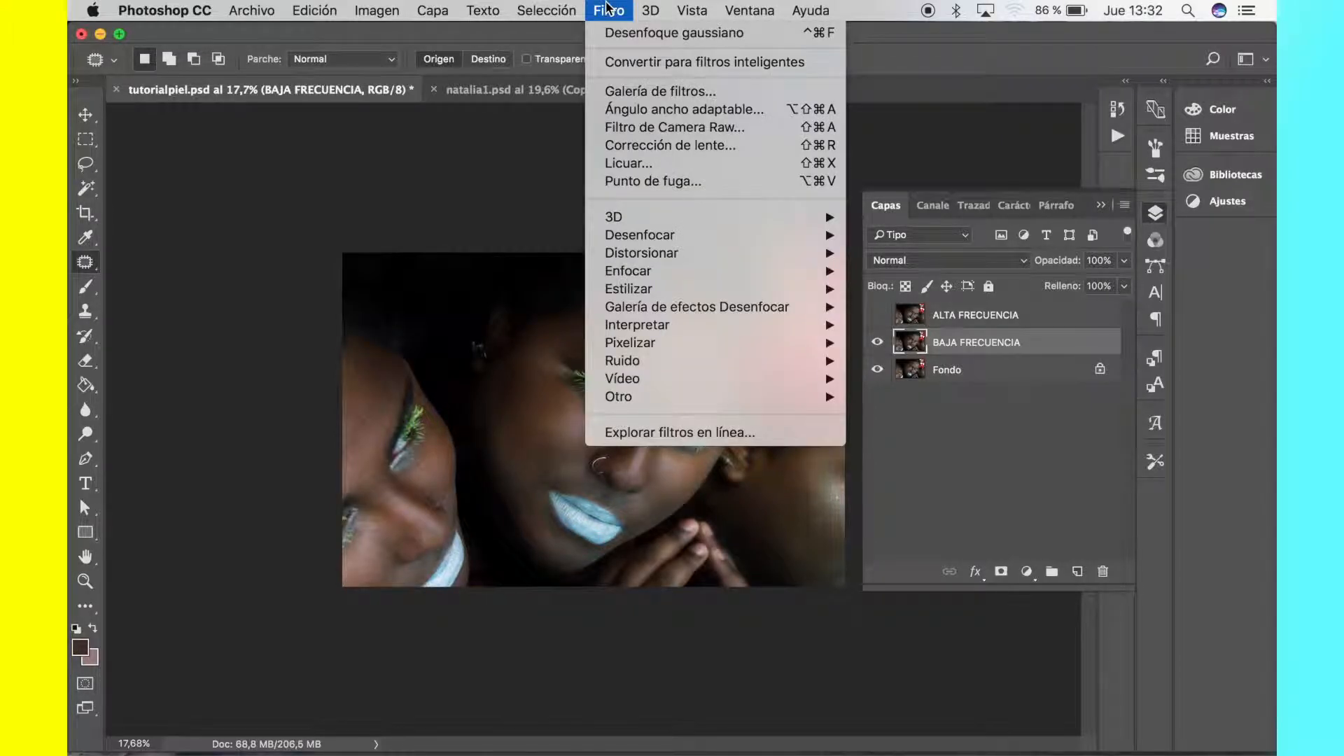
pyautogui.moveTo(667, 234)
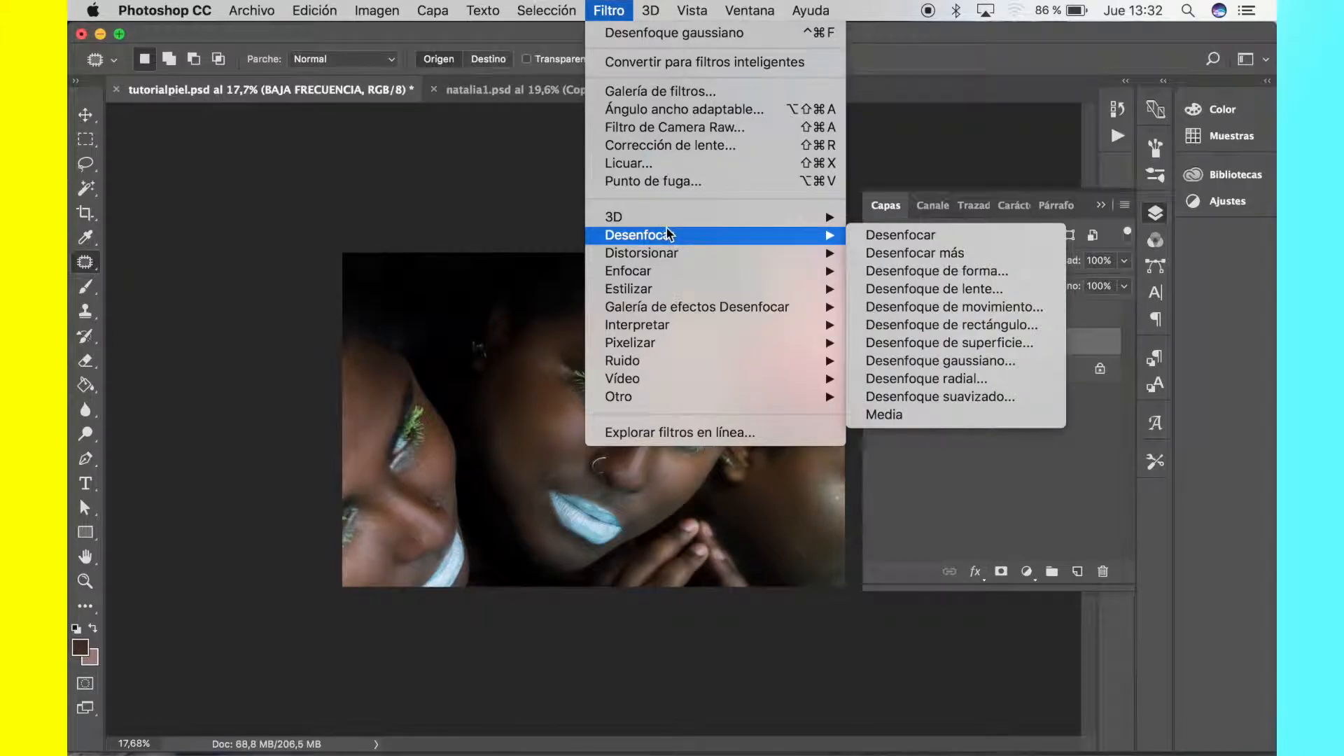
pyautogui.click(1009, 369)
pyautogui.moveTo(333, 125); pyautogui.dragTo(268, 34)
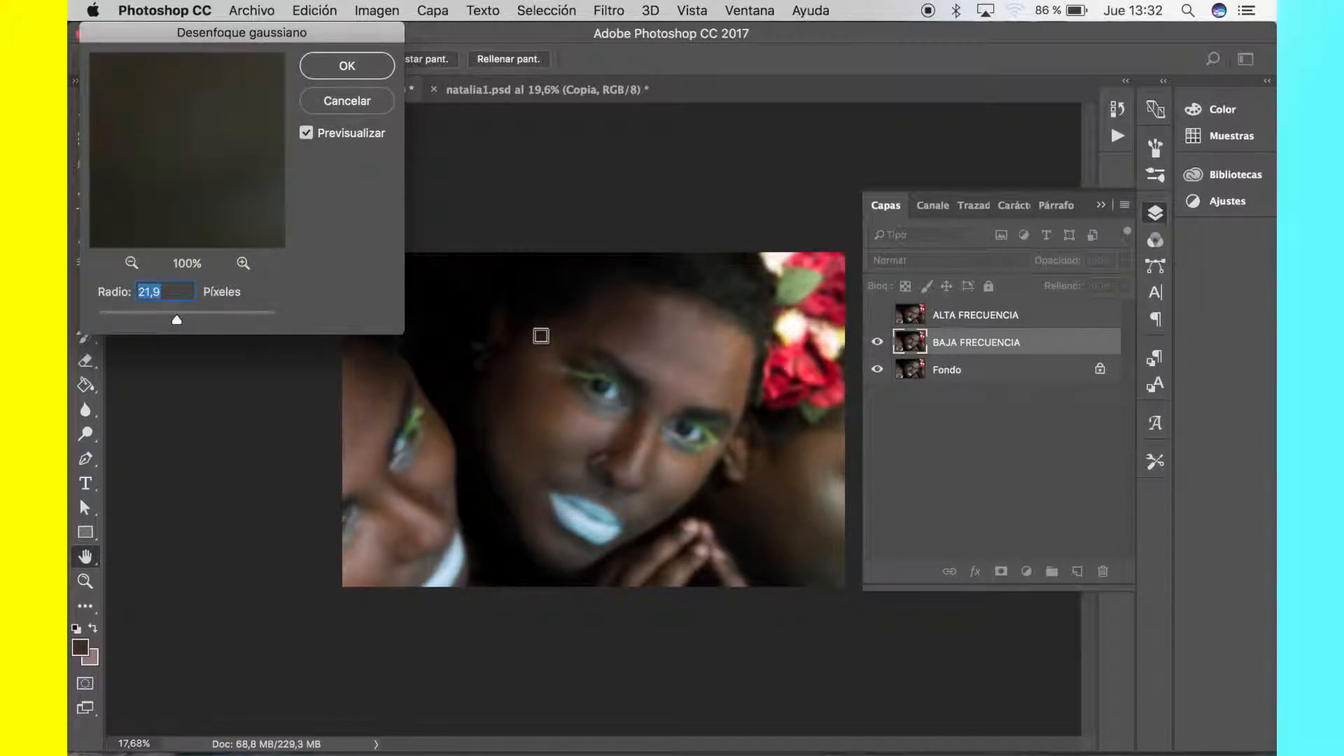
pyautogui.moveTo(166, 312); pyautogui.dragTo(186, 321)
pyautogui.moveTo(183, 316); pyautogui.dragTo(184, 320)
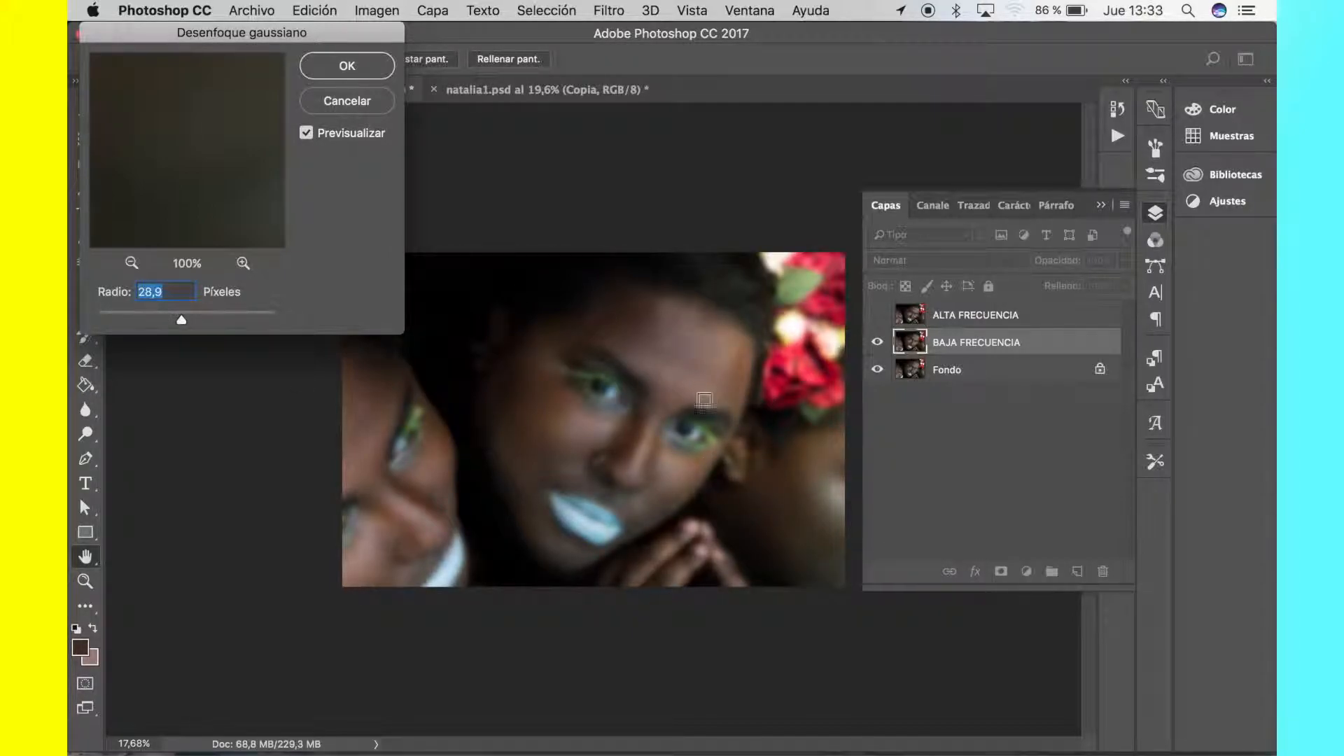
# Step: Fine-tune the blur radius while comparing the image with and without the preview, and apply the Gaussian blur
pyautogui.moveTo(181, 320); pyautogui.dragTo(184, 322)
pyautogui.moveTo(185, 322); pyautogui.dragTo(185, 322)
pyautogui.click(304, 135)
pyautogui.click(304, 135)
pyautogui.click(304, 134)
pyautogui.click(304, 134)
pyautogui.click(304, 134)
pyautogui.click(303, 135)
pyautogui.click(304, 135)
pyautogui.press('Return')
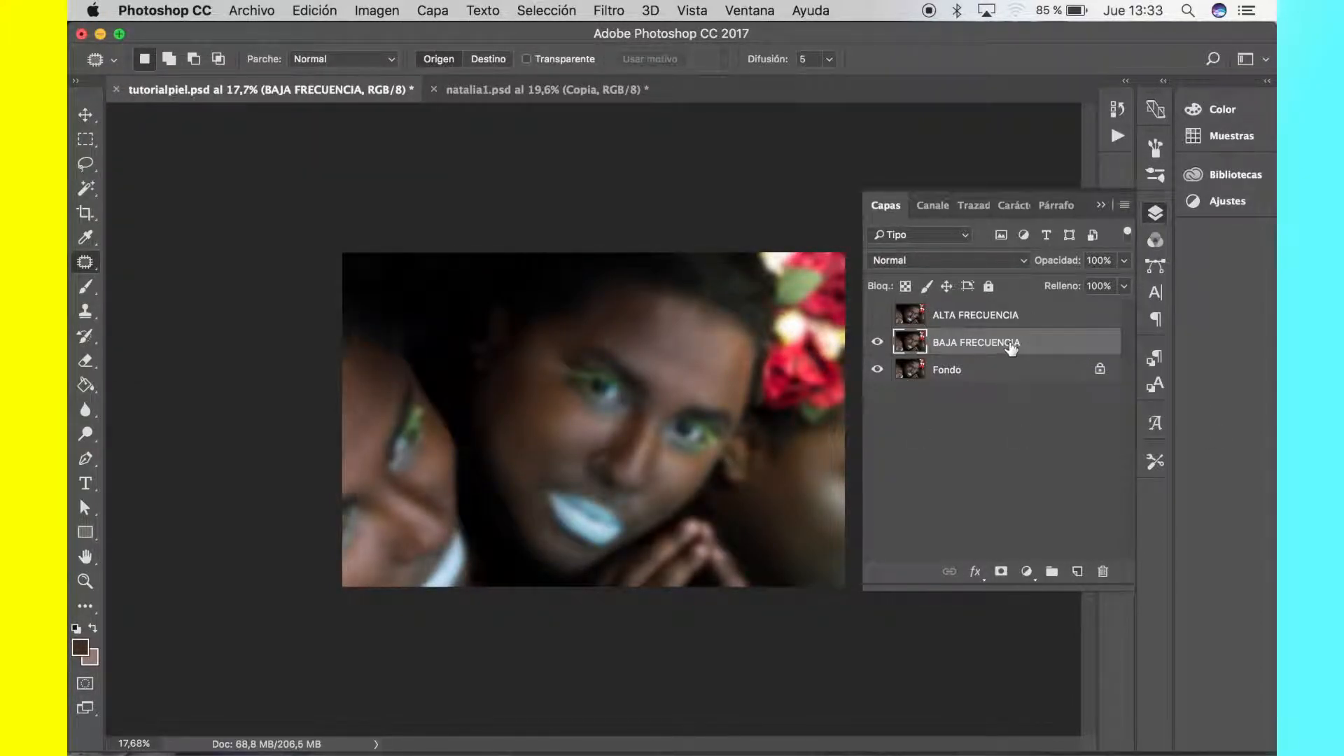
# Step: Show the ALTA FRECUENCIA layer again and make it the active layer
pyautogui.click(877, 317)
pyautogui.click(1070, 317)
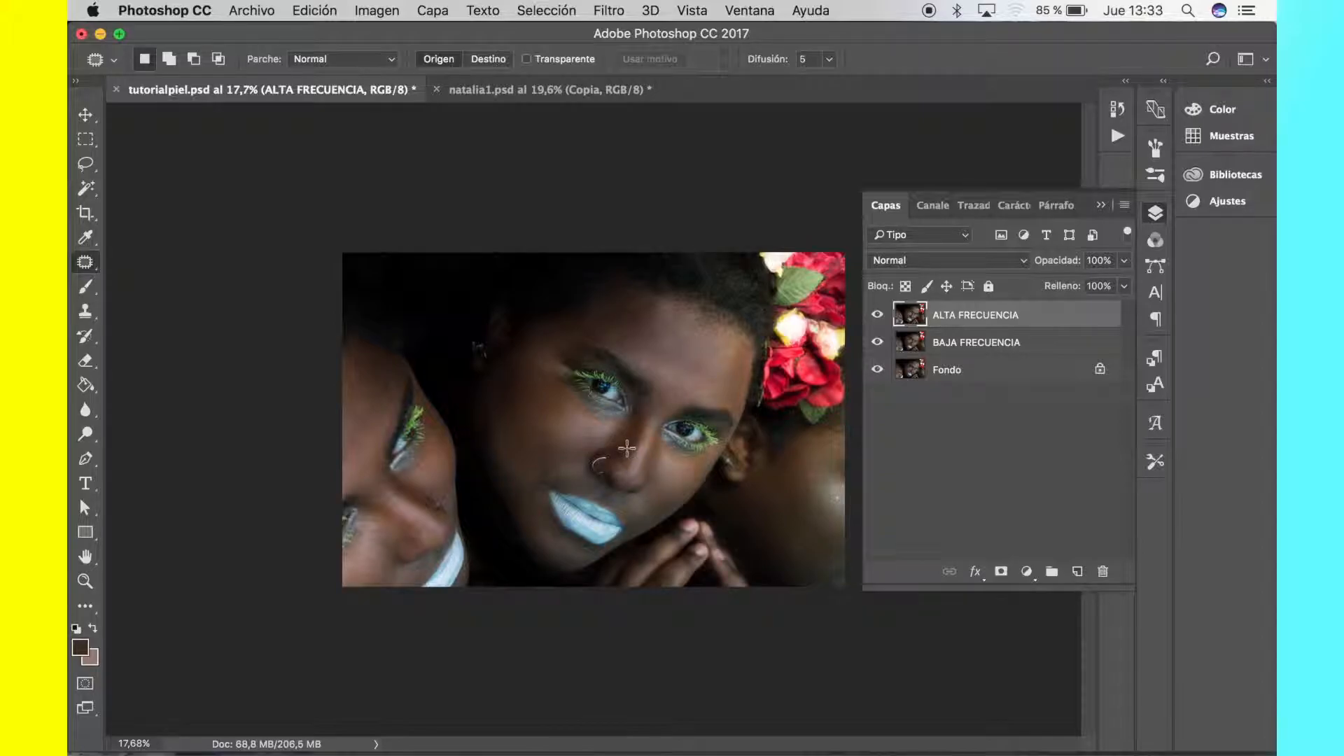
pyautogui.scroll(6, 627, 448)
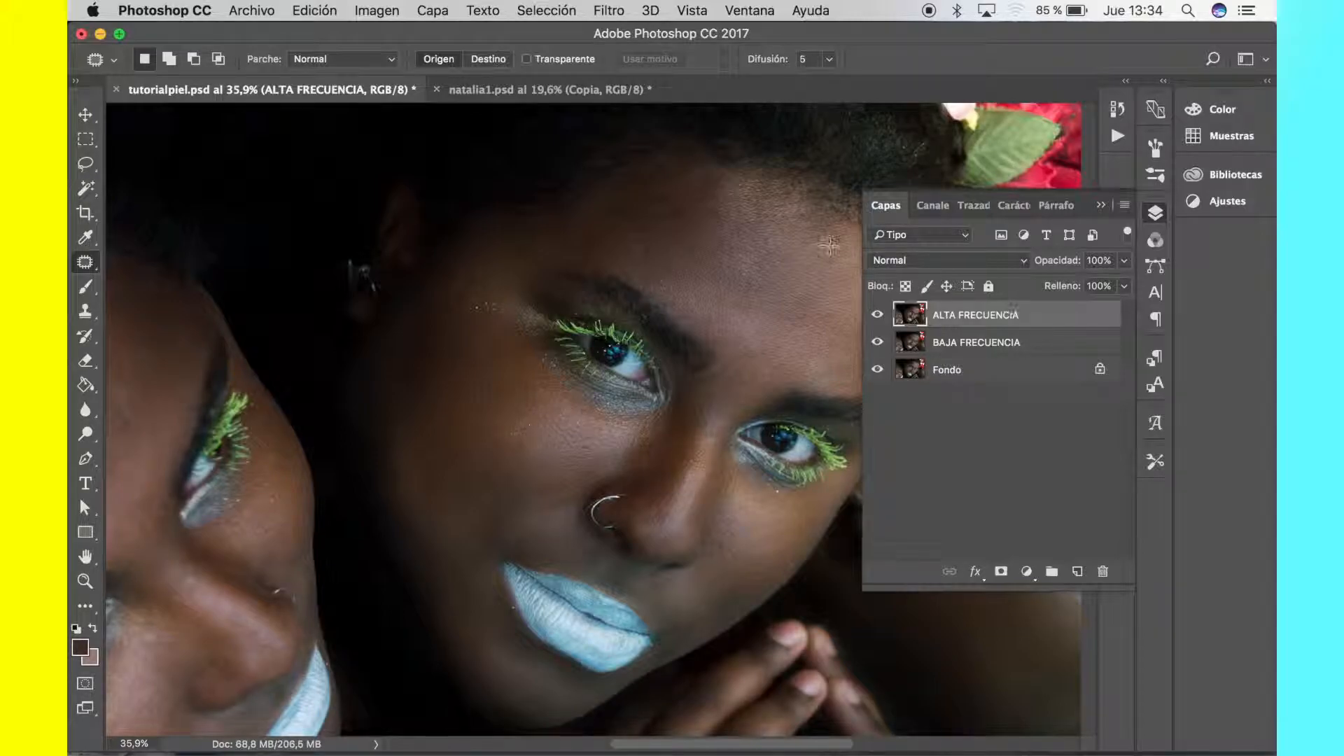
# Step: Use Apply Image on ALTA FRECUENCIA with BAJA FRECUENCIA as source layer, RGB channel, Restar blending, 100% opacity, scale 2 and offset 128
pyautogui.click(372, 10)
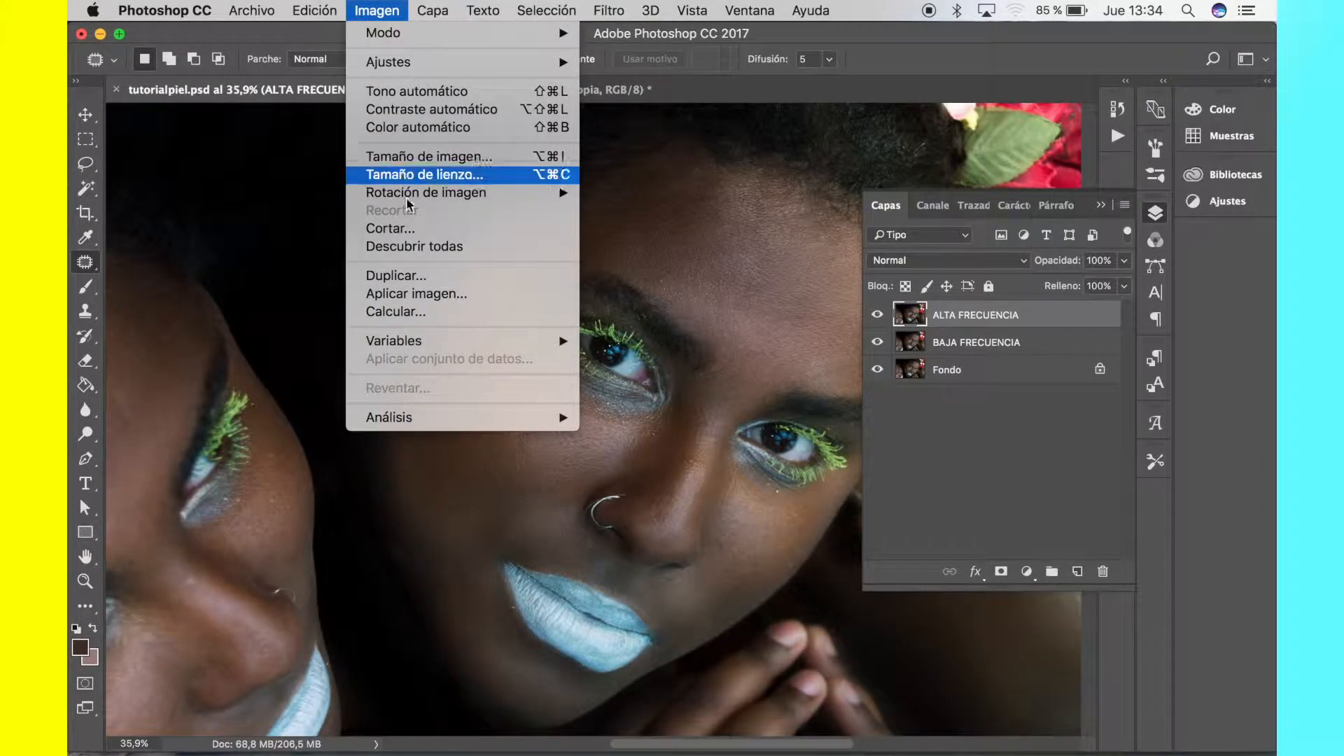
pyautogui.click(502, 293)
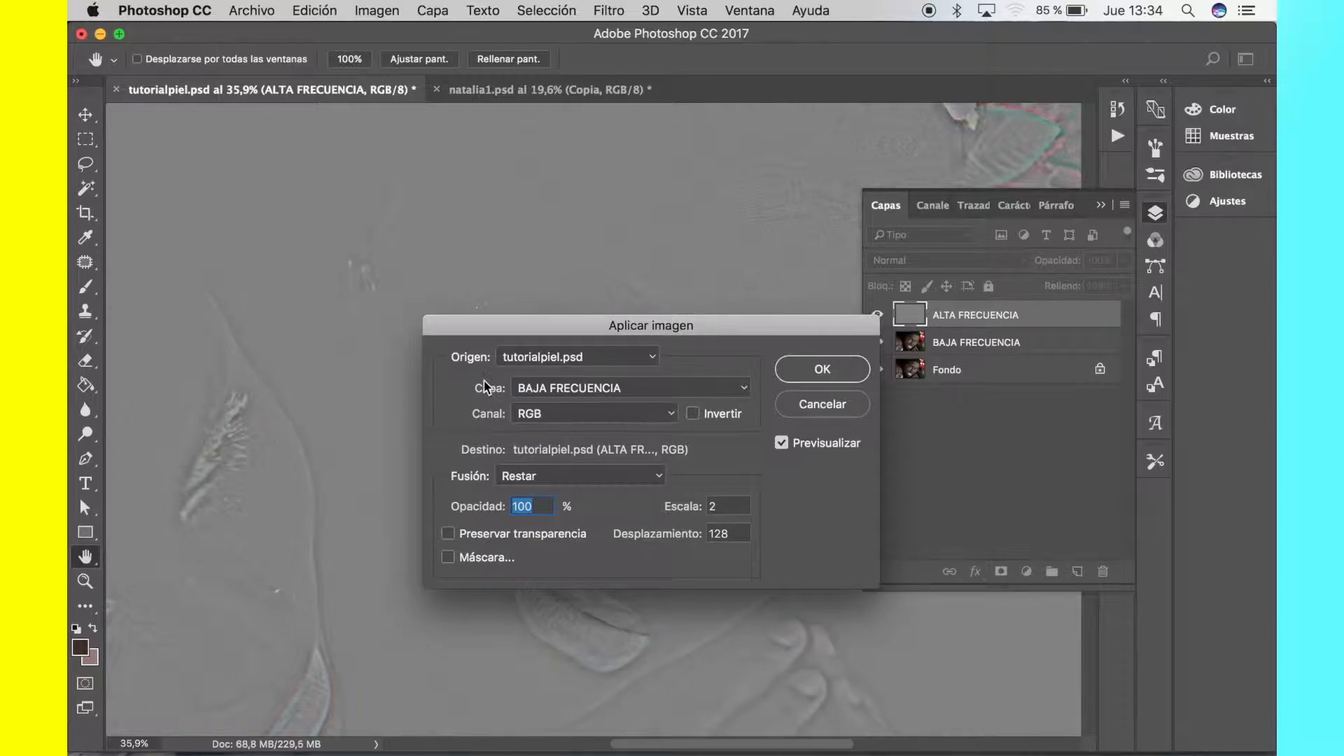
pyautogui.click(645, 392)
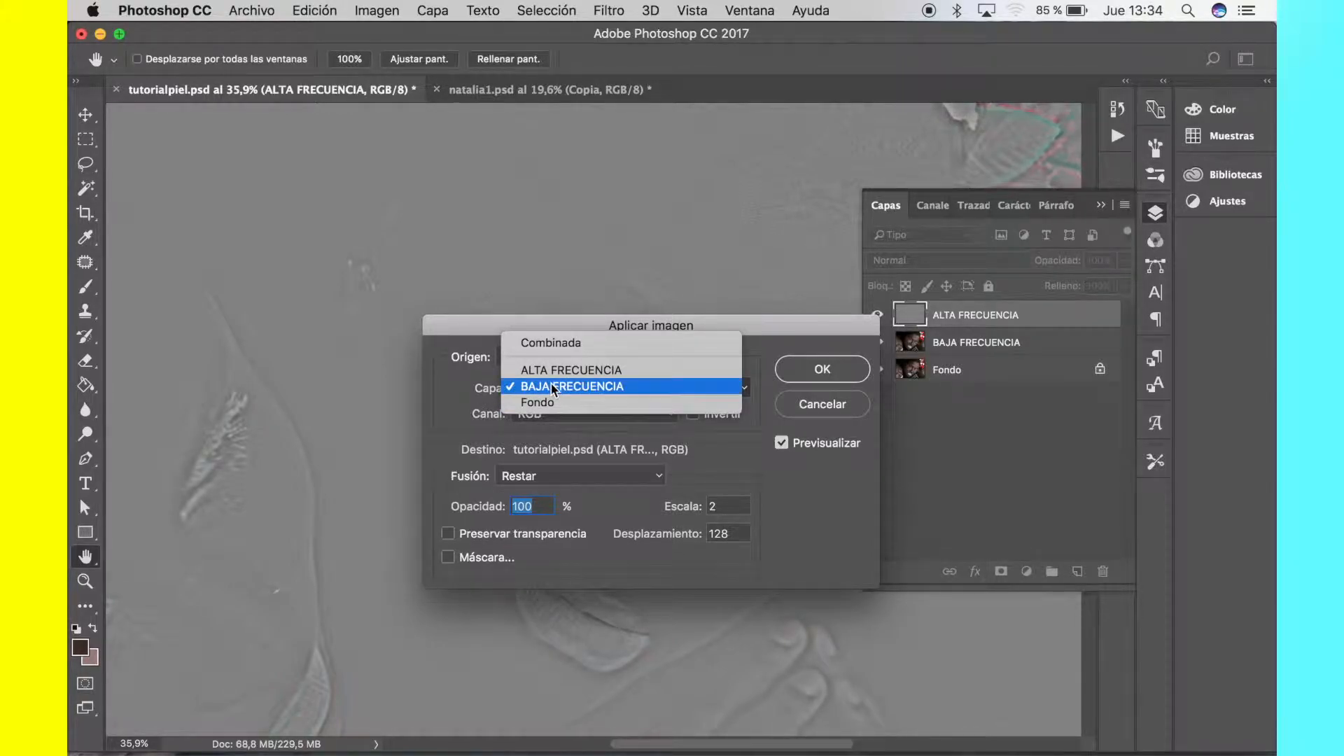
pyautogui.click(598, 388)
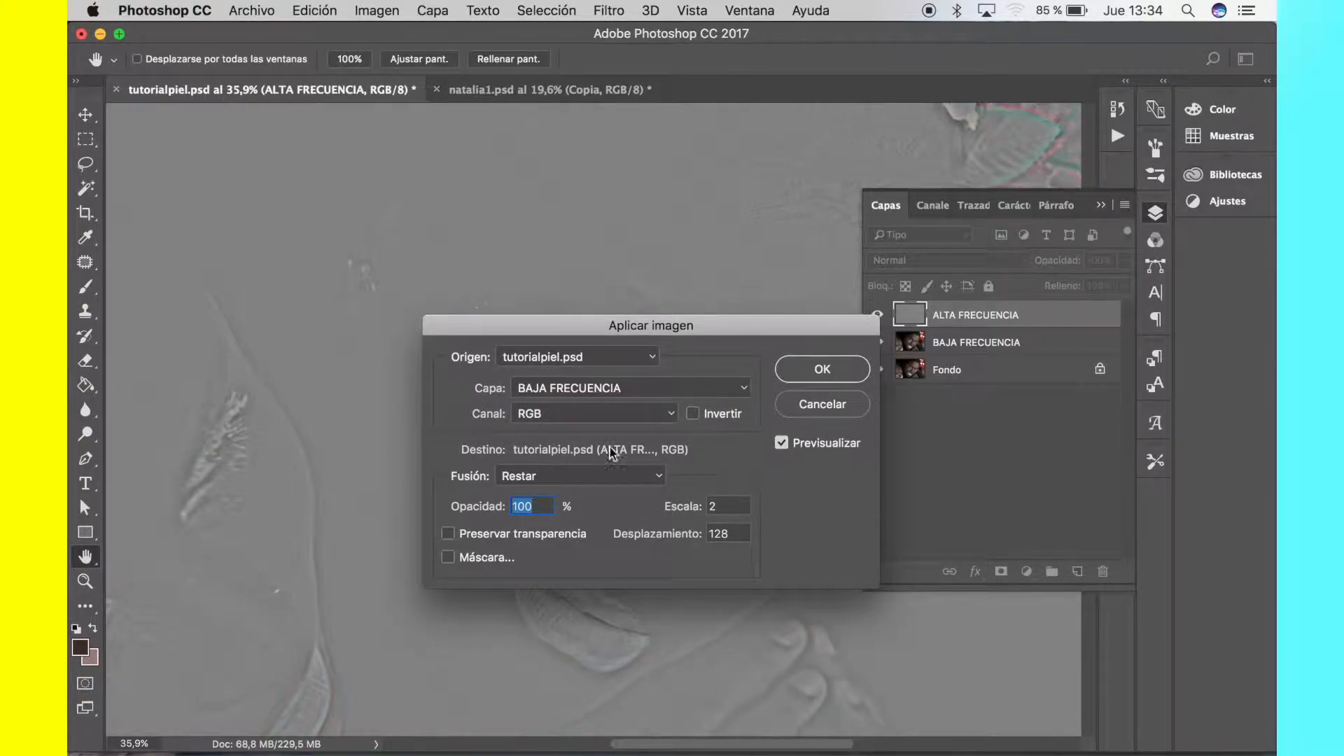
pyautogui.click(590, 475)
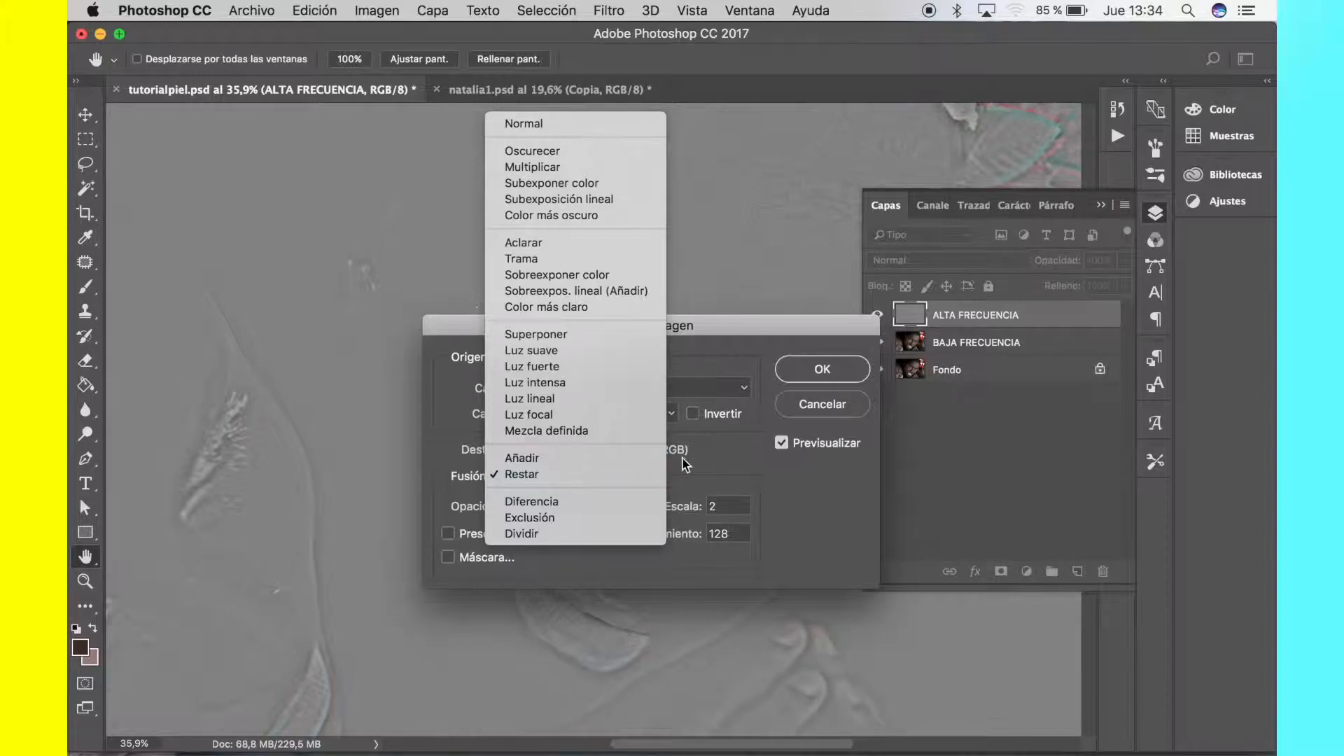
pyautogui.click(600, 476)
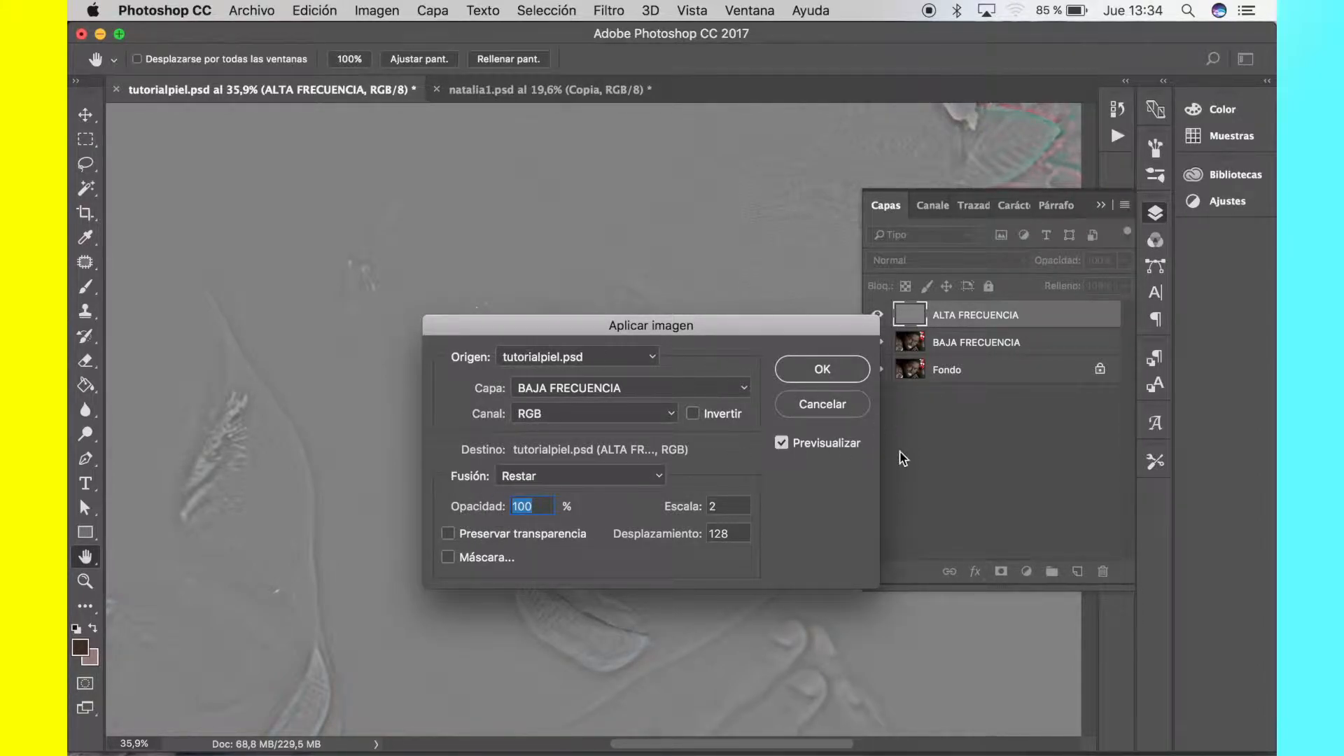
pyautogui.click(829, 367)
pyautogui.press('j')
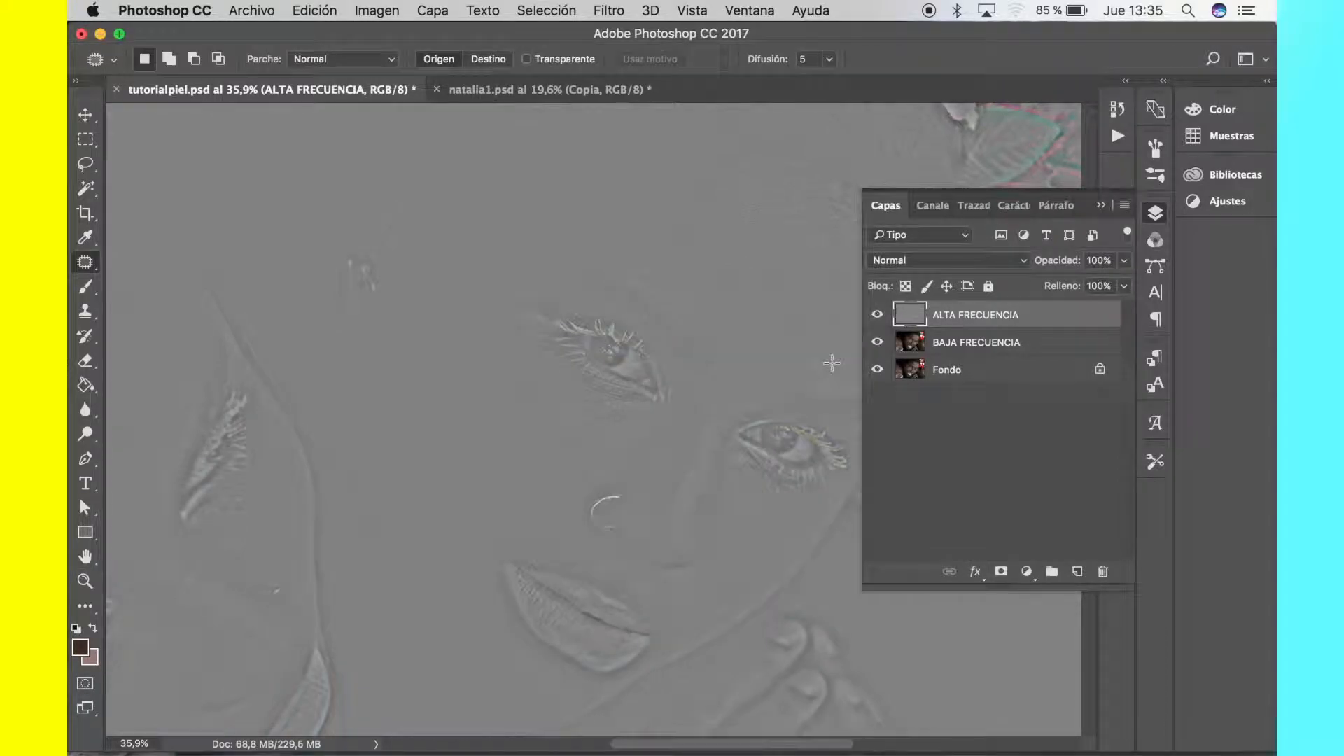
# Step: Set the blend mode of the ALTA FRECUENCIA layer to Luz lineal
pyautogui.scroll(-5, 541, 379)
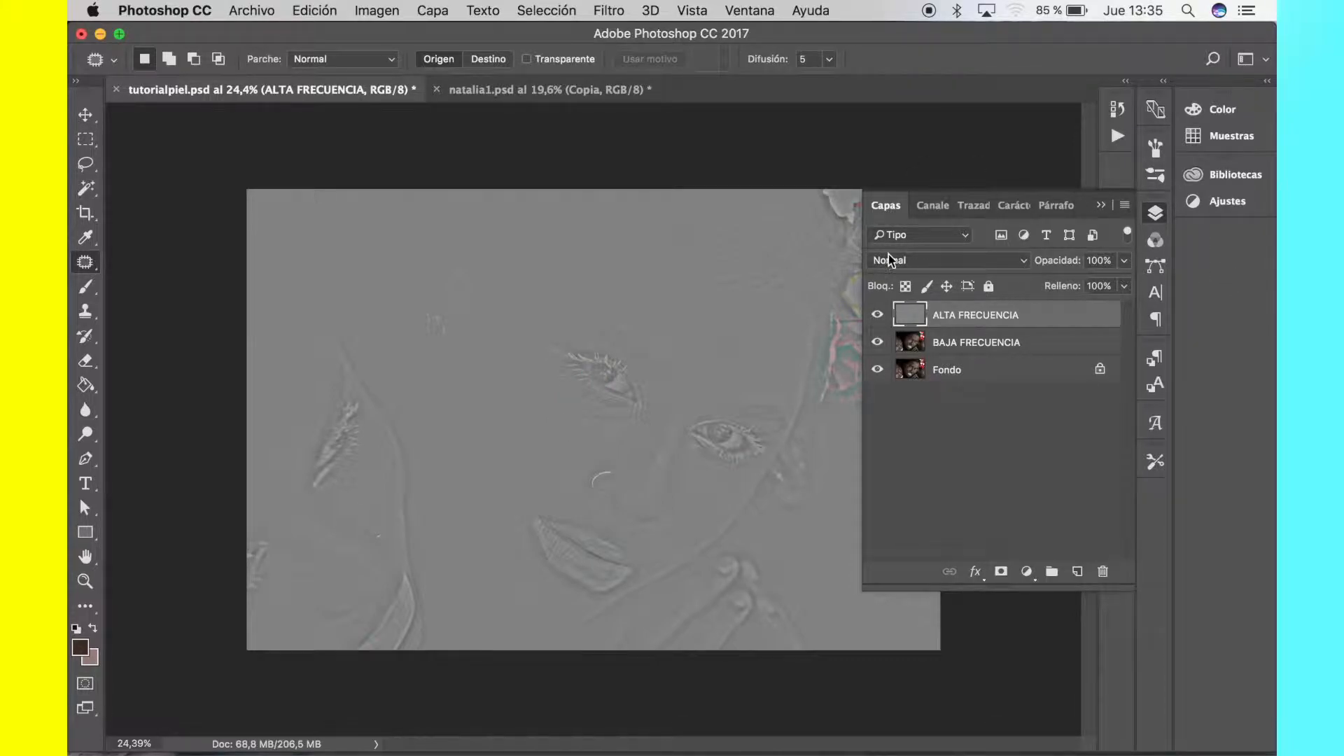
pyautogui.click(981, 263)
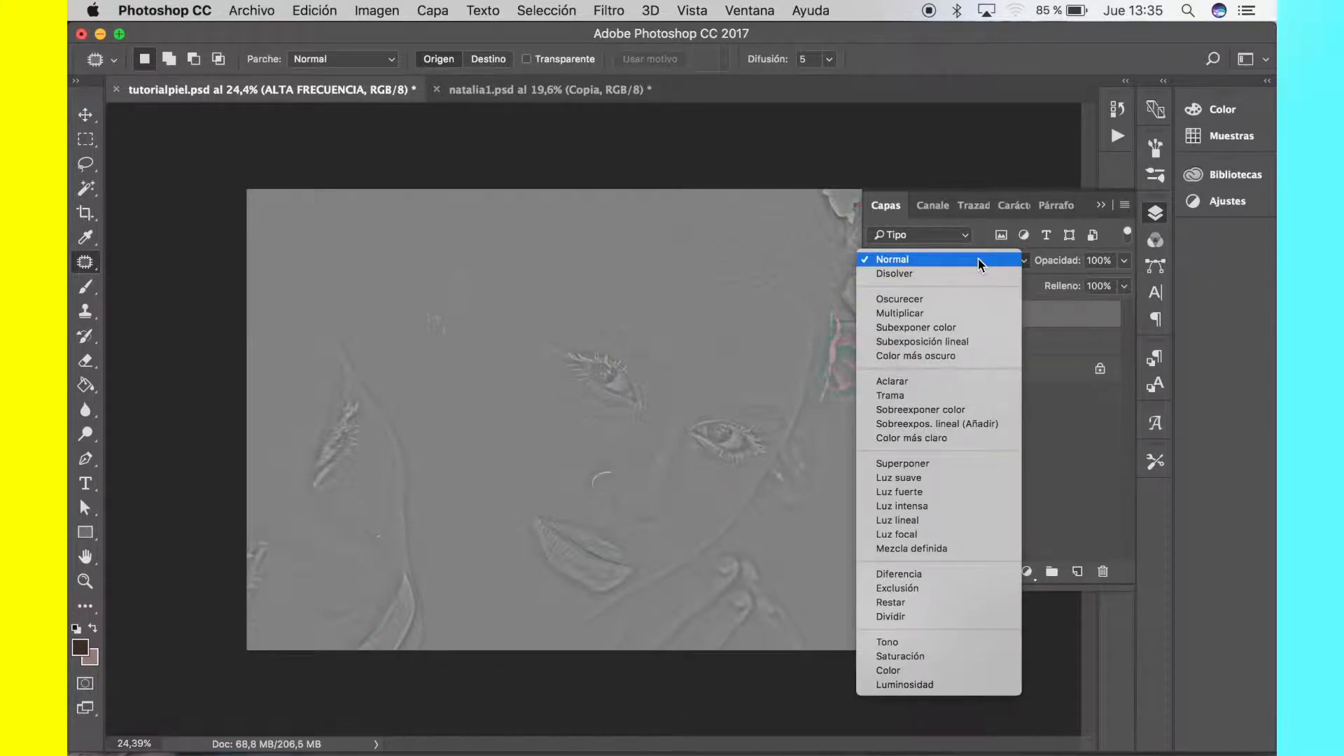
pyautogui.click(966, 522)
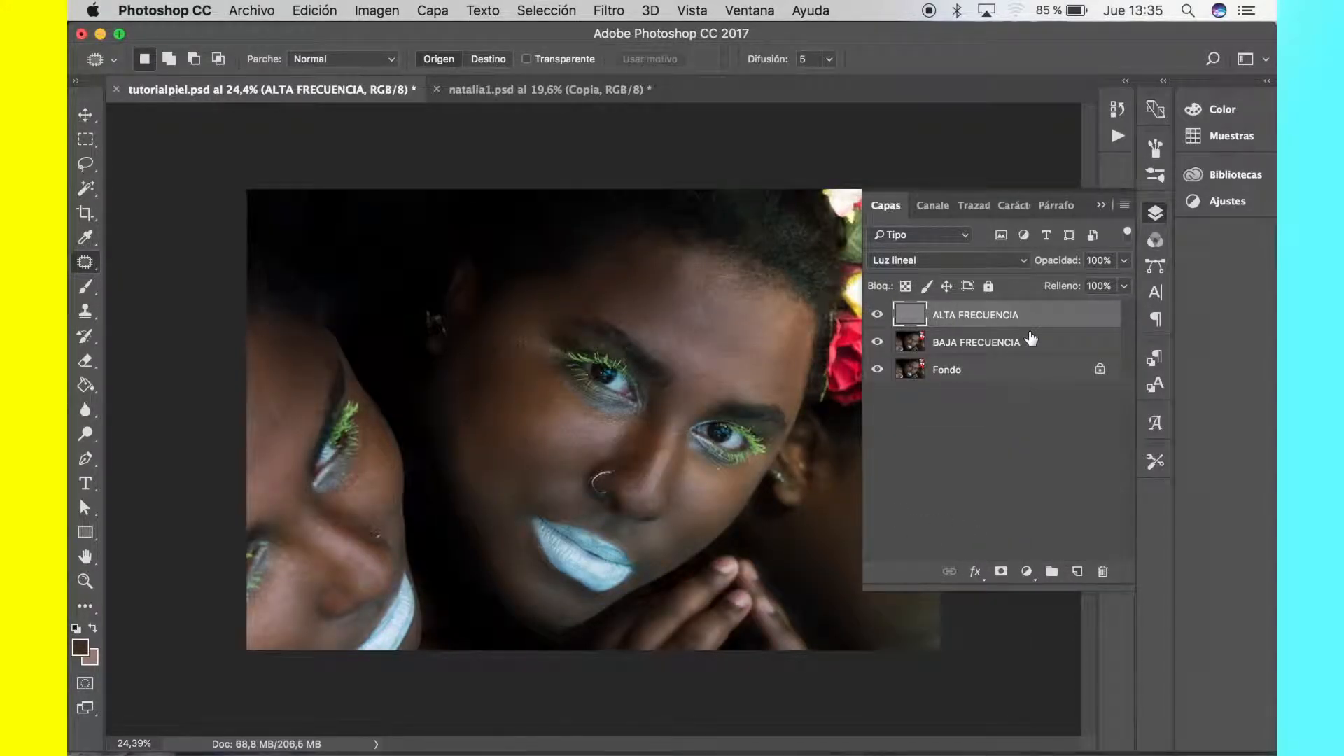
# Step: Group the ALTA FRECUENCIA and BAJA FRECUENCIA layers and compare the image with the group hidden and shown
pyautogui.keyDown('shift'); pyautogui.click(1050, 343); pyautogui.keyUp('shift')
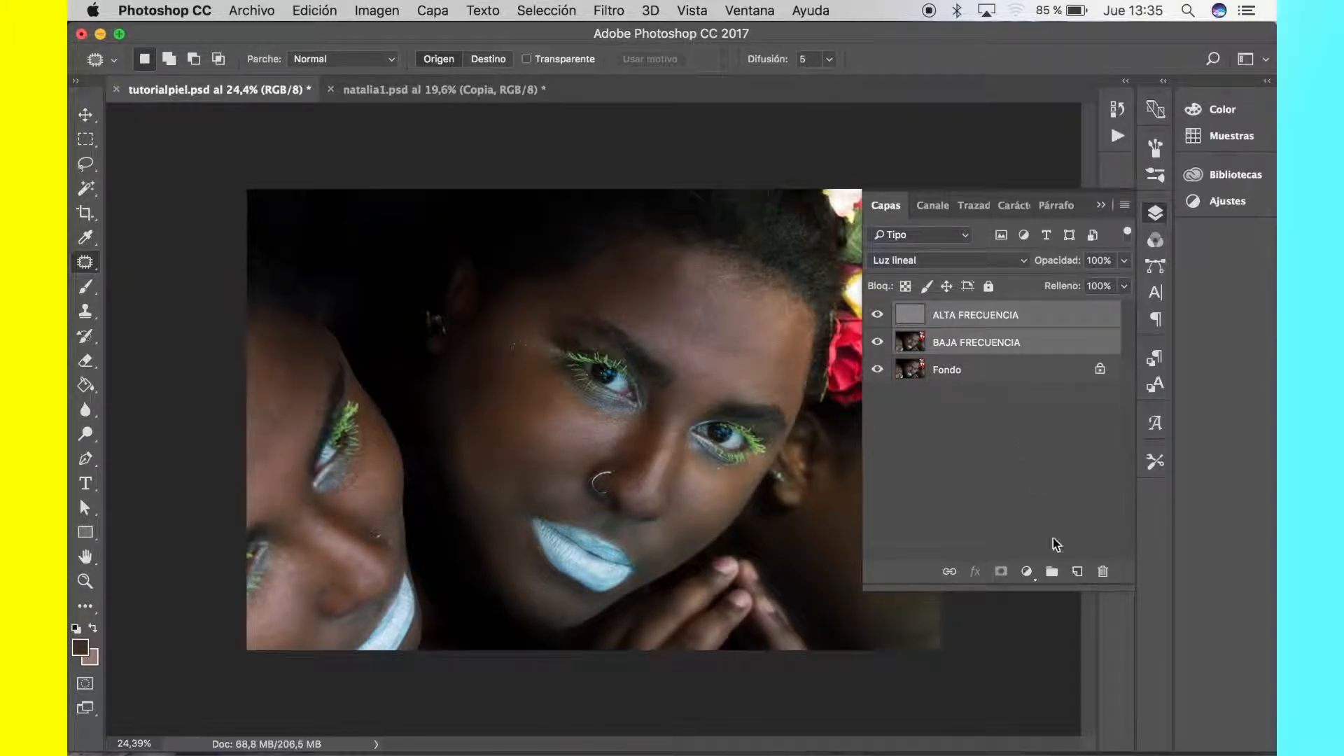
pyautogui.click(1053, 573)
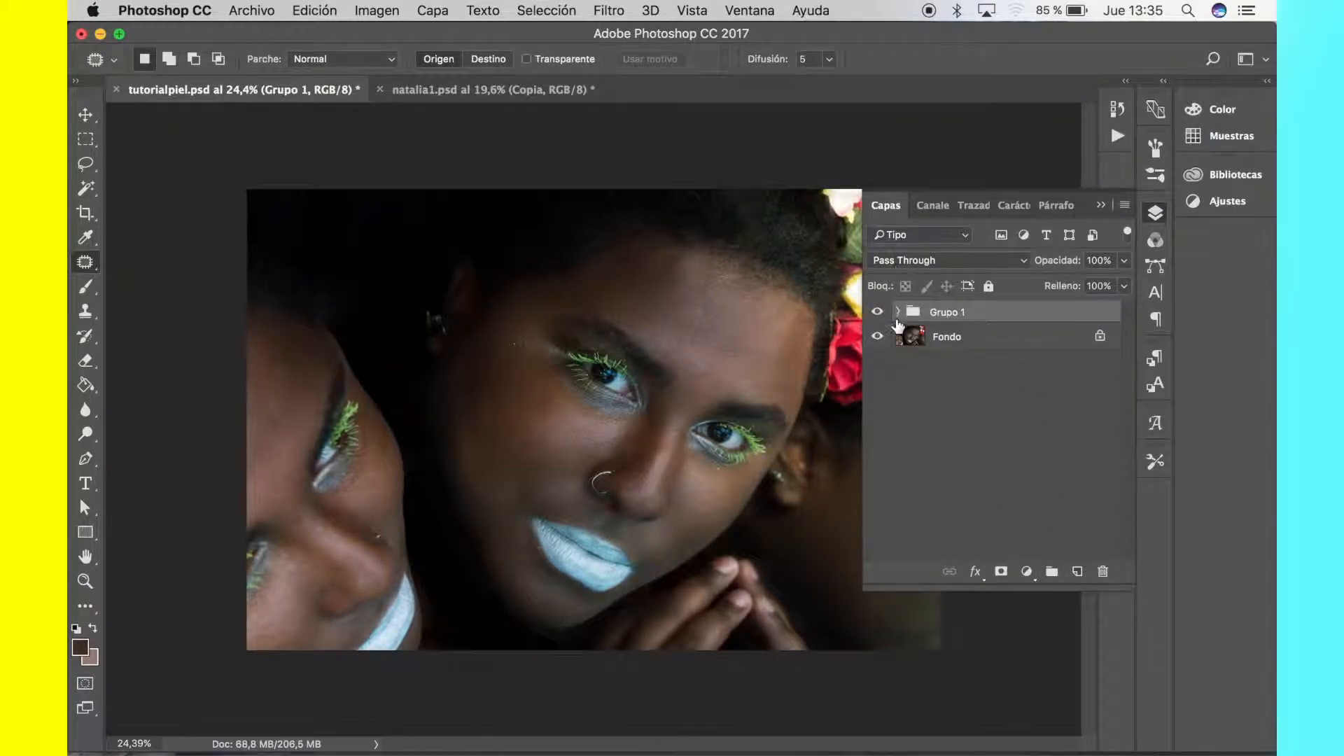
pyautogui.click(877, 312)
pyautogui.click(876, 313)
pyautogui.click(877, 312)
pyautogui.click(877, 312)
pyautogui.click(877, 312)
pyautogui.click(876, 313)
# Step: Expand the layer group and, on BAJA FRECUENCIA, outline the central face's forehead skin with a Lasso selection
pyautogui.click(898, 313)
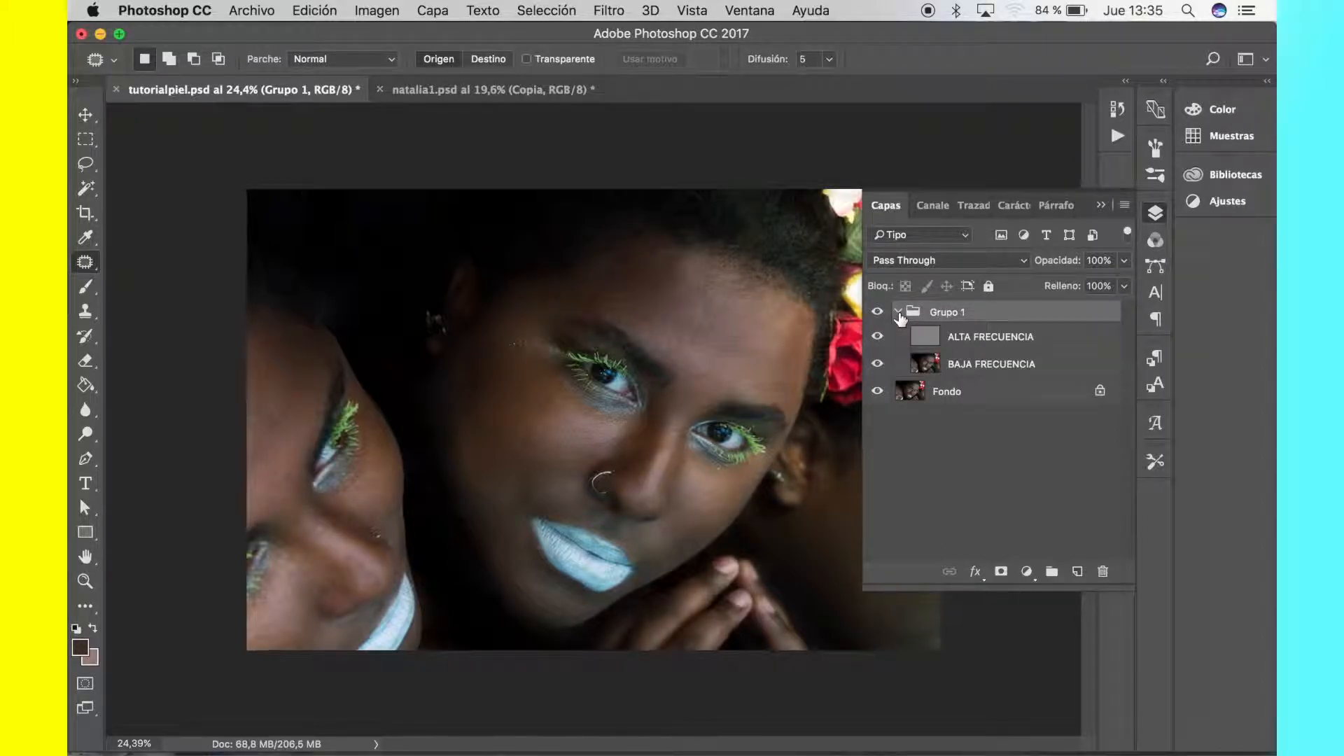
pyautogui.click(1067, 370)
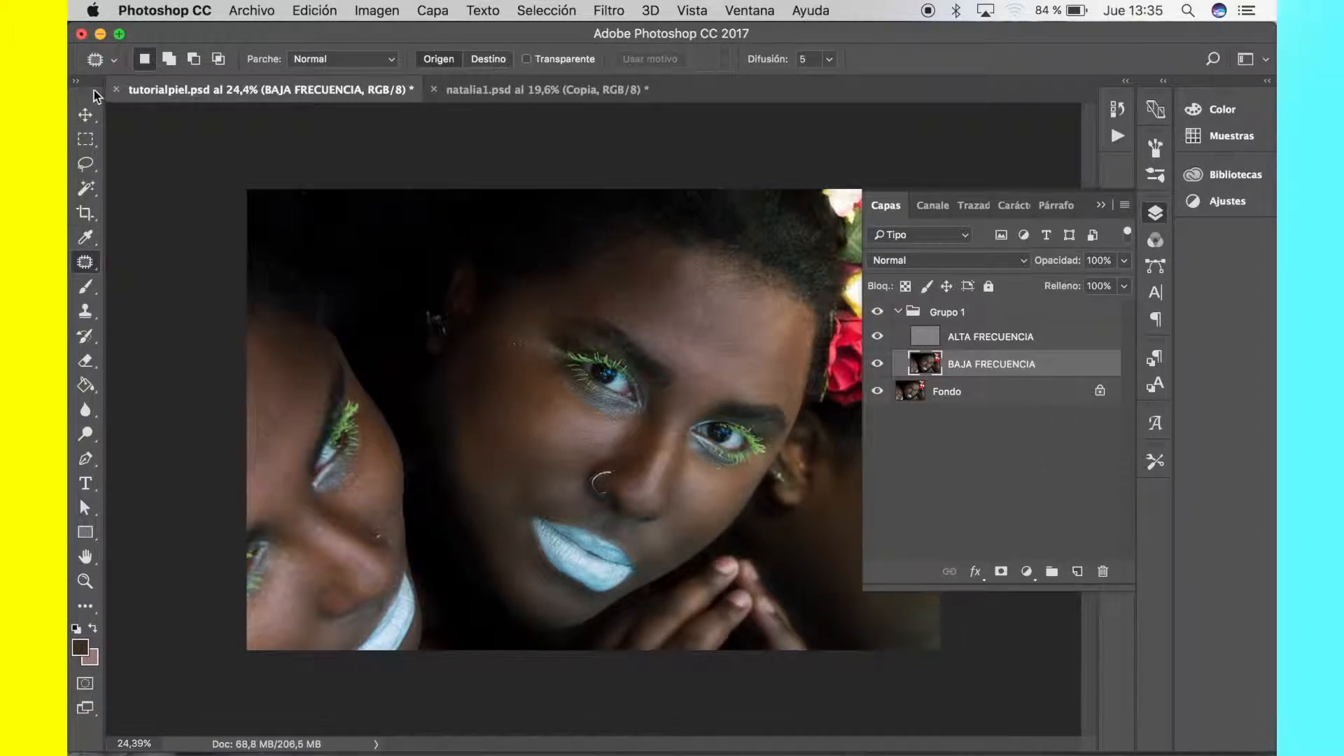
pyautogui.click(85, 163)
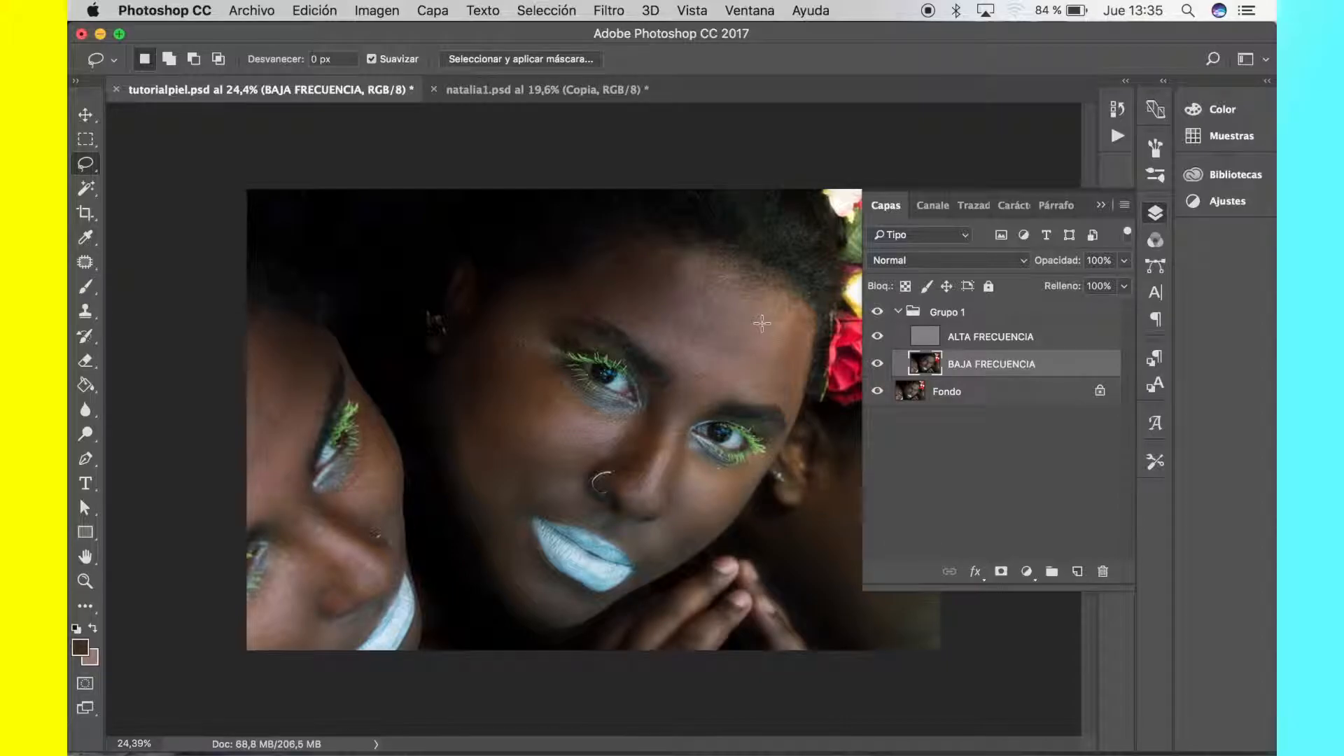
pyautogui.scroll(8, 761, 323)
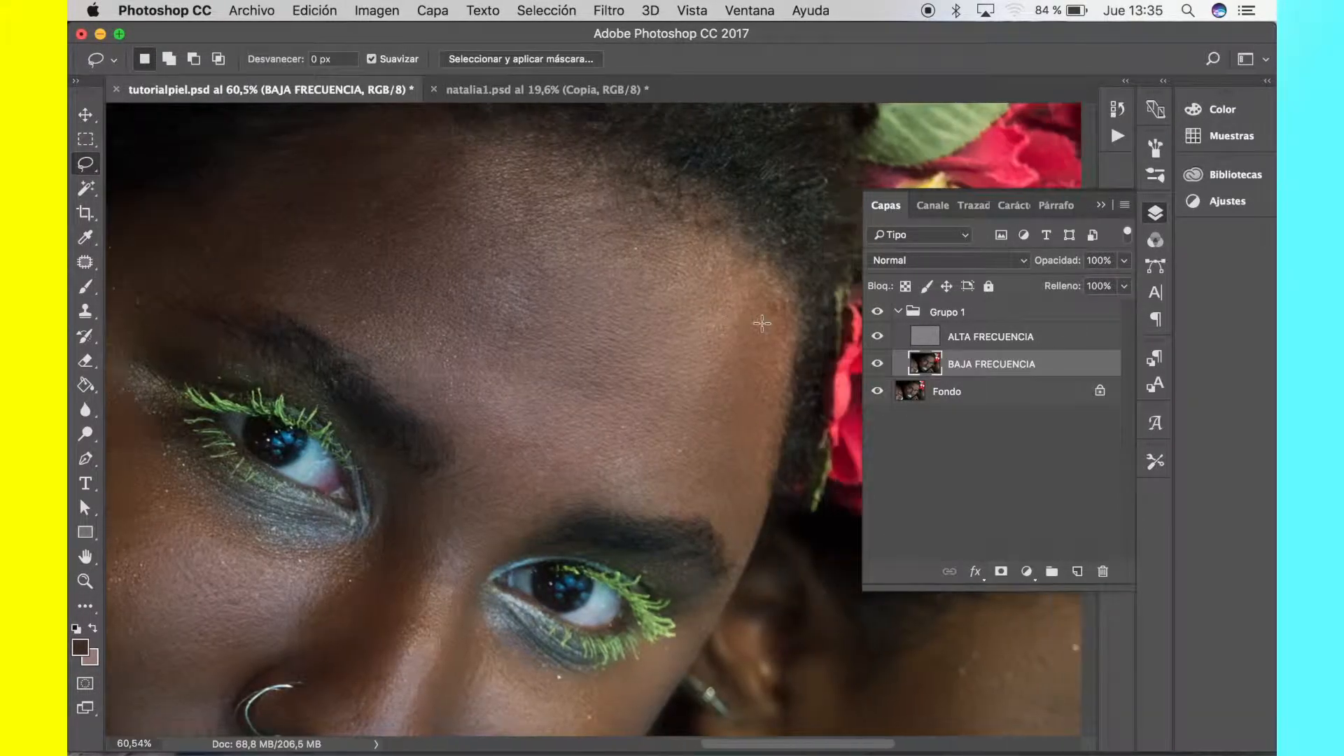
pyautogui.scroll(-2, 363, 501)
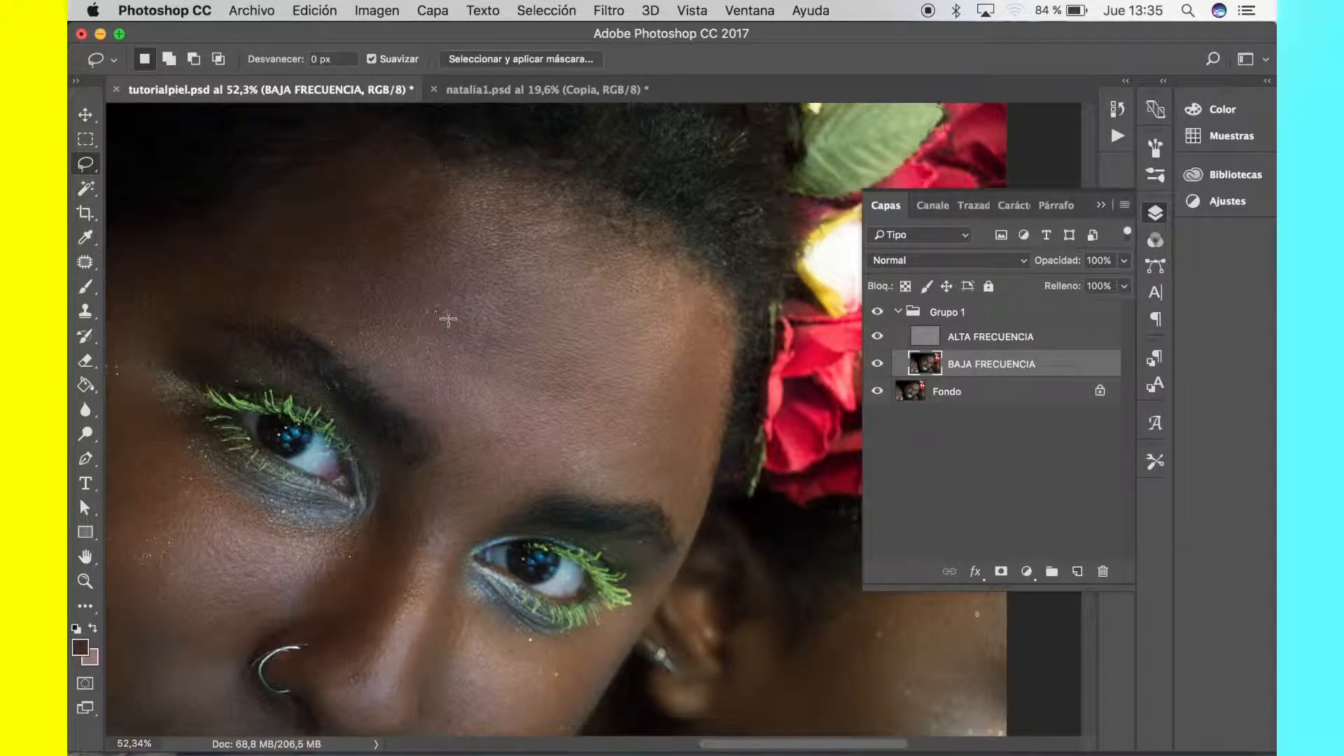
pyautogui.moveTo(675, 500)
pyautogui.mouseDown()
pyautogui.moveTo(512, 453)
pyautogui.moveTo(529, 474)
pyautogui.moveTo(699, 475)
pyautogui.moveTo(713, 400)
pyautogui.moveTo(705, 313)
pyautogui.moveTo(689, 443)
pyautogui.mouseUp()
pyautogui.moveTo(650, 488)
pyautogui.mouseDown()
pyautogui.moveTo(585, 489)
pyautogui.moveTo(461, 460)
pyautogui.moveTo(381, 362)
pyautogui.moveTo(290, 292)
pyautogui.moveTo(270, 246)
pyautogui.moveTo(306, 199)
pyautogui.moveTo(462, 179)
pyautogui.moveTo(560, 213)
pyautogui.moveTo(705, 316)
pyautogui.mouseUp()
# Step: Start a Gaussian blur on the forehead selection, try stronger radii and bring the radius to about 43 pixels
pyautogui.click(610, 8)
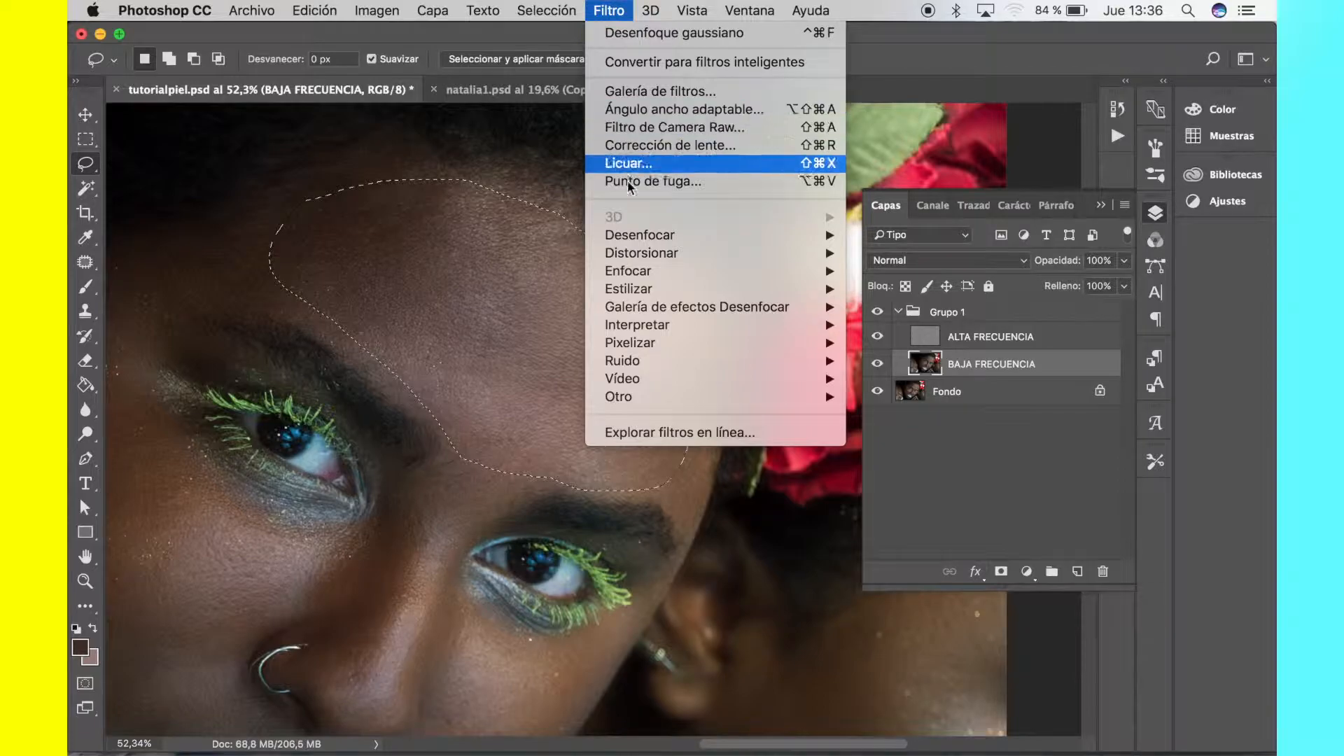
pyautogui.moveTo(641, 238)
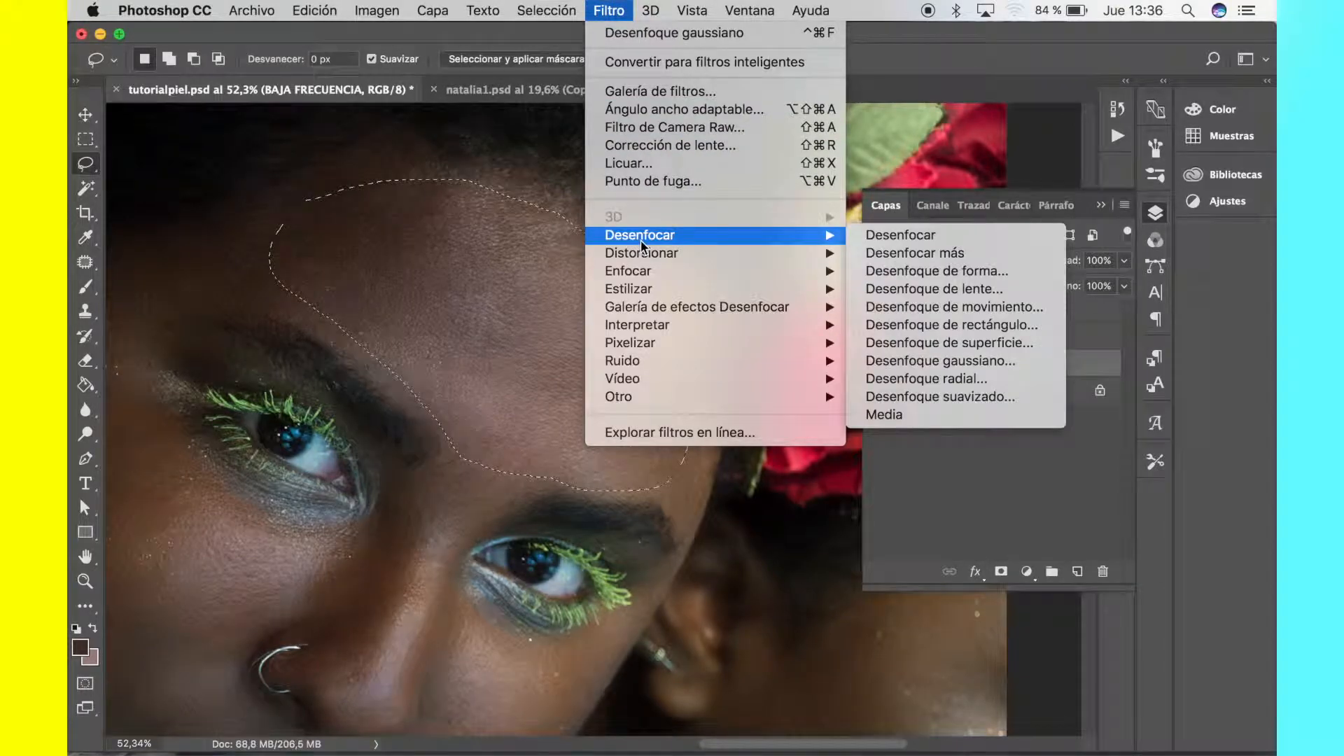
pyautogui.click(973, 360)
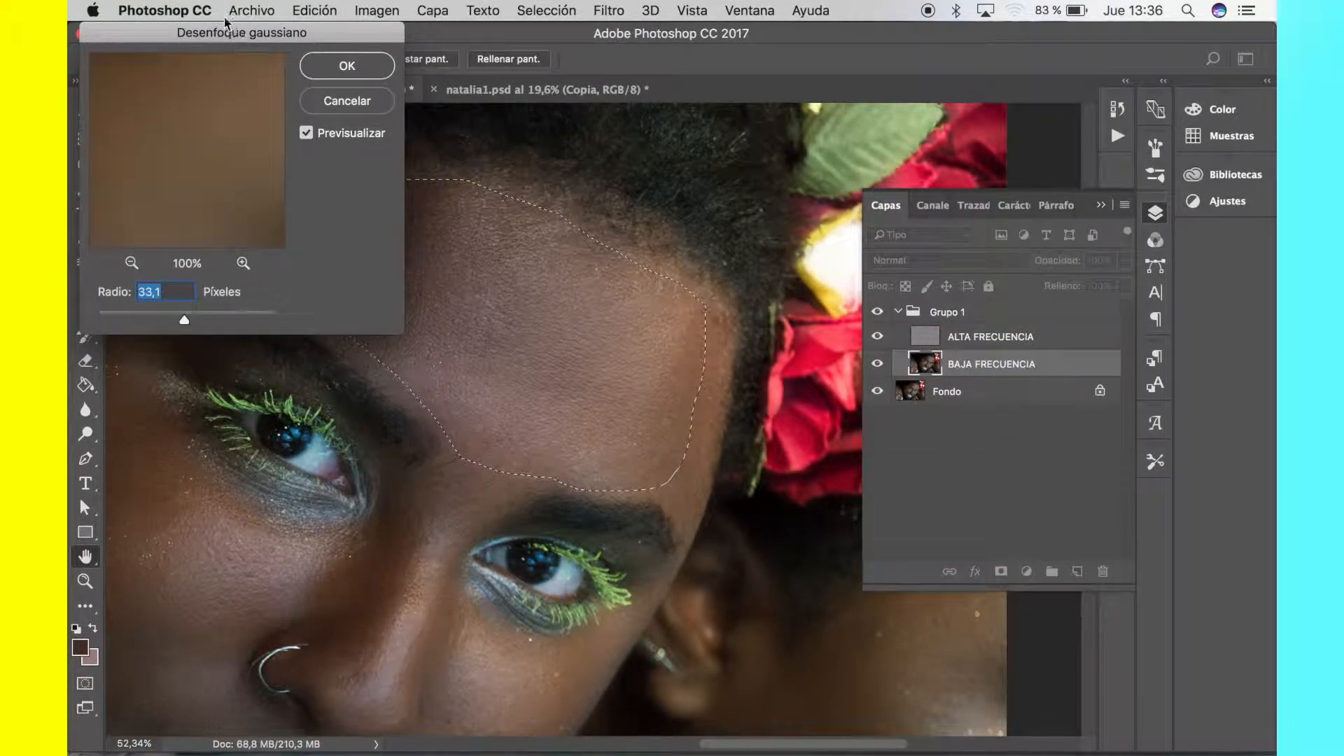
pyautogui.moveTo(241, 33); pyautogui.dragTo(964, 93)
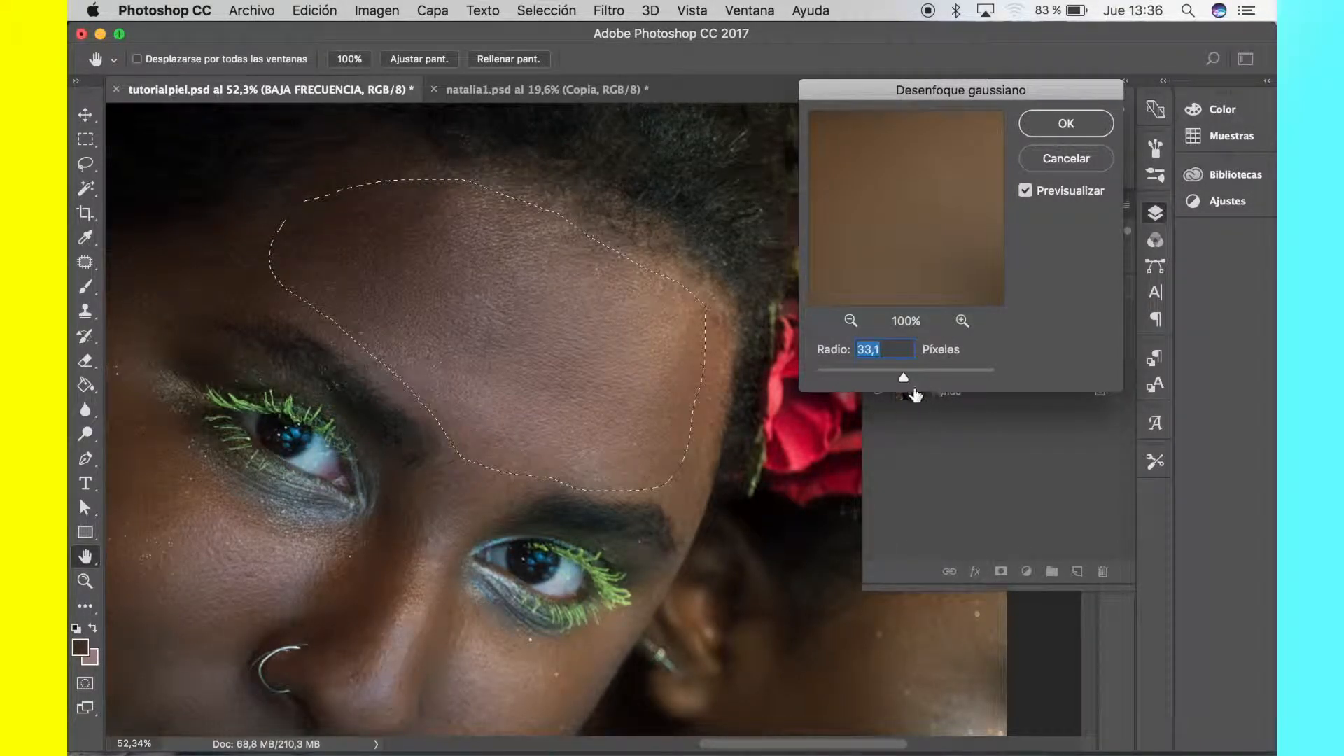
pyautogui.moveTo(913, 378); pyautogui.dragTo(945, 380)
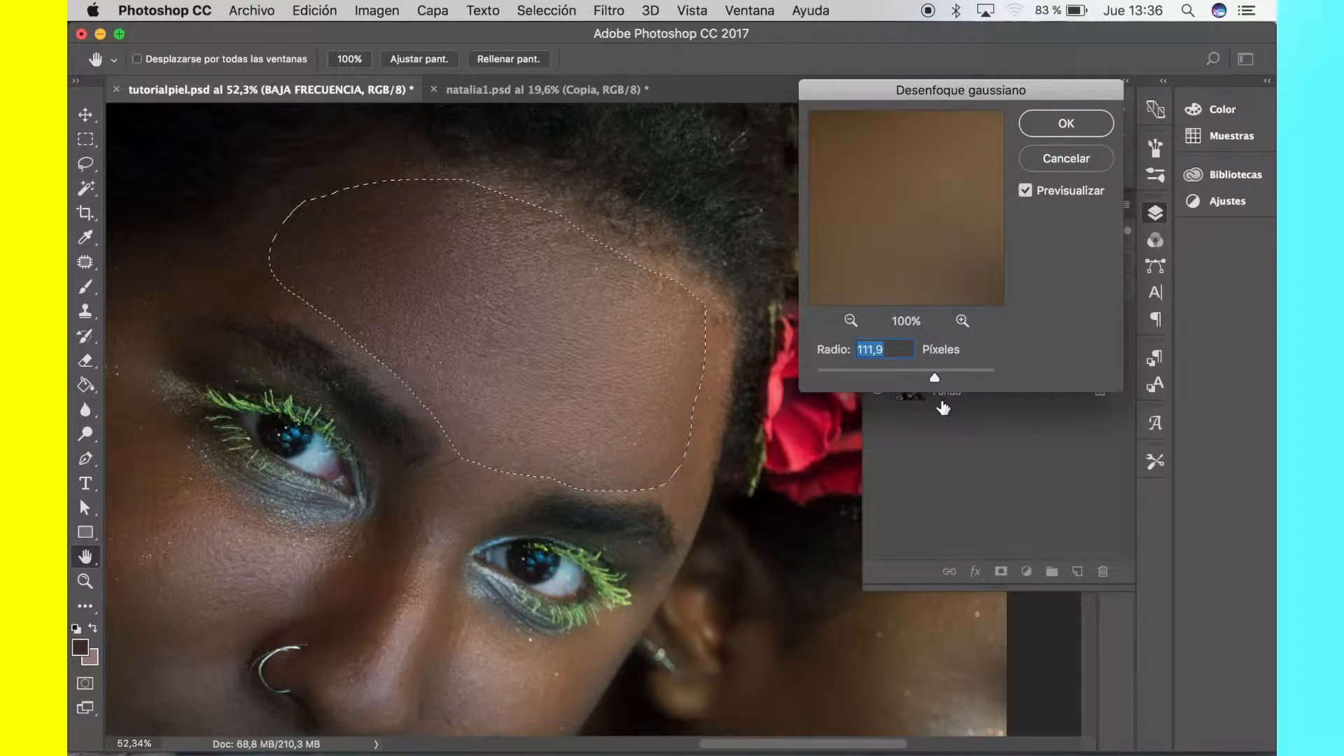
pyautogui.moveTo(913, 372); pyautogui.dragTo(912, 377)
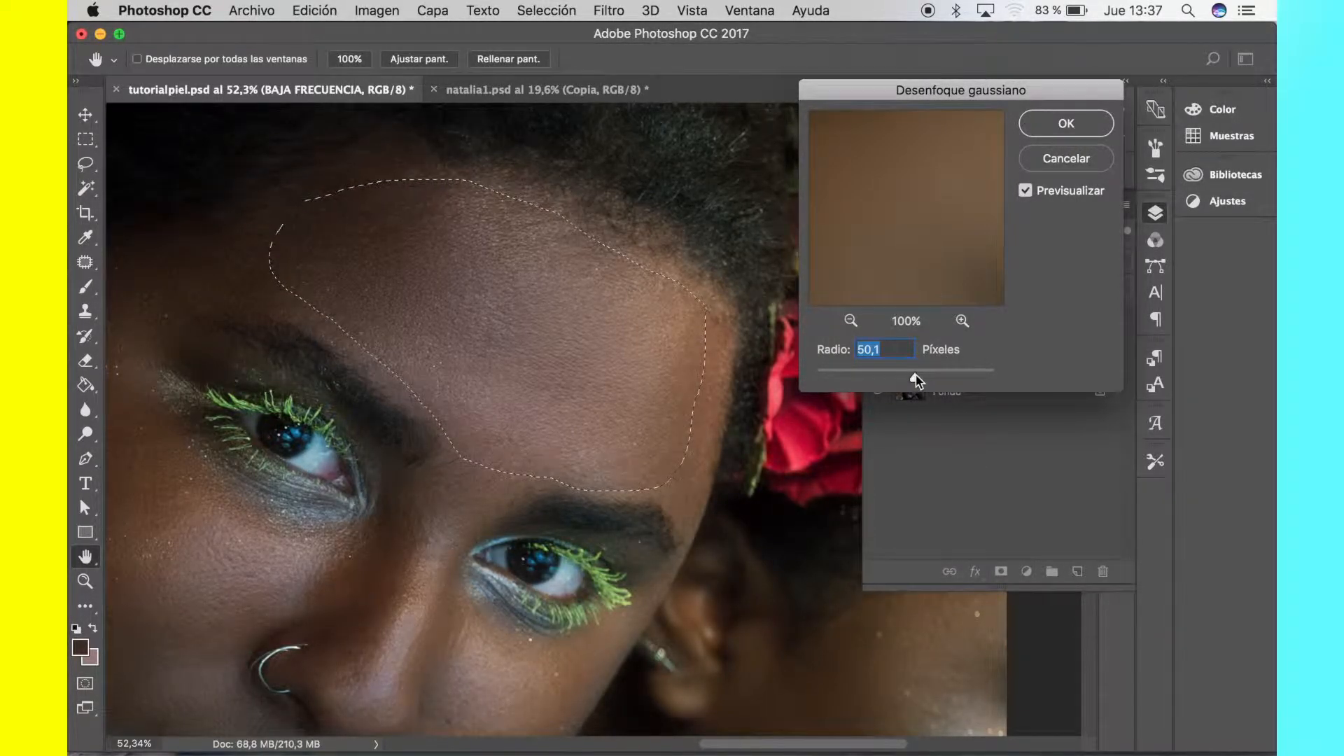
pyautogui.moveTo(917, 379); pyautogui.dragTo(912, 383)
# Step: Compare the forehead with and without the preview, apply the Gaussian blur at a 59-pixel radius, and deselect
pyautogui.click(1025, 191)
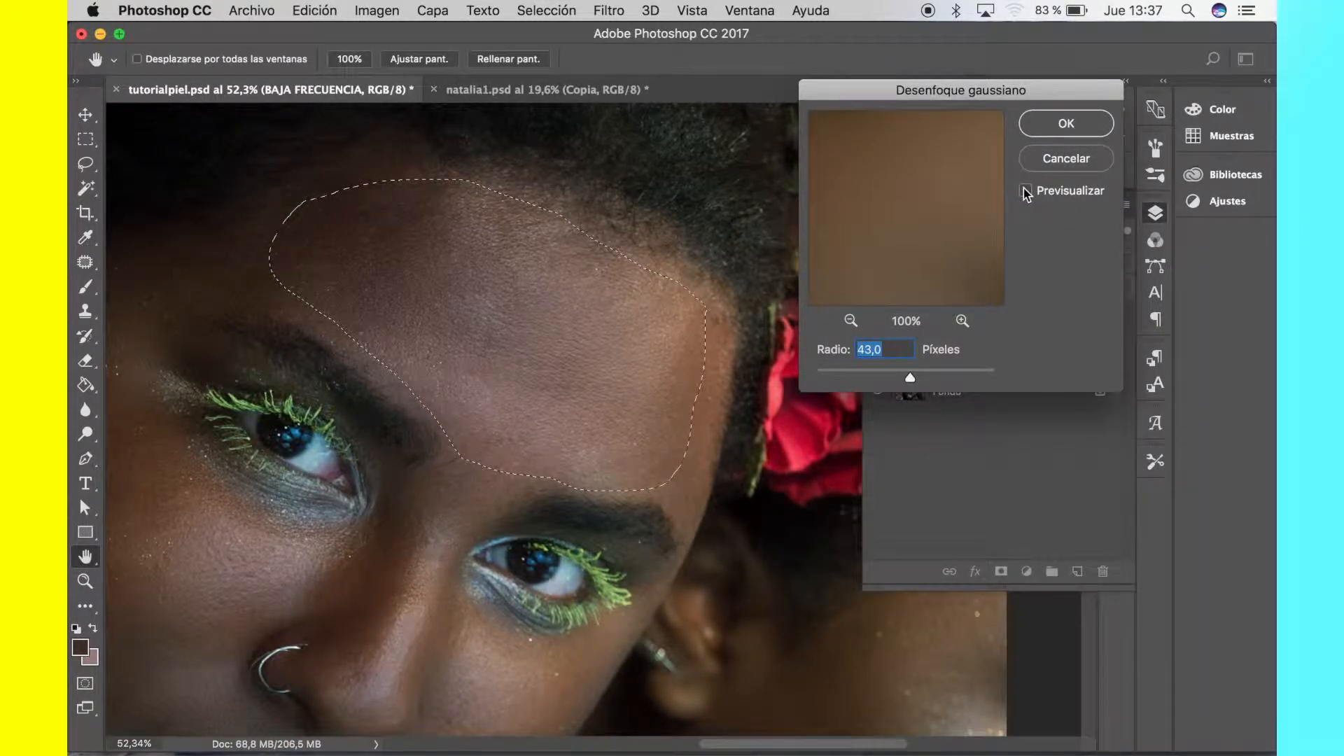
pyautogui.click(1025, 190)
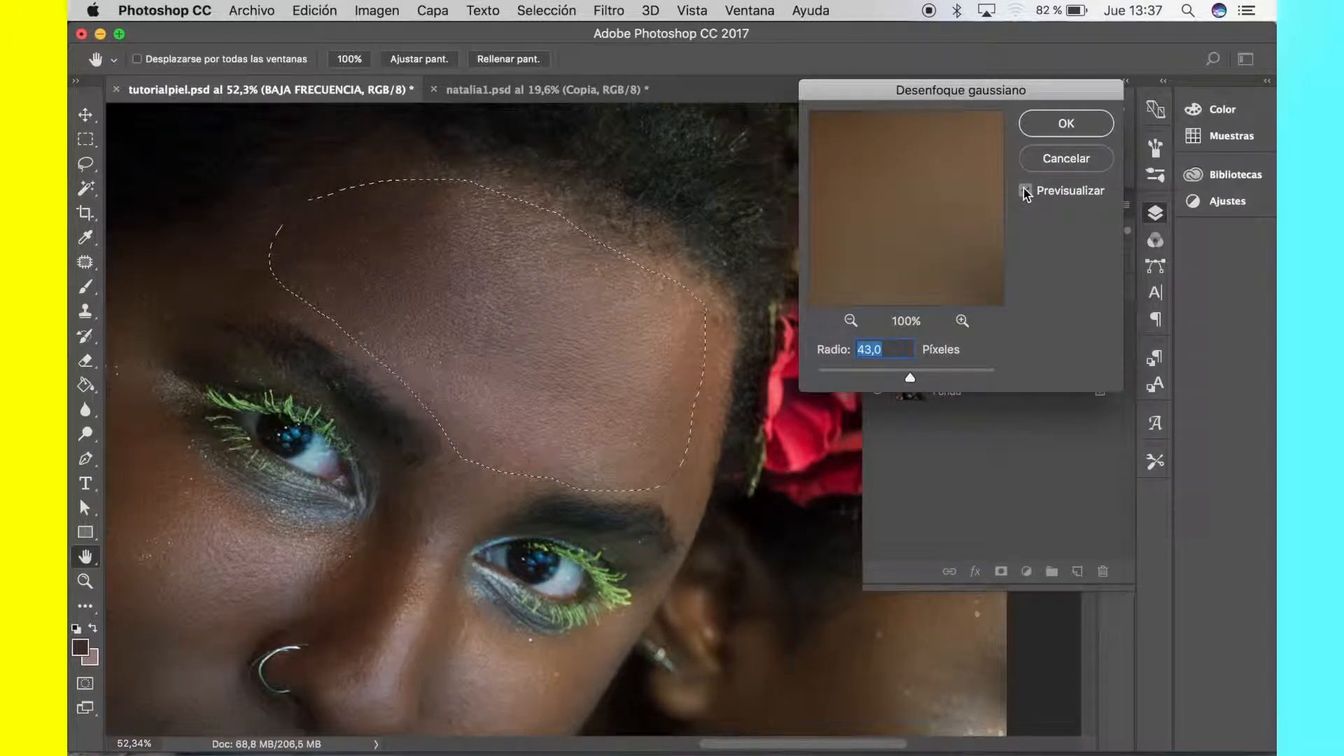
pyautogui.click(1025, 190)
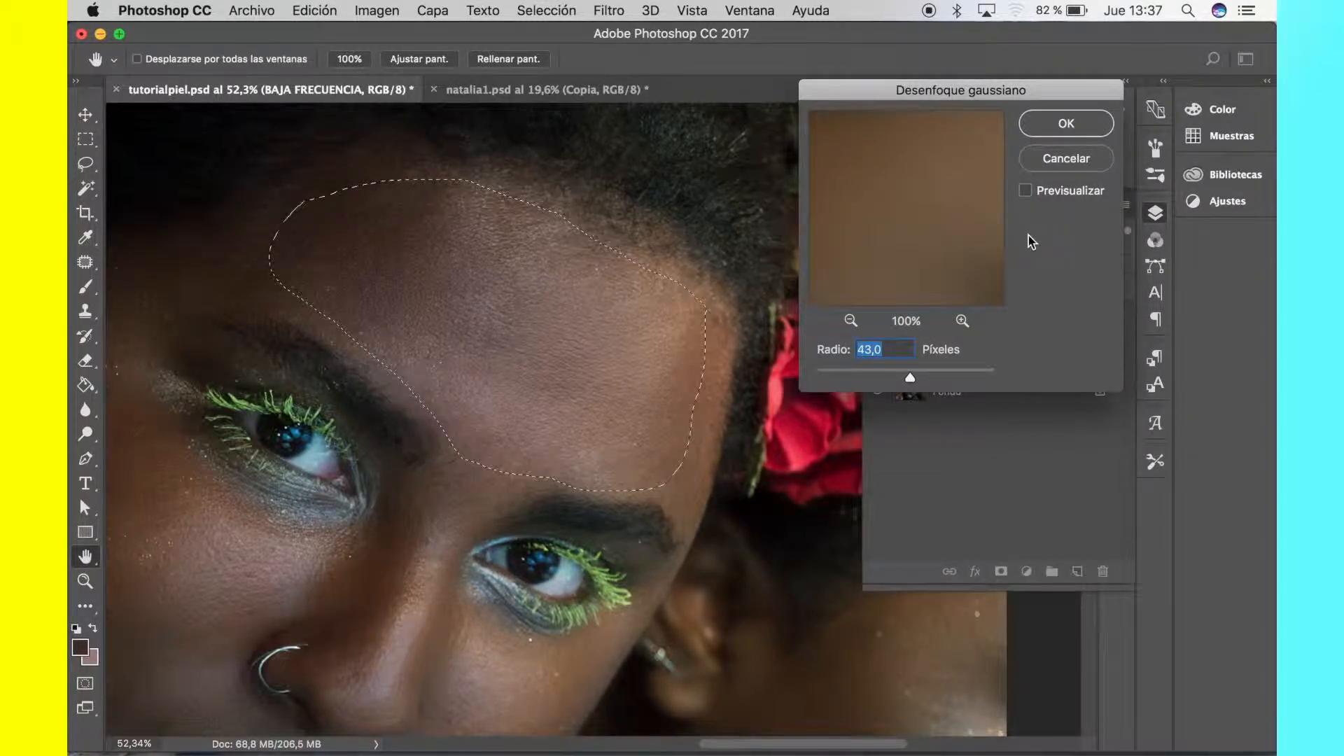
pyautogui.click(1025, 191)
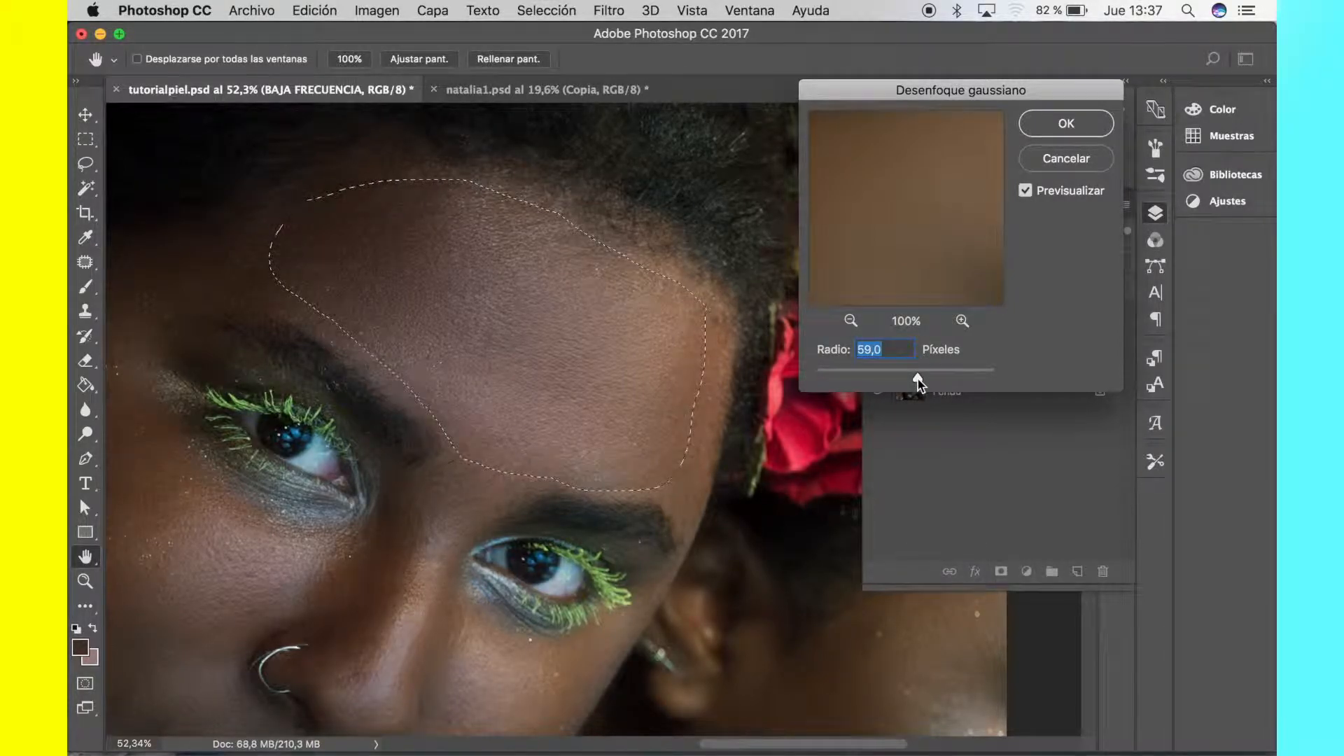
pyautogui.click(1025, 190)
pyautogui.click(1026, 191)
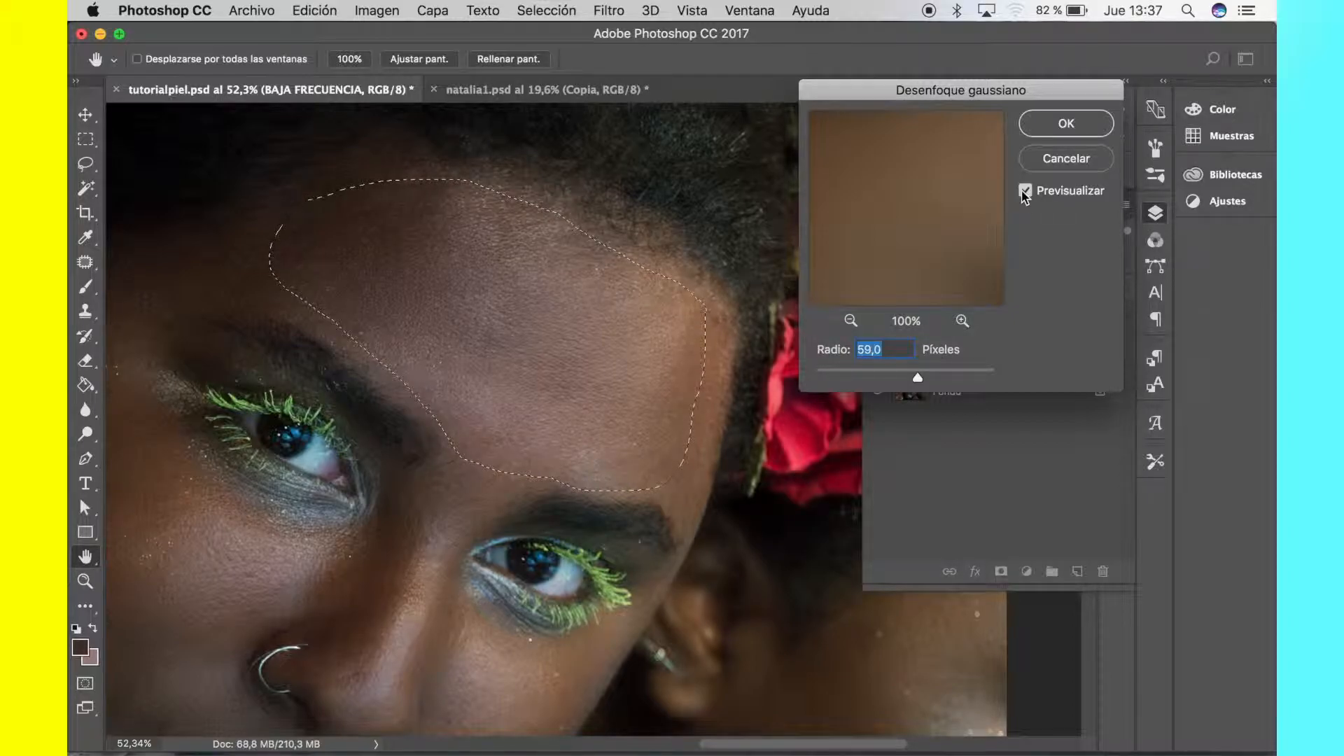
pyautogui.click(1066, 124)
pyautogui.press('super+d')
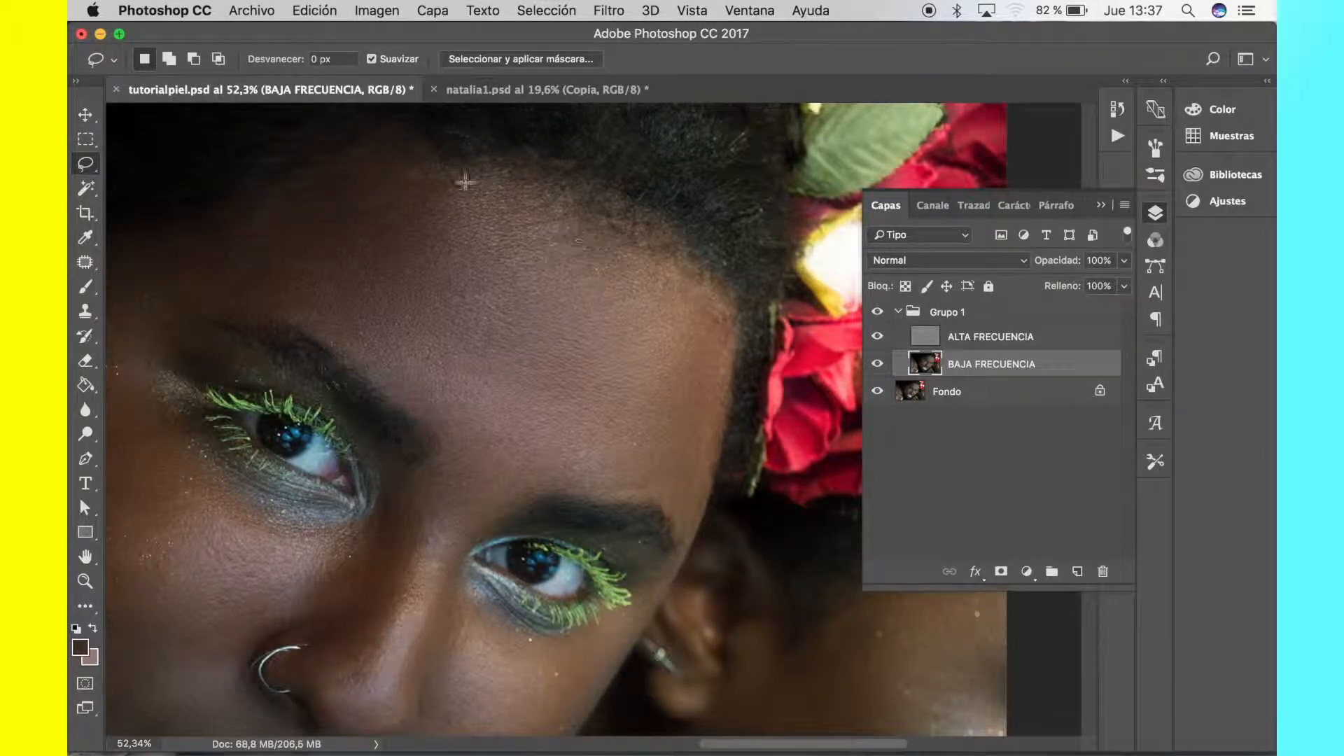
# Step: Lasso the narrow strip of skin just above the eyebrow nearest the flowers on BAJA FRECUENCIA
pyautogui.scroll(1, 715, 445)
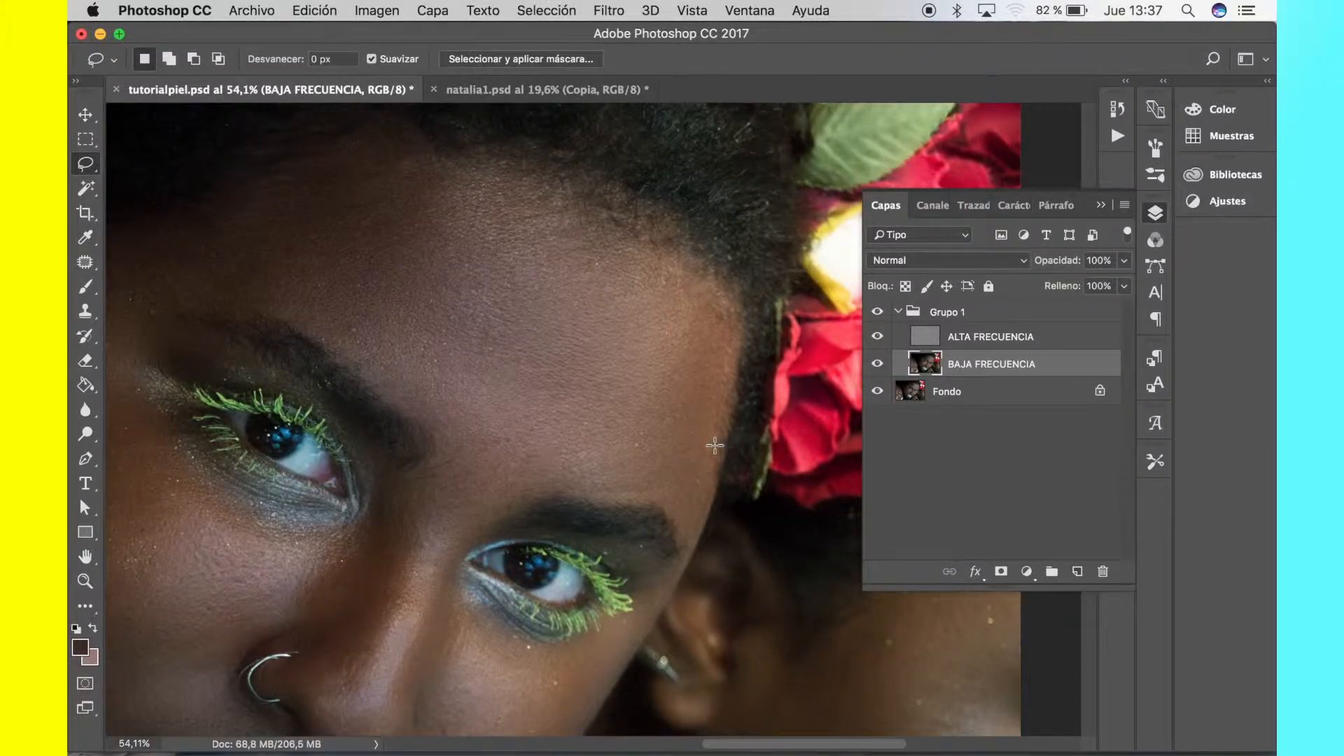
pyautogui.scroll(10, 715, 445)
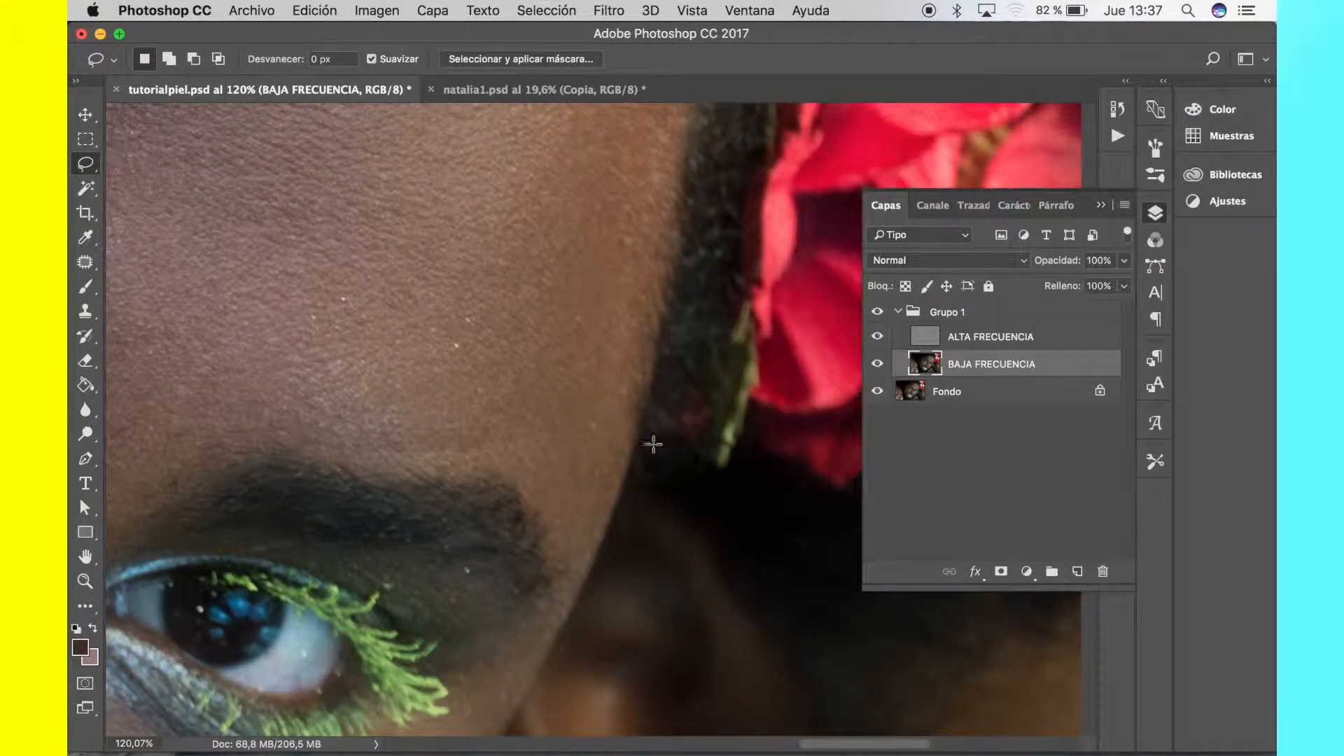
pyautogui.scroll(-4, 632, 365)
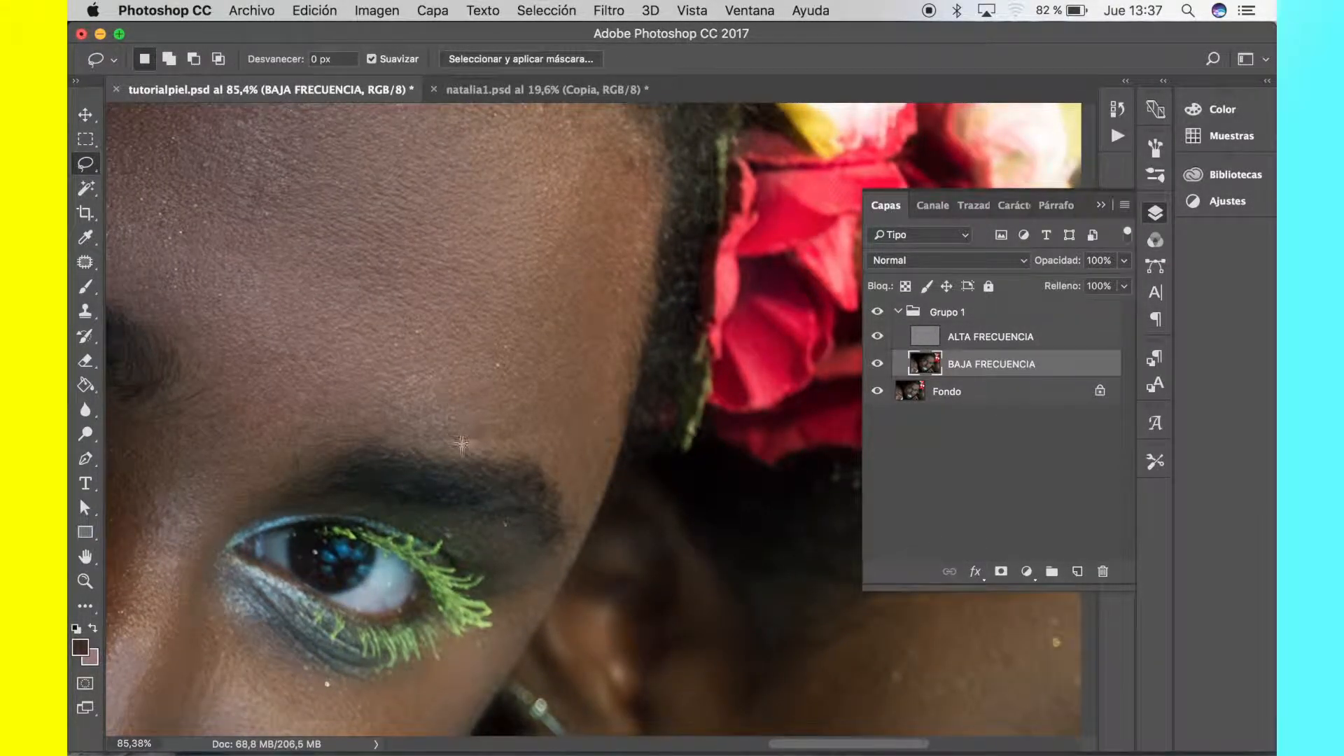
pyautogui.moveTo(563, 408)
pyautogui.mouseDown()
pyautogui.moveTo(394, 433)
pyautogui.moveTo(436, 454)
pyautogui.moveTo(563, 465)
pyautogui.moveTo(597, 435)
pyautogui.moveTo(575, 397)
pyautogui.mouseUp()
# Step: Apply a Gaussian blur with a radius of about 21.9 pixels to the strip above the eyebrow and deselect
pyautogui.click(609, 10)
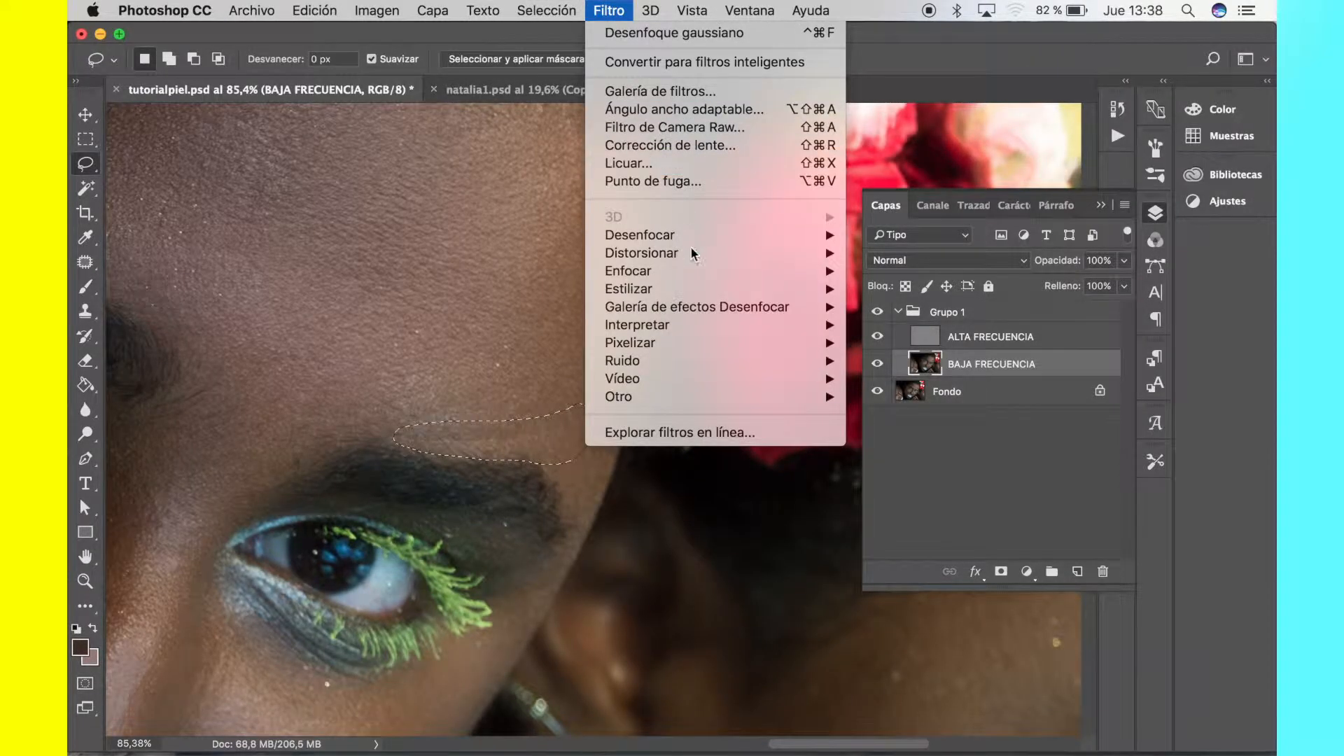
pyautogui.moveTo(684, 236)
pyautogui.click(974, 360)
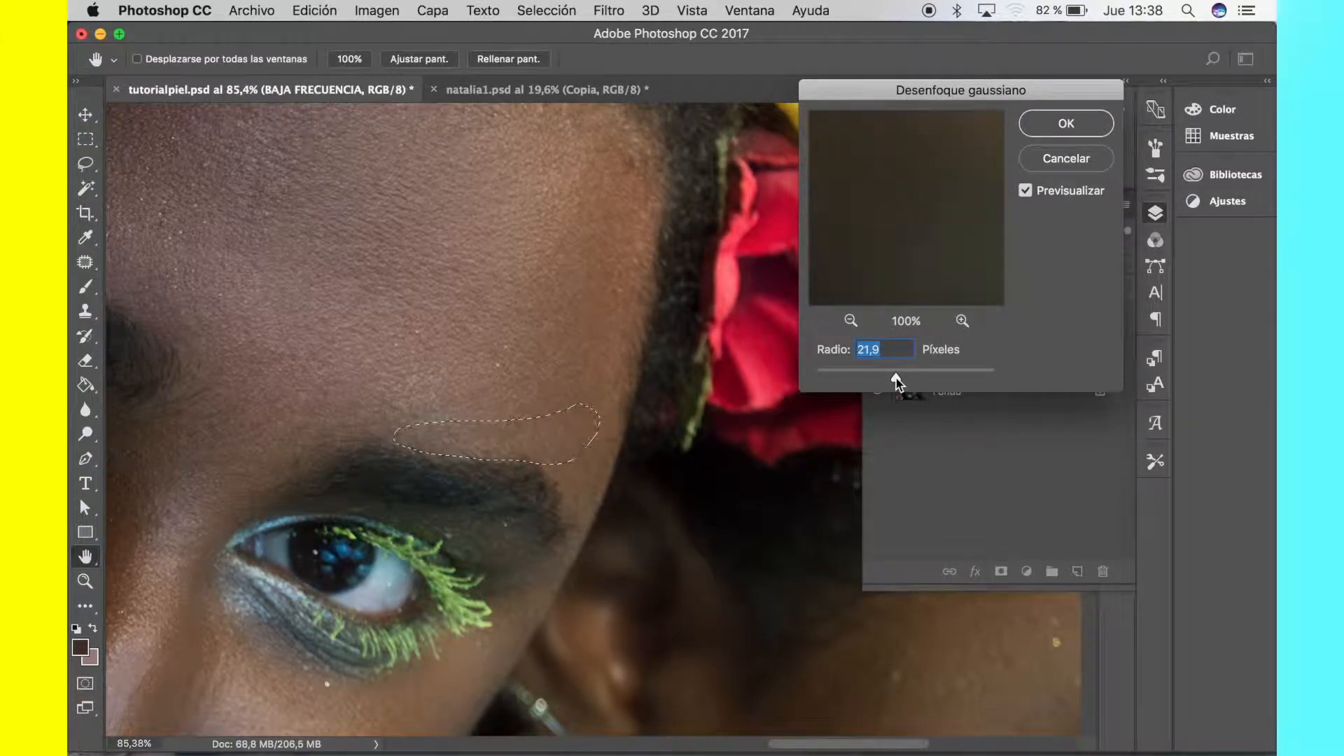
pyautogui.moveTo(884, 374); pyautogui.dragTo(894, 380)
pyautogui.click(1061, 126)
pyautogui.press('super+d')
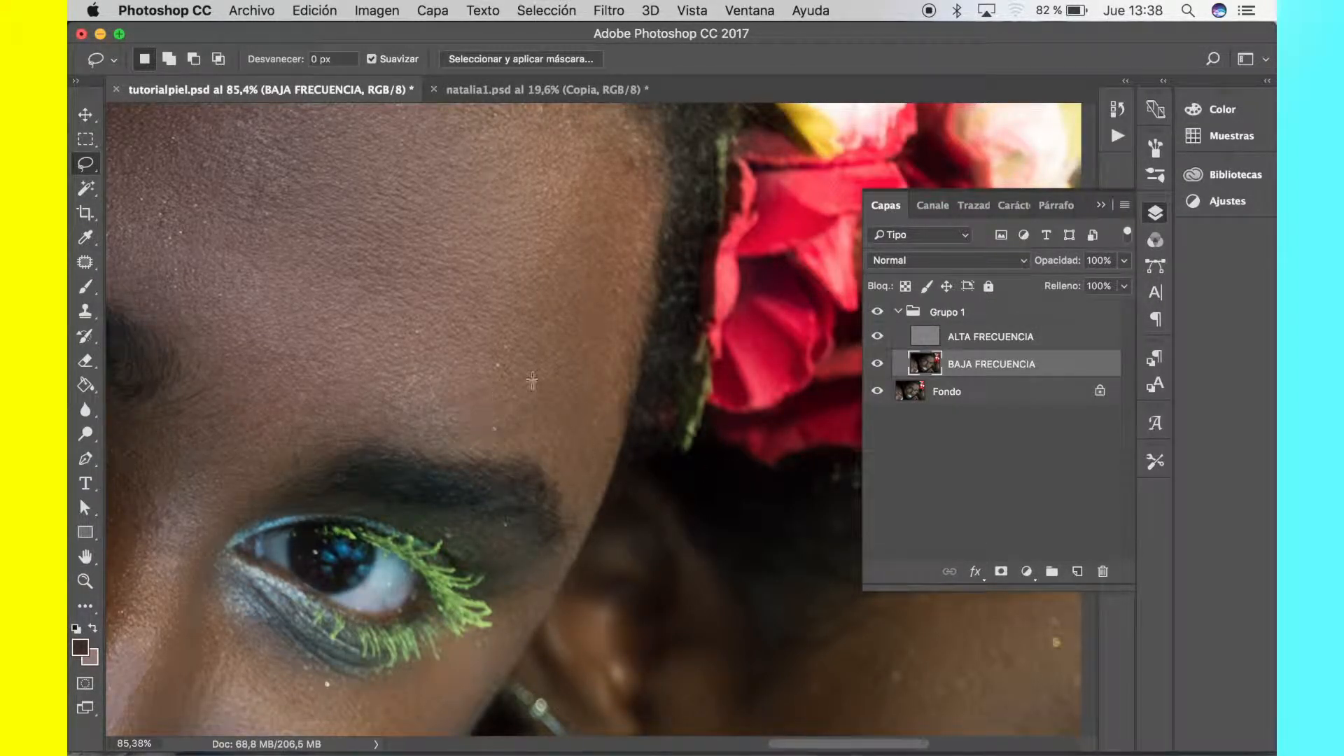
# Step: Lasso the skin along the forehead's edge by the flowers, extending down and across above the eyebrow
pyautogui.scroll(-10, 612, 378)
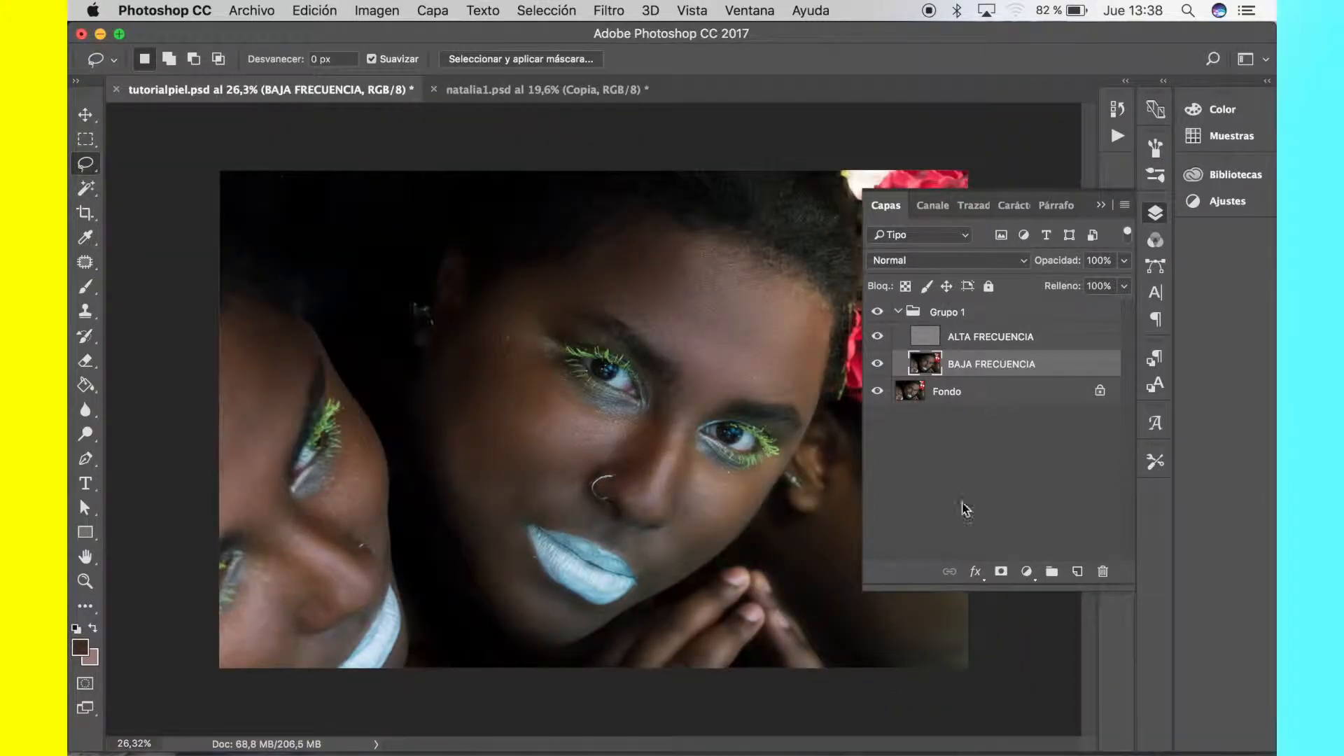
pyautogui.scroll(6, 775, 374)
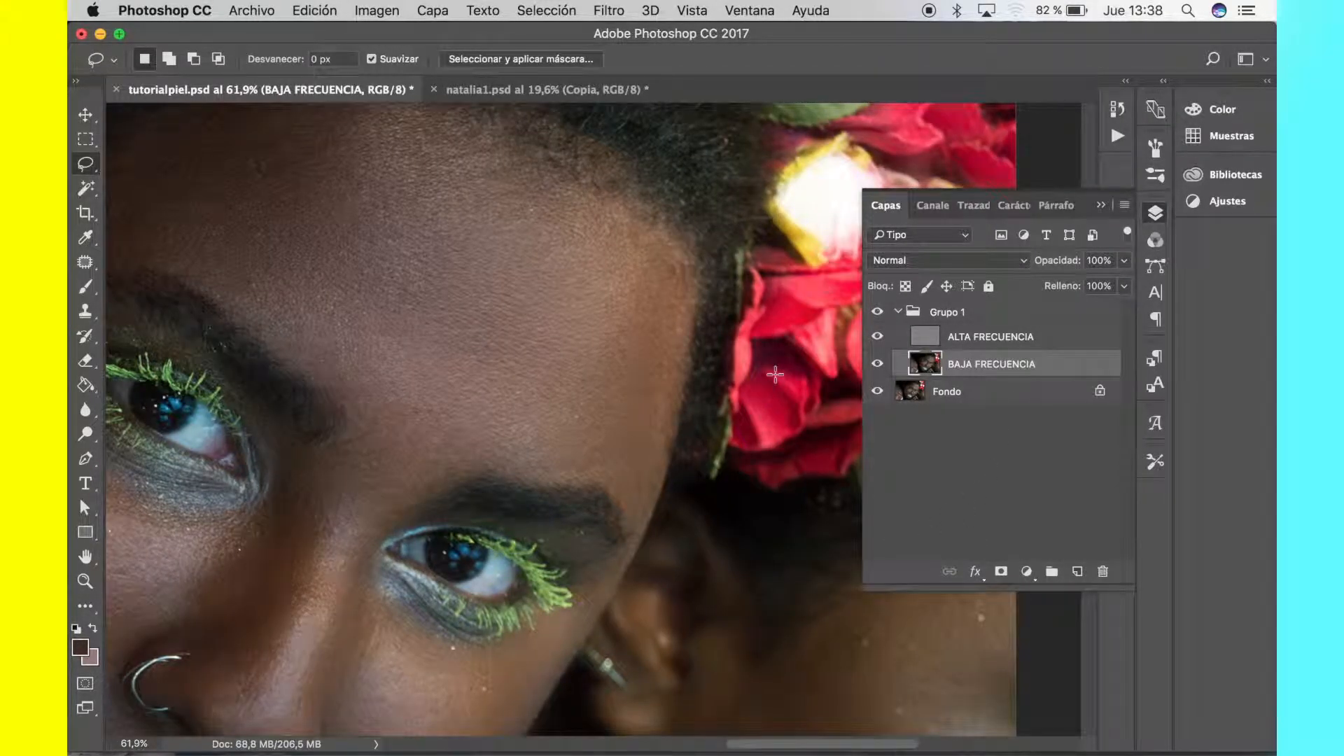
pyautogui.moveTo(616, 483)
pyautogui.mouseDown()
pyautogui.moveTo(522, 471)
pyautogui.moveTo(598, 444)
pyautogui.moveTo(639, 454)
pyautogui.mouseUp()
pyautogui.moveTo(655, 388)
pyautogui.mouseDown()
pyautogui.moveTo(658, 253)
pyautogui.moveTo(691, 280)
pyautogui.moveTo(633, 497)
pyautogui.mouseUp()
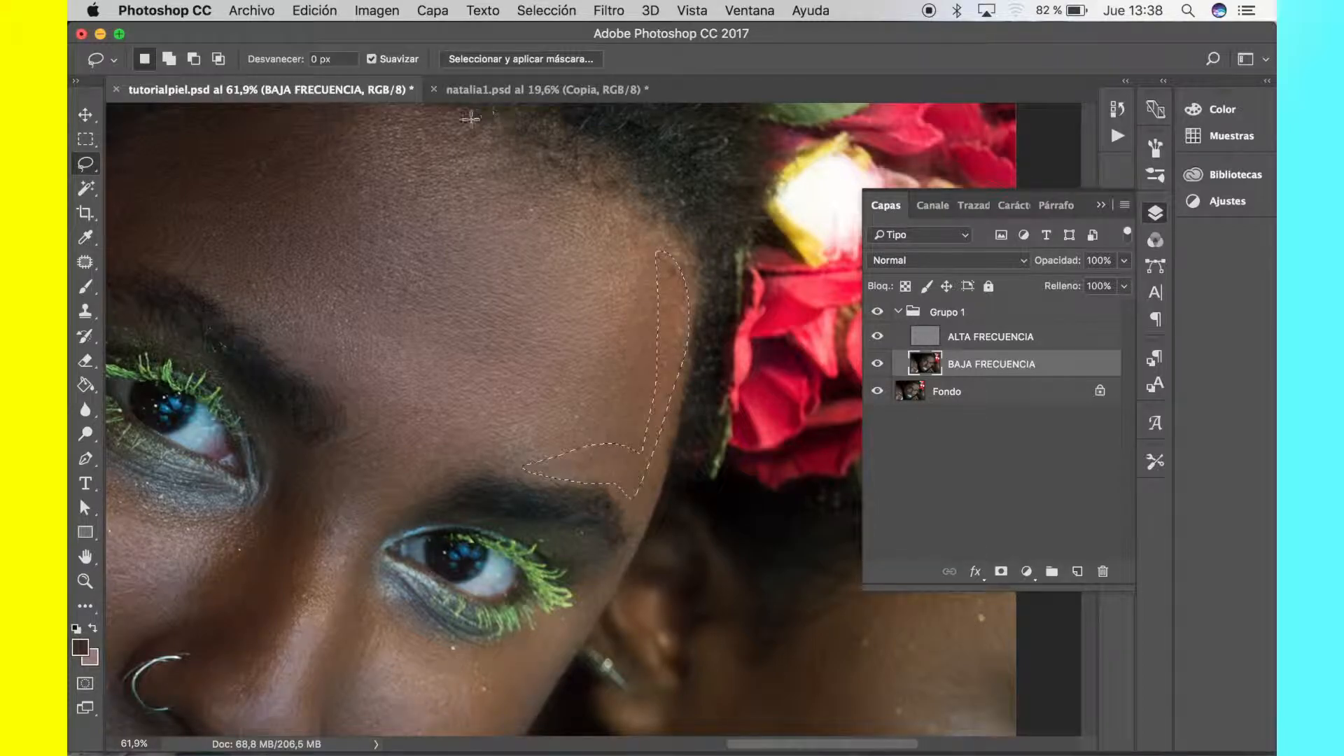
# Step: Adjust a Gaussian blur on the forehead-edge selection, compare it with and without the preview, apply it and deselect
pyautogui.click(608, 10)
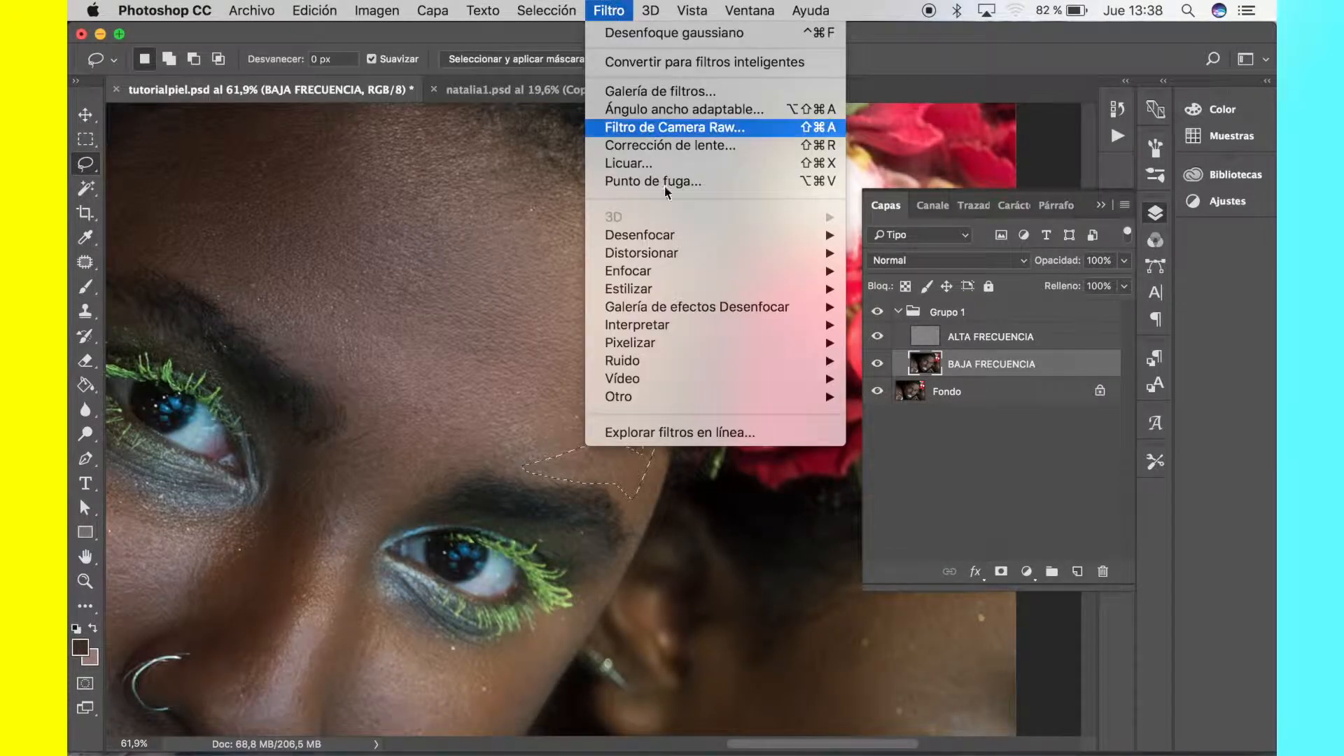
pyautogui.moveTo(676, 238)
pyautogui.click(1012, 360)
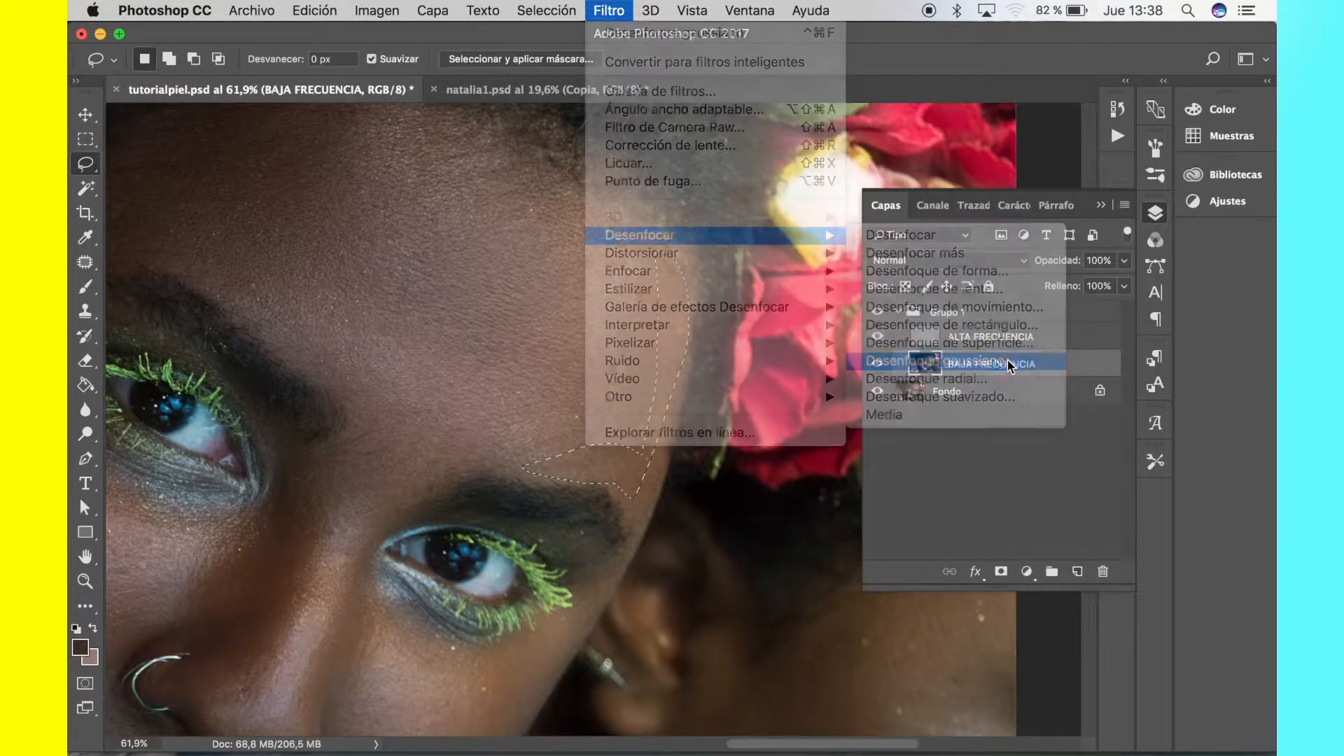
pyautogui.moveTo(898, 376); pyautogui.dragTo(899, 375)
pyautogui.click(1026, 190)
pyautogui.click(1026, 190)
pyautogui.click(1066, 122)
pyautogui.press('super+d')
pyautogui.scroll(-5, 624, 332)
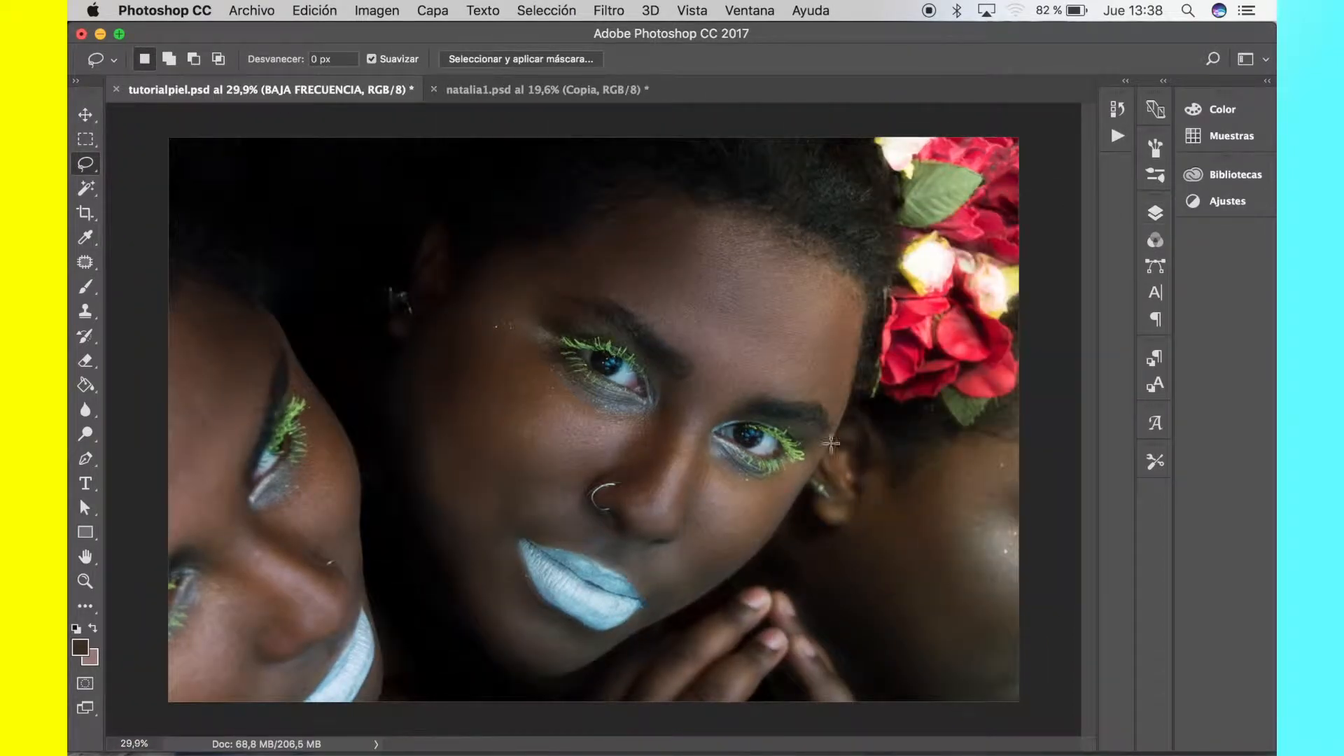
pyautogui.scroll(5, 817, 484)
pyautogui.scroll(-4, 780, 405)
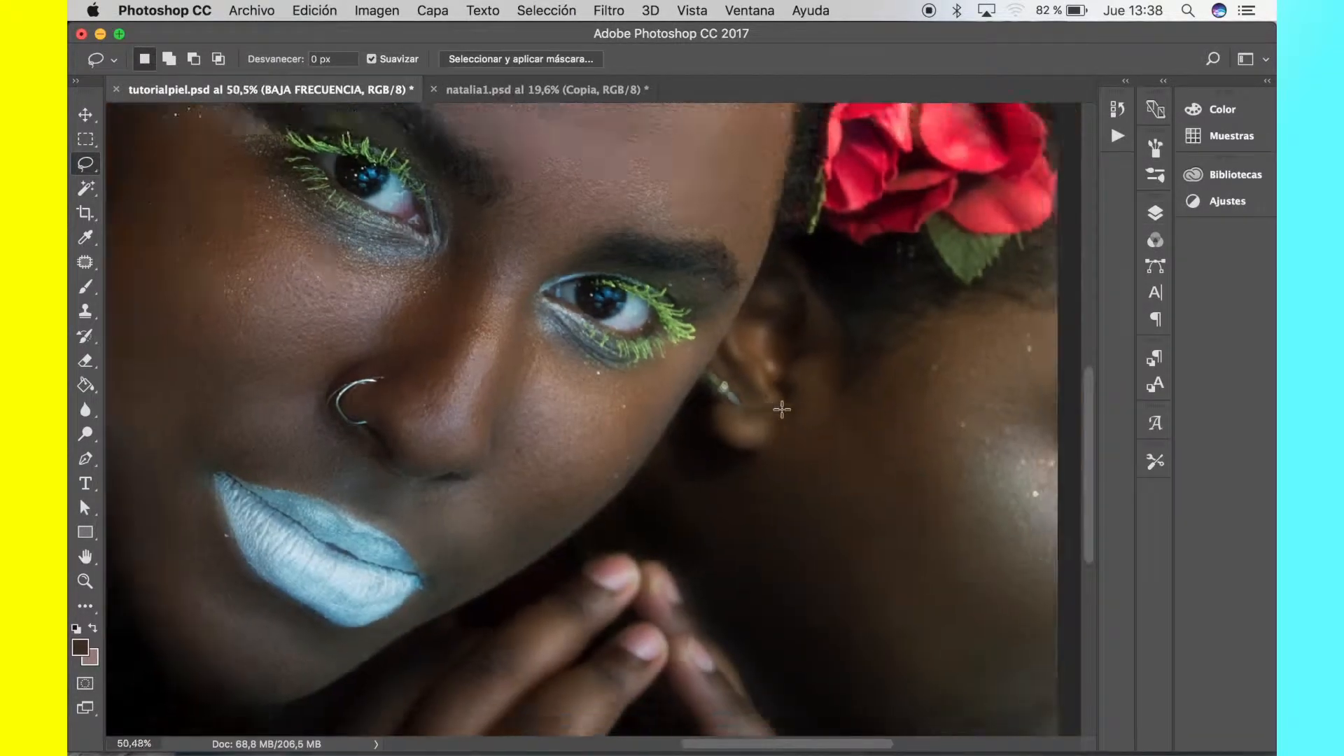
# Step: Lasso the cheek skin beneath the eye nearest the flowers on BAJA FRECUENCIA, from the nose side to the face's edge
pyautogui.scroll(4, 715, 480)
pyautogui.scroll(-1, 561, 421)
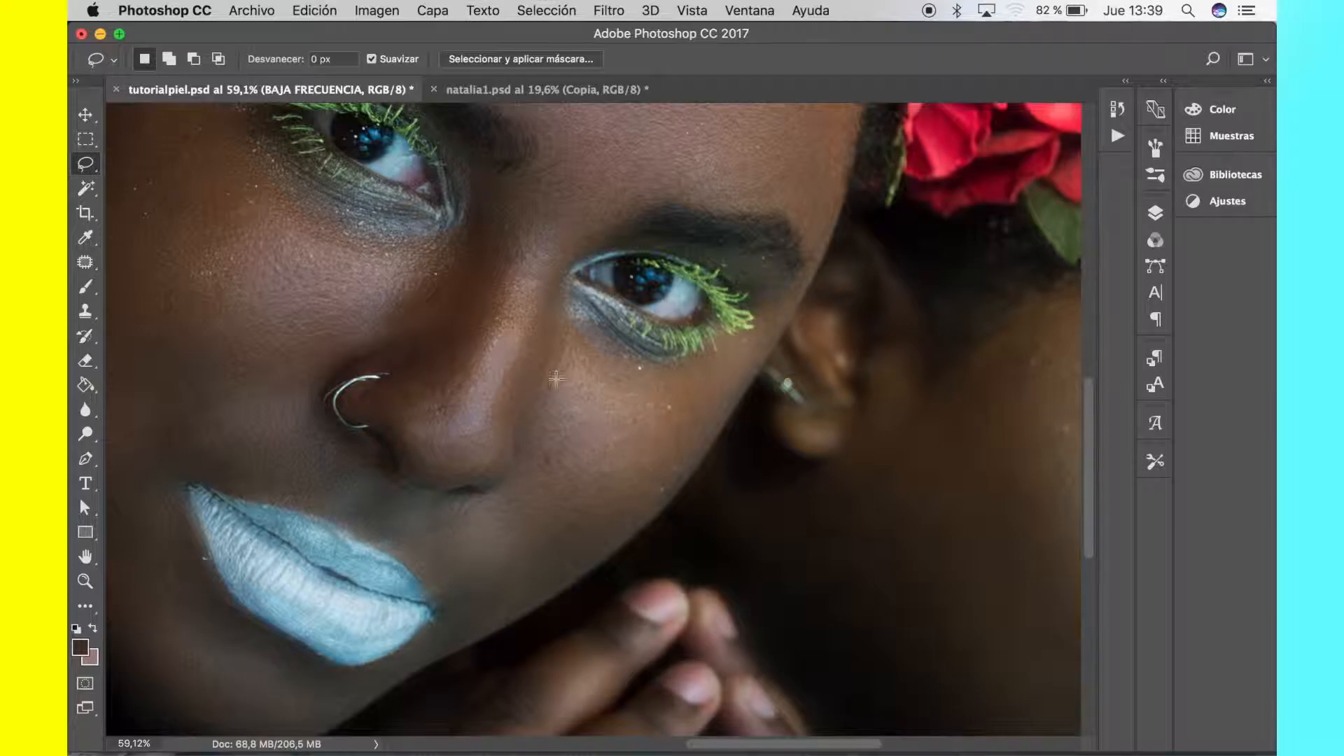
pyautogui.click(1155, 212)
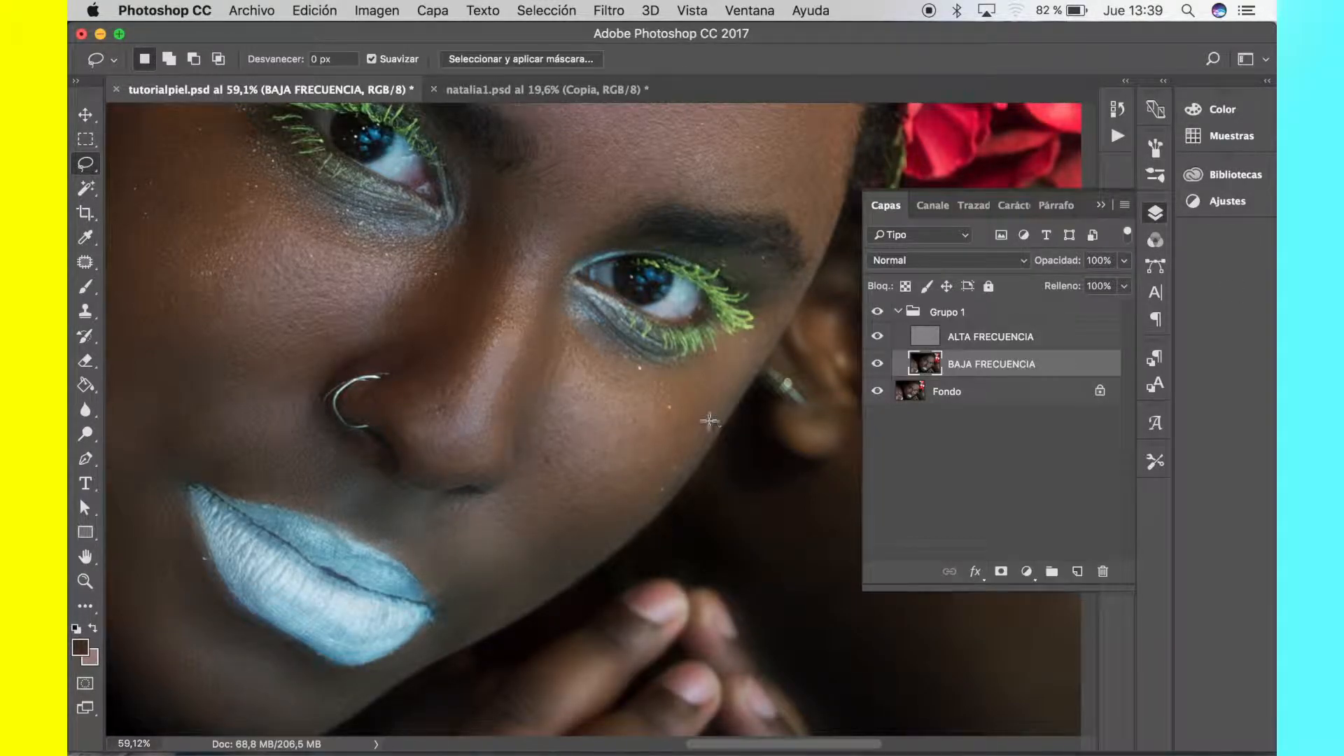
pyautogui.moveTo(709, 404)
pyautogui.mouseDown()
pyautogui.moveTo(632, 512)
pyautogui.moveTo(544, 475)
pyautogui.moveTo(551, 308)
pyautogui.moveTo(603, 325)
pyautogui.moveTo(643, 382)
pyautogui.mouseUp()
pyautogui.moveTo(554, 513); pyautogui.dragTo(570, 306)
# Step: Apply a Gaussian blur with a radius of 59 pixels to the cheek selection, comparing it with the preview off, and deselect
pyautogui.click(609, 10)
pyautogui.moveTo(704, 231)
pyautogui.click(1001, 364)
pyautogui.moveTo(897, 378); pyautogui.dragTo(910, 379)
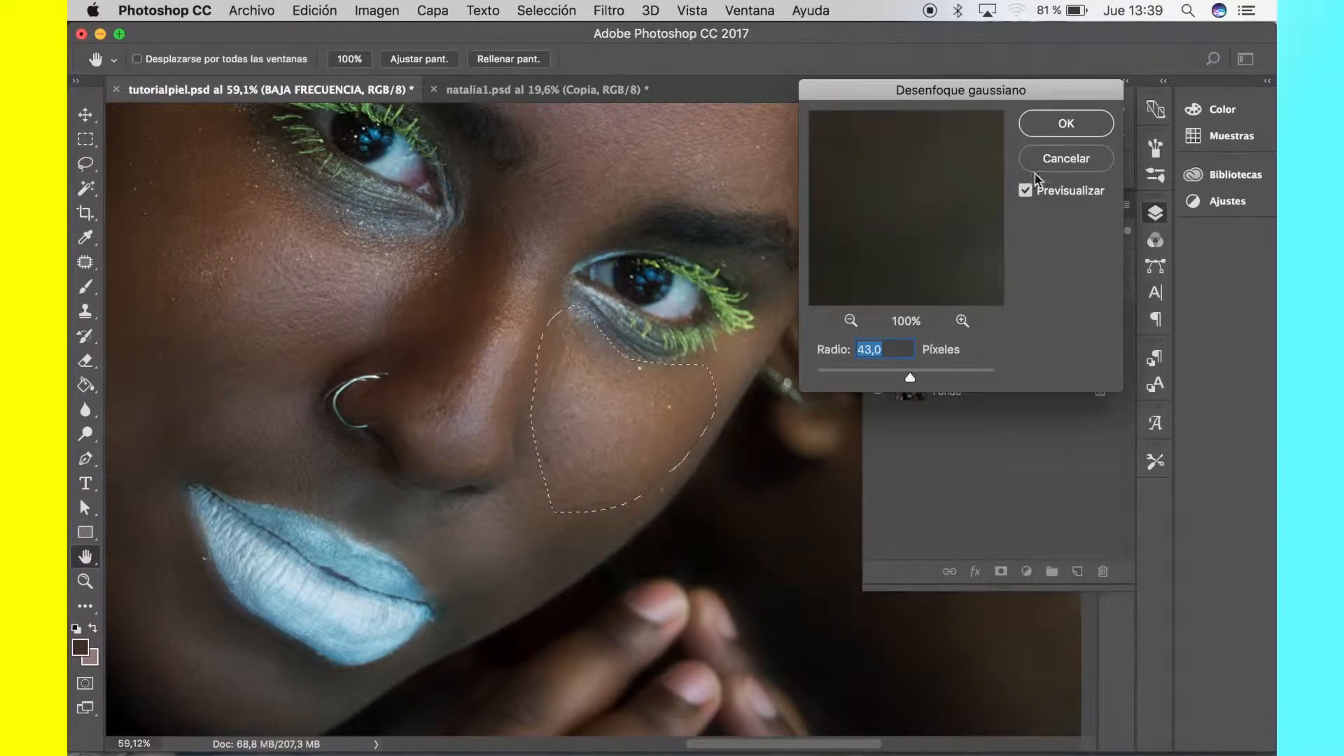
pyautogui.click(1025, 191)
pyautogui.click(1026, 191)
pyautogui.moveTo(910, 378); pyautogui.dragTo(918, 377)
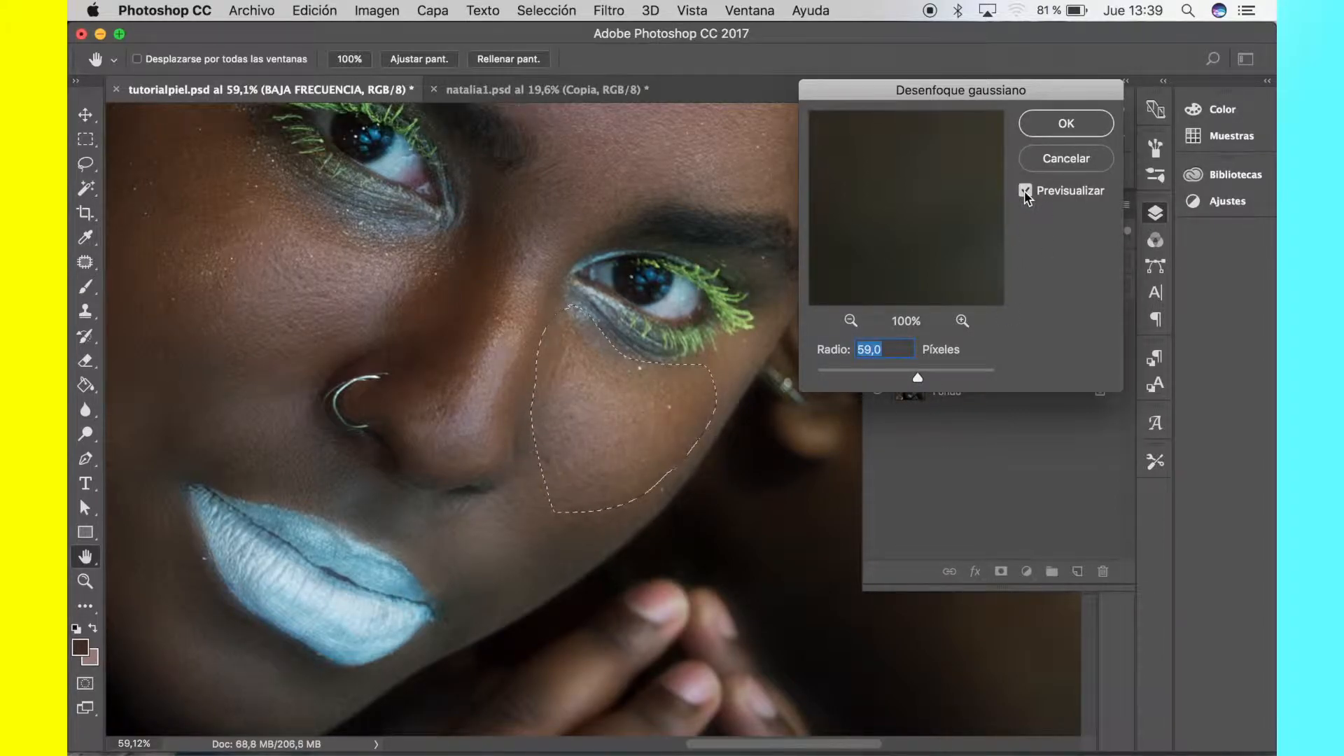
pyautogui.press('Return')
pyautogui.press('super+d')
# Step: Lasso the skin just below the eye nearest the flowers, apply a Gaussian blur with a smaller radius and deselect
pyautogui.scroll(5, 623, 420)
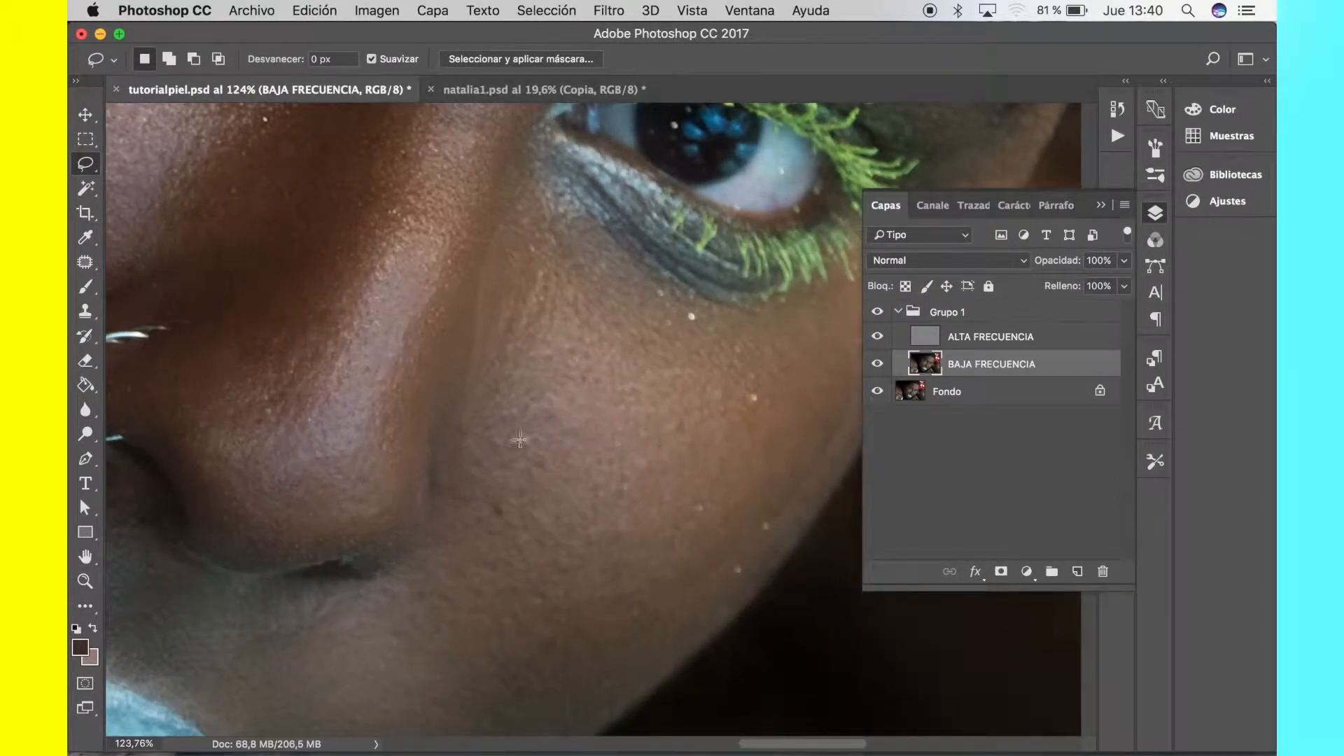
pyautogui.moveTo(768, 287)
pyautogui.mouseDown()
pyautogui.moveTo(781, 367)
pyautogui.moveTo(693, 407)
pyautogui.moveTo(774, 280)
pyautogui.mouseUp()
pyautogui.click(609, 11)
pyautogui.moveTo(699, 239)
pyautogui.click(903, 361)
pyautogui.moveTo(918, 378)
pyautogui.mouseDown()
pyautogui.moveTo(882, 379)
pyautogui.moveTo(895, 380)
pyautogui.mouseUp()
pyautogui.click(1058, 120)
pyautogui.press('super+d')
# Step: Lasso the narrow strip between the nose and the cheek nearest the flowers and apply a further reduced Gaussian blur
pyautogui.moveTo(404, 291)
pyautogui.mouseDown()
pyautogui.moveTo(390, 172)
pyautogui.moveTo(404, 290)
pyautogui.mouseUp()
pyautogui.click(609, 10)
pyautogui.moveTo(693, 231)
pyautogui.click(1007, 361)
pyautogui.moveTo(898, 379); pyautogui.dragTo(889, 378)
pyautogui.press('Return')
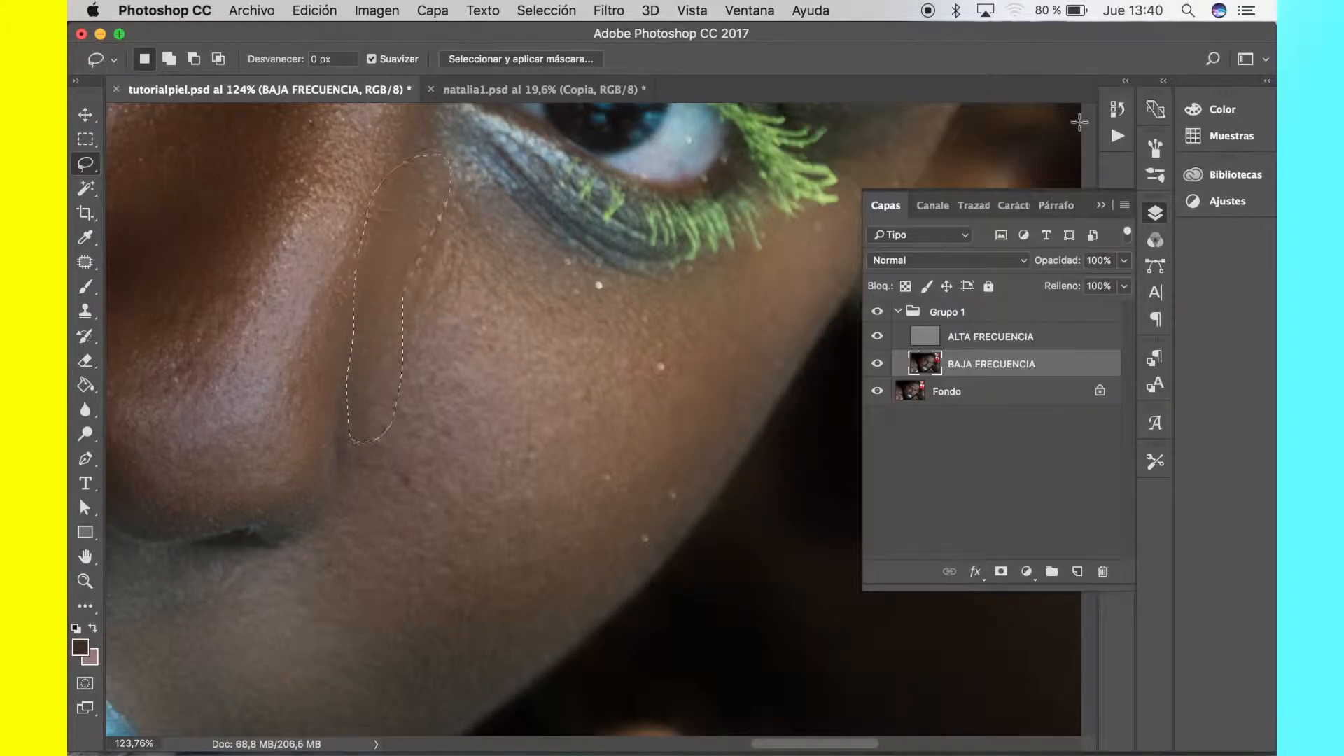
# Step: Fit the whole image in view and toggle Grupo 1's visibility to compare the retouch with the original
pyautogui.press('super+0')
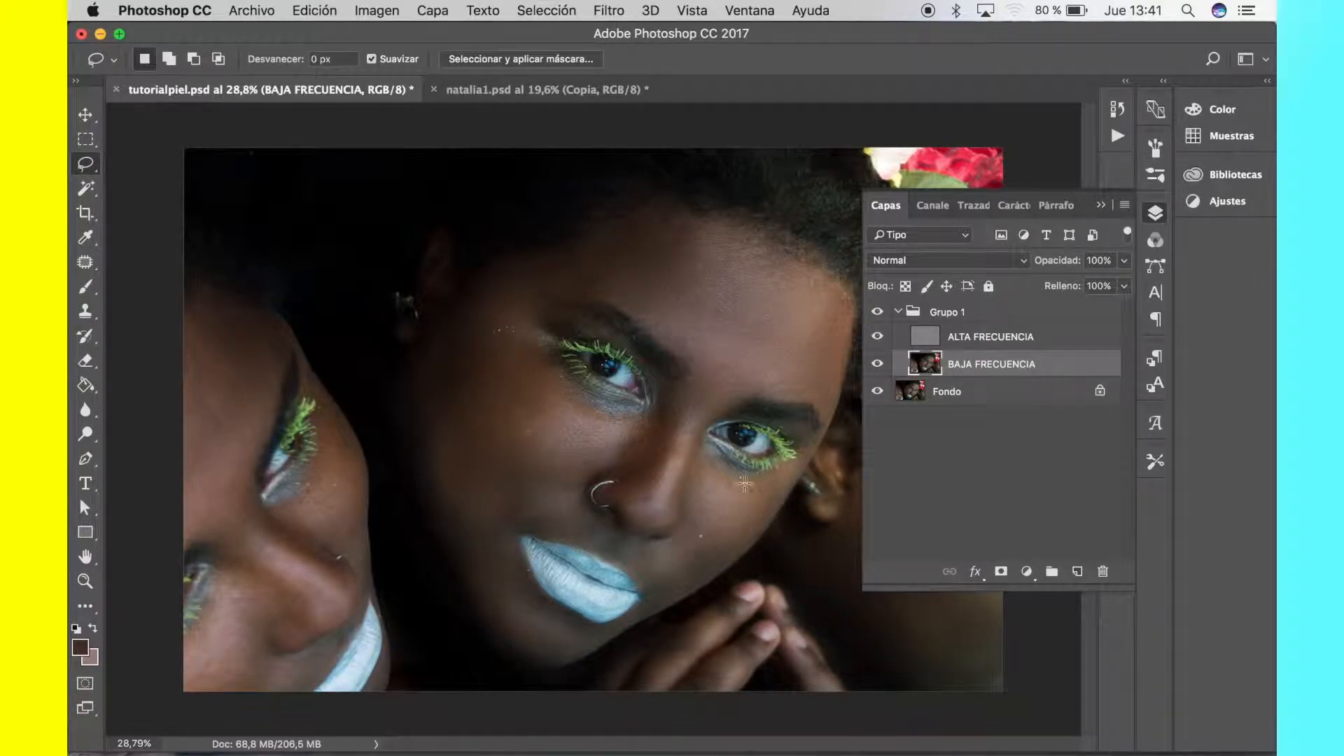
pyautogui.click(878, 313)
pyautogui.click(876, 314)
# Step: Select the ALTA FRECUENCIA layer and dismiss the iCloud storage alert and the disk space notification
pyautogui.click(1062, 342)
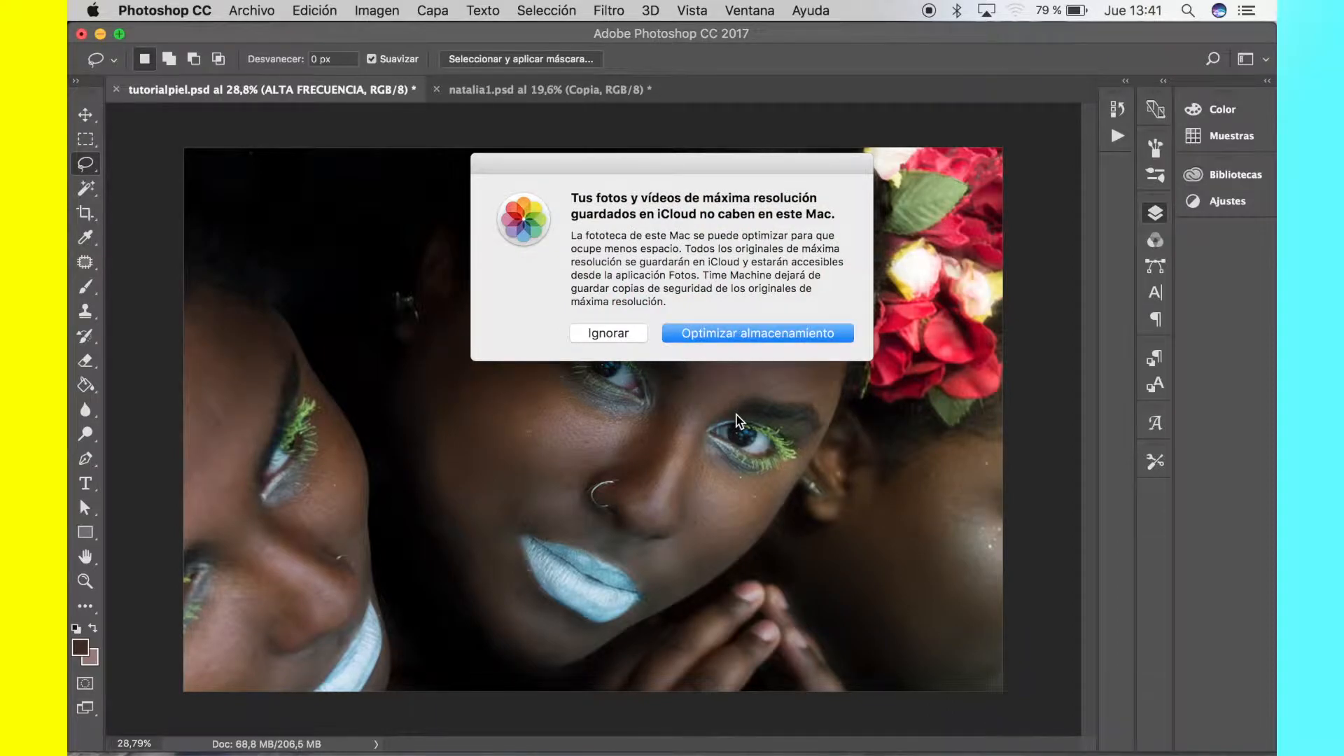
pyautogui.click(607, 334)
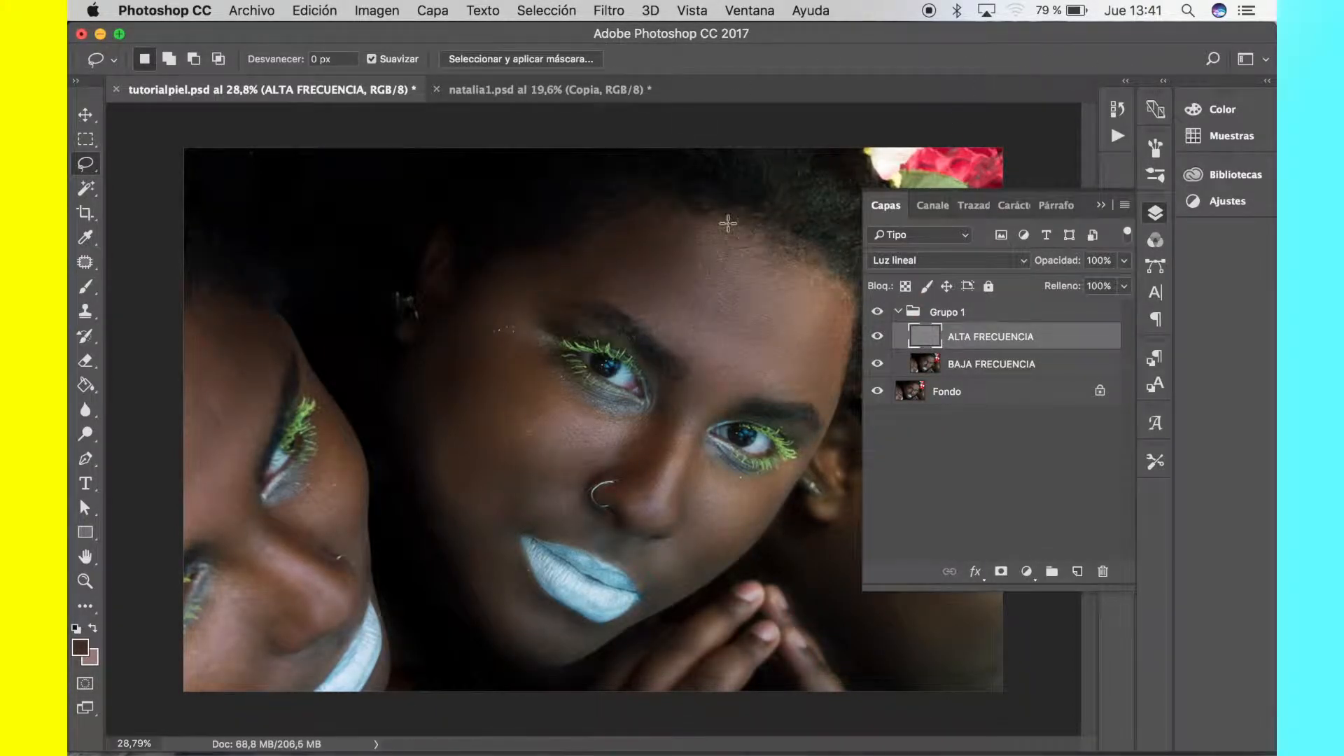
pyautogui.scroll(2, 708, 456)
pyautogui.scroll(1, 707, 456)
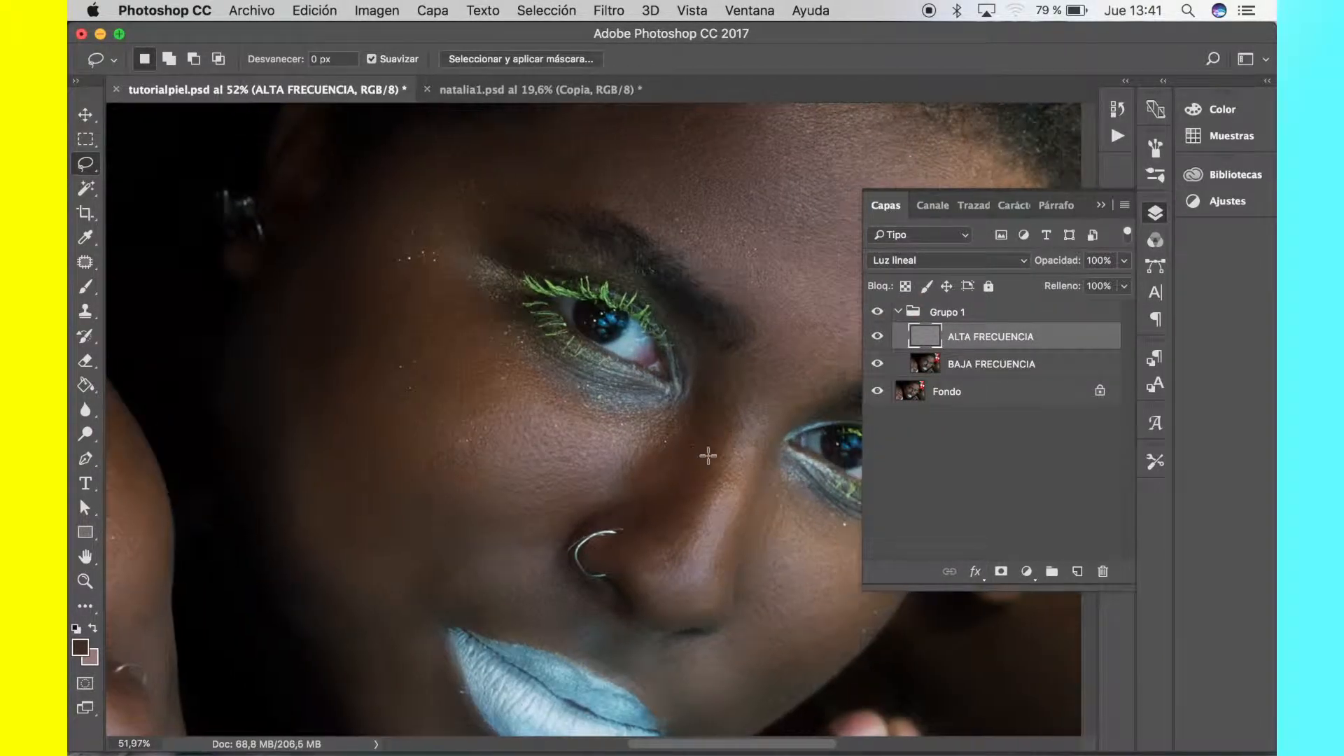
pyautogui.hscroll(5, 708, 456)
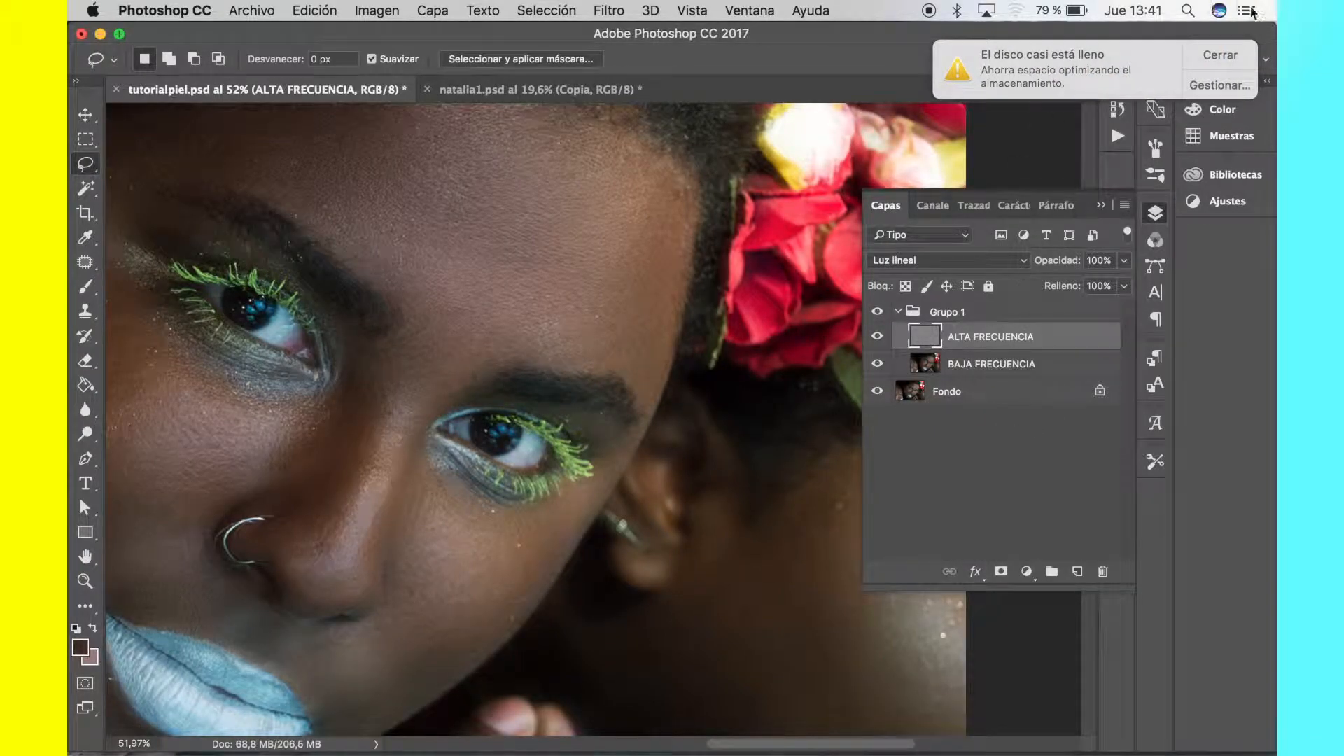
pyautogui.click(1236, 59)
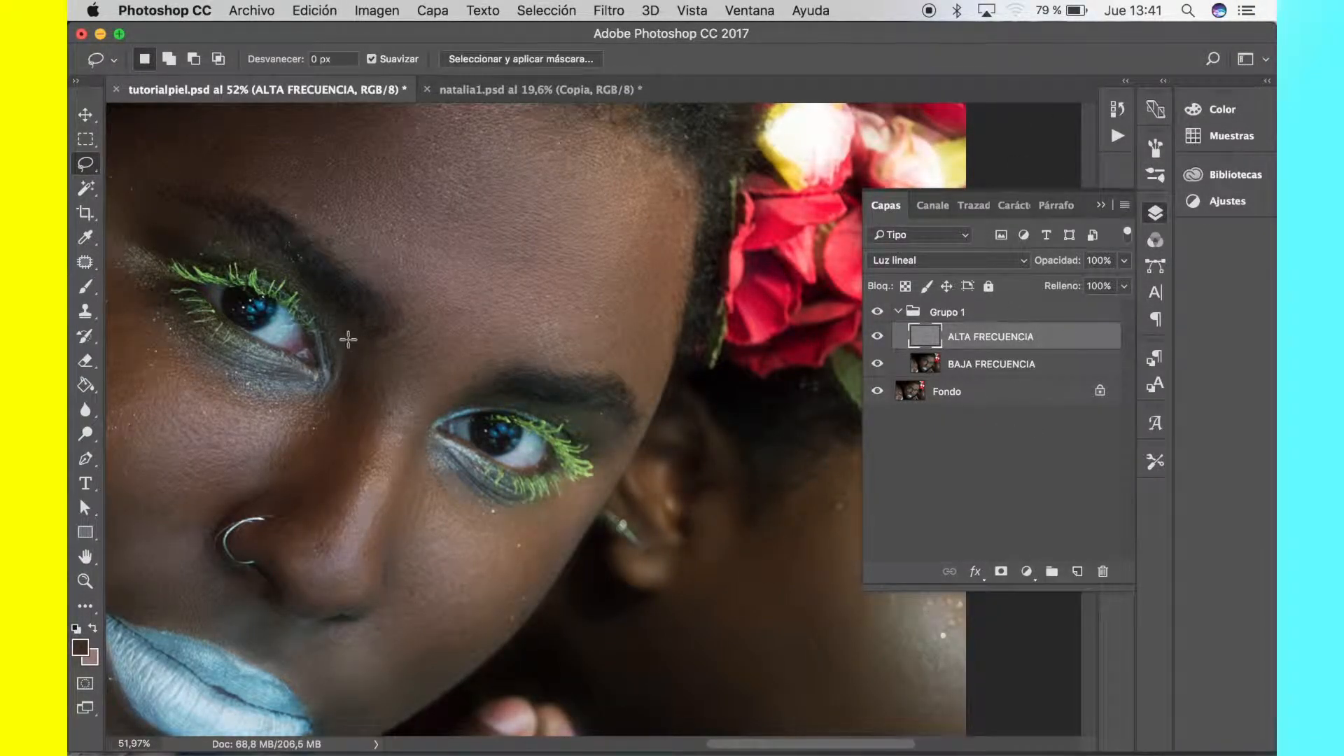
pyautogui.scroll(2, 472, 242)
pyautogui.hscroll(-3, 472, 242)
pyautogui.scroll(-4, 472, 243)
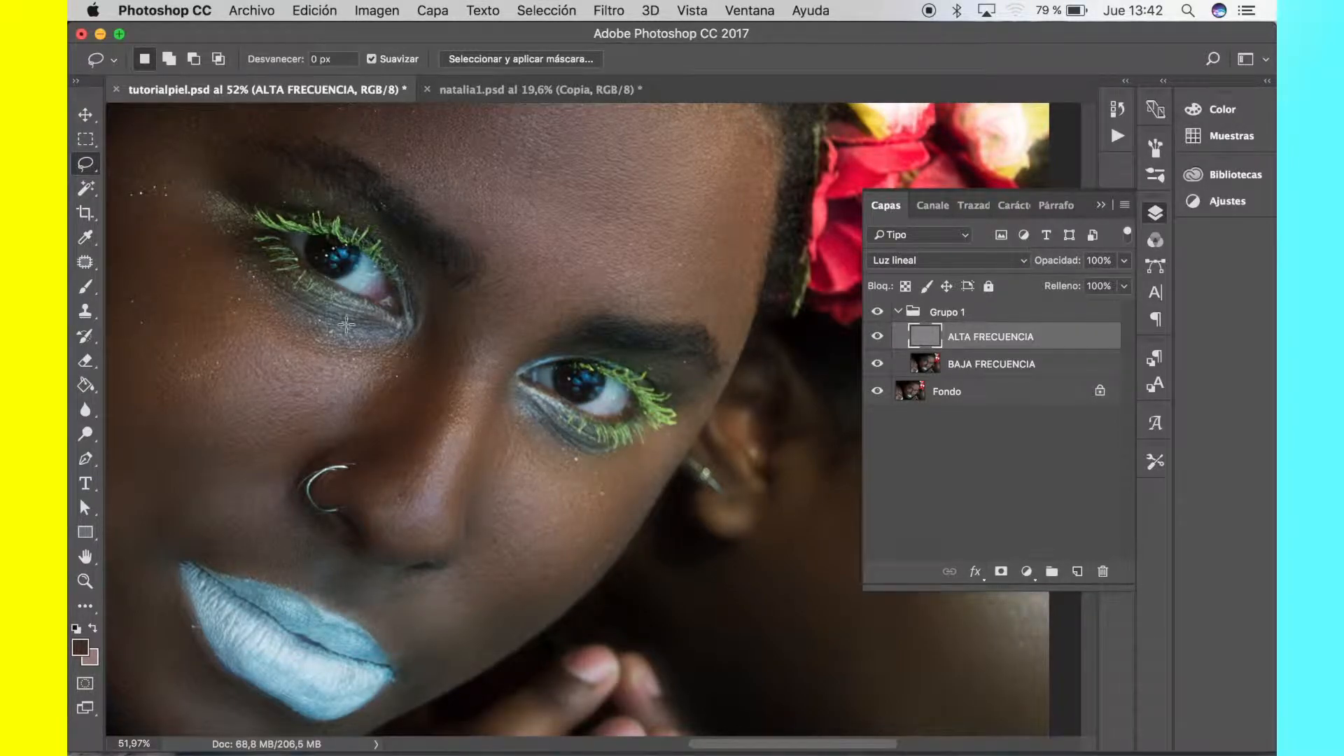
# Step: View the natalia1.psd document for reference, dismiss the disk space notification and return to tutorialpiel.psd
pyautogui.click(634, 93)
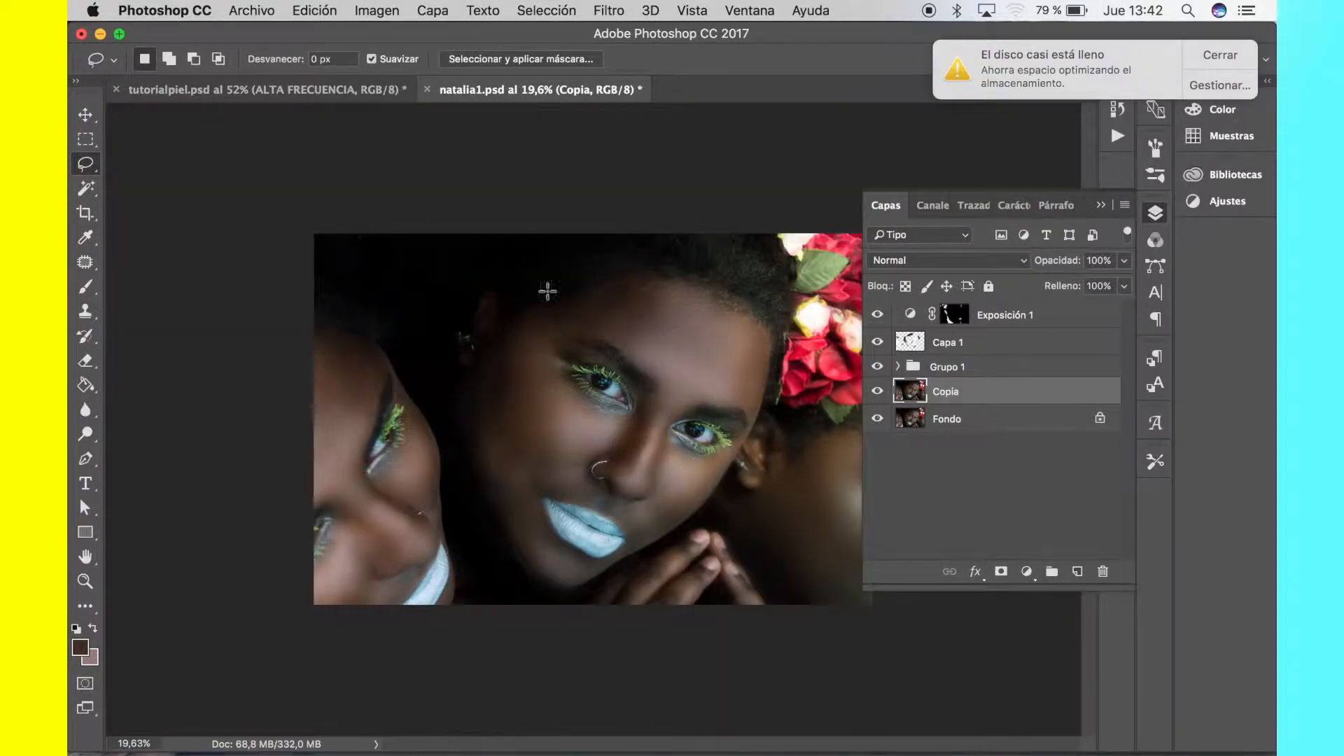
pyautogui.click(1221, 57)
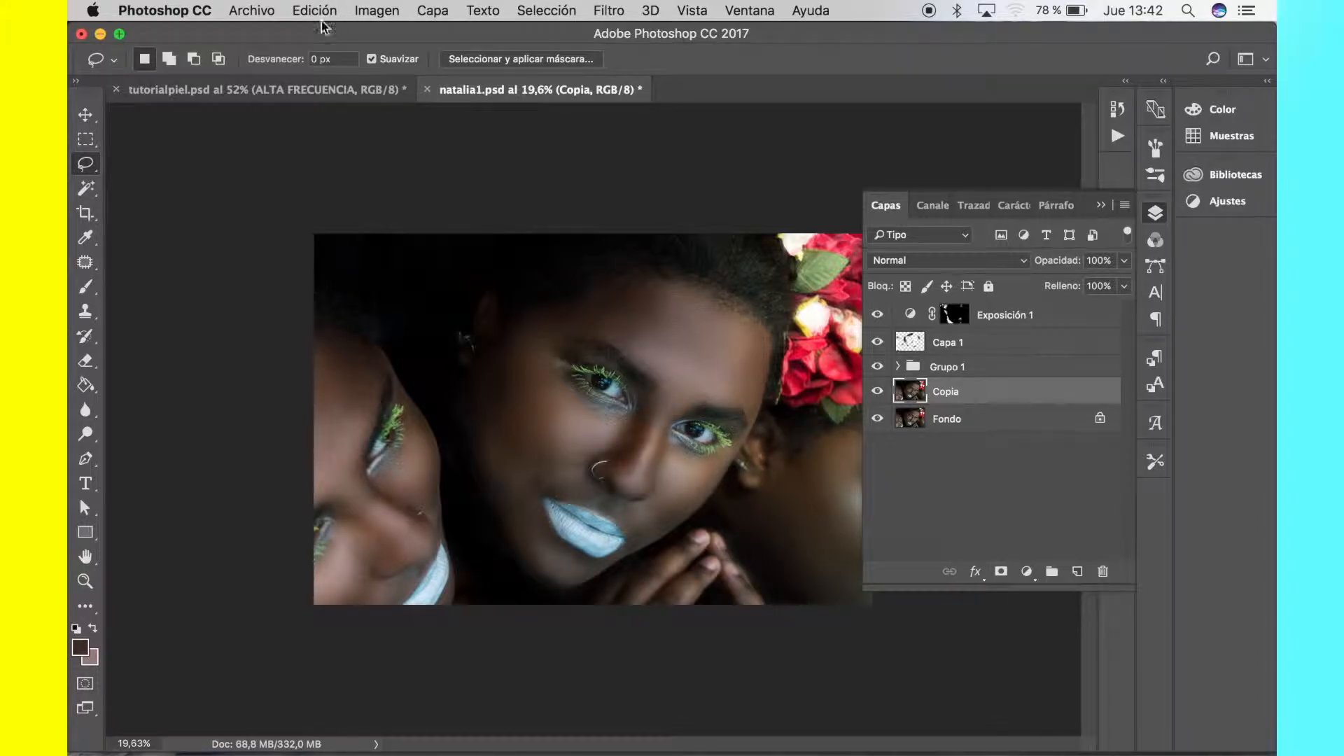
pyautogui.click(275, 91)
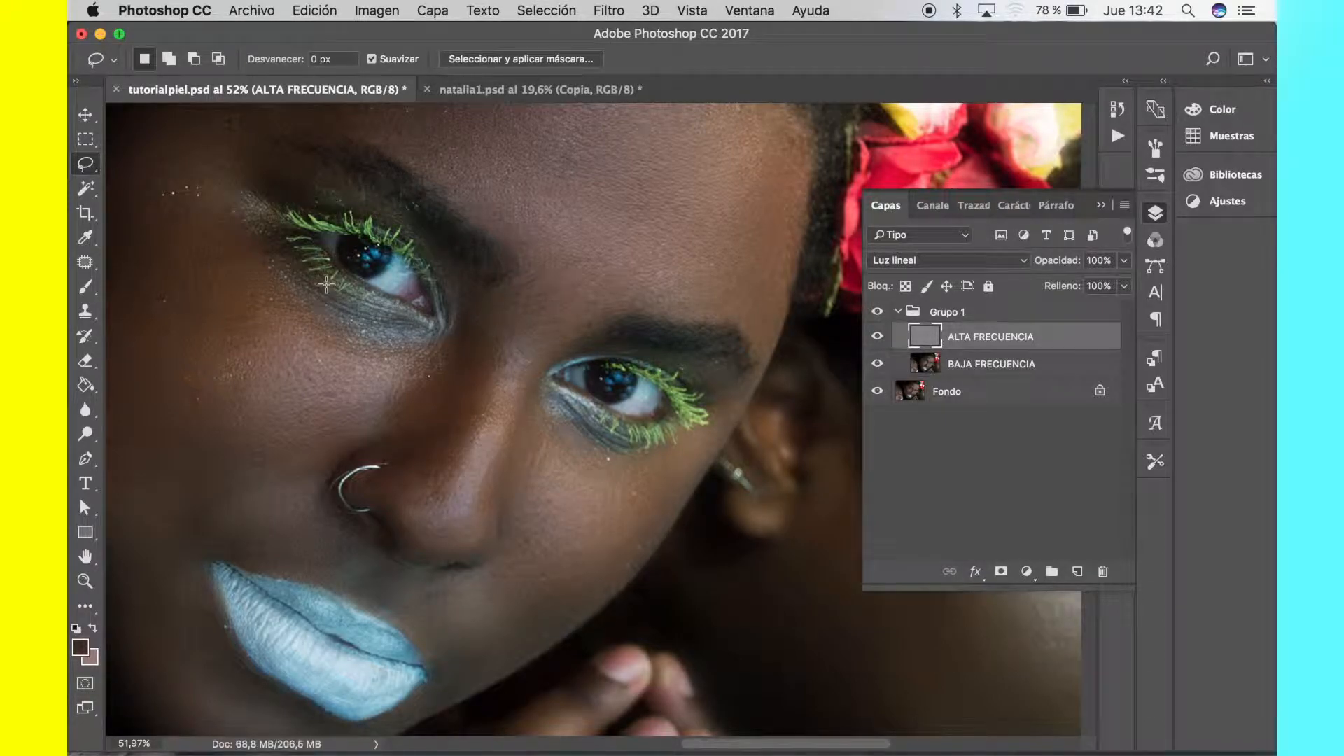
# Step: Try to patch the glittery skin under the eye farther from the flowers on ALTA FRECUENCIA using the Patch tool and cheek texture
pyautogui.scroll(3, 326, 284)
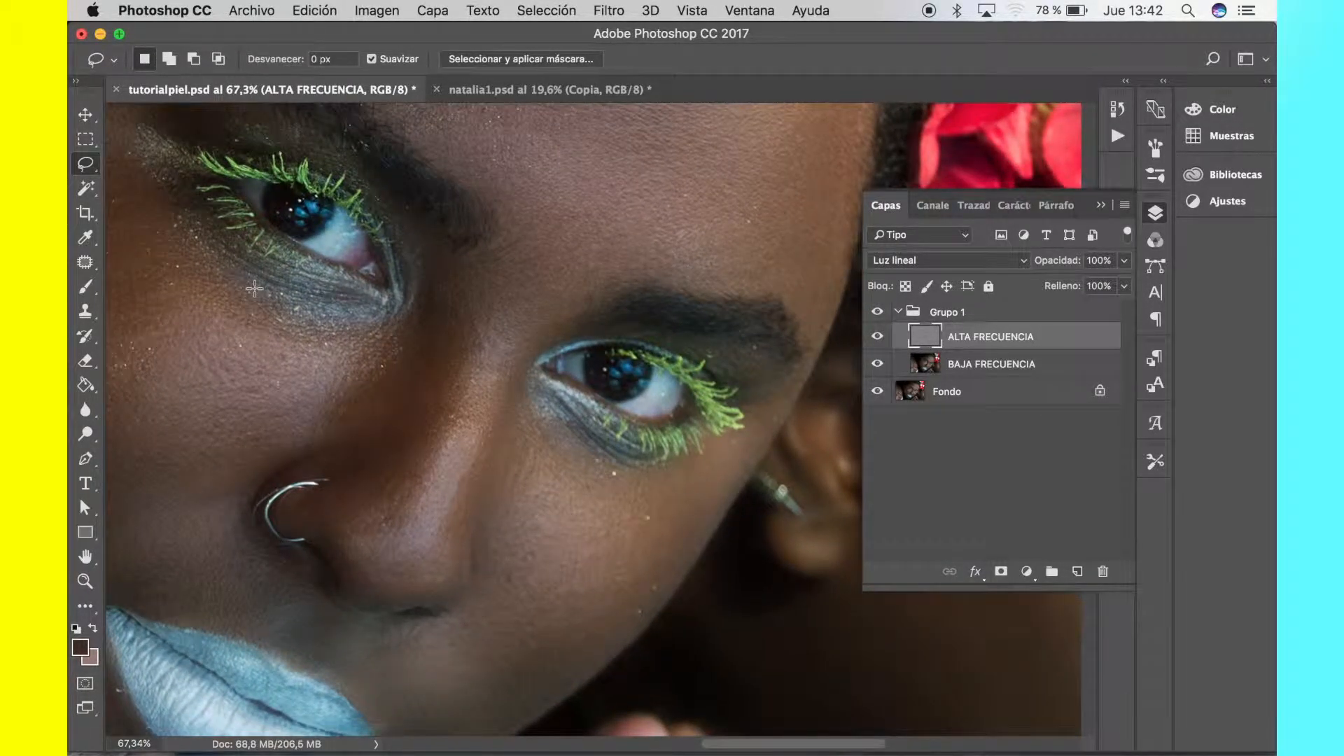
pyautogui.scroll(3, 254, 288)
pyautogui.hscroll(-3, 254, 289)
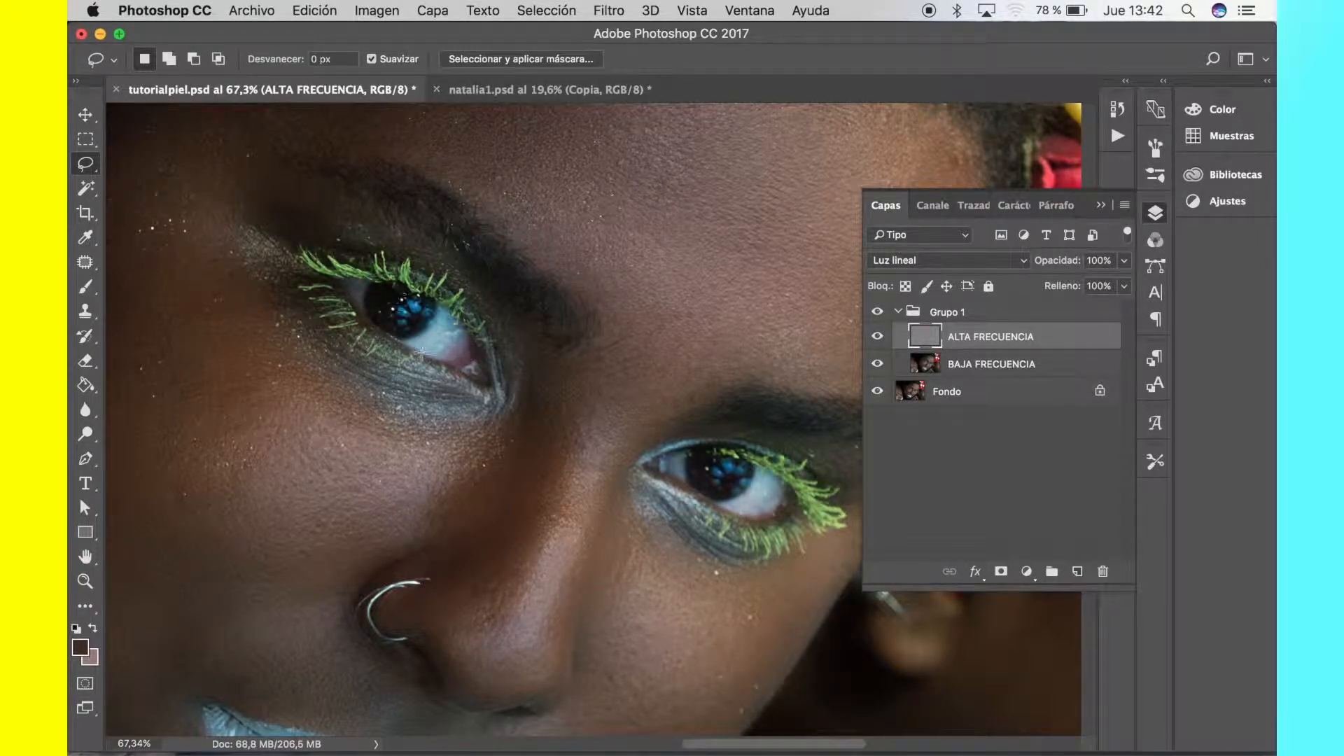
pyautogui.click(83, 262)
pyautogui.scroll(-3, 115, 310)
pyautogui.hscroll(-1, 115, 309)
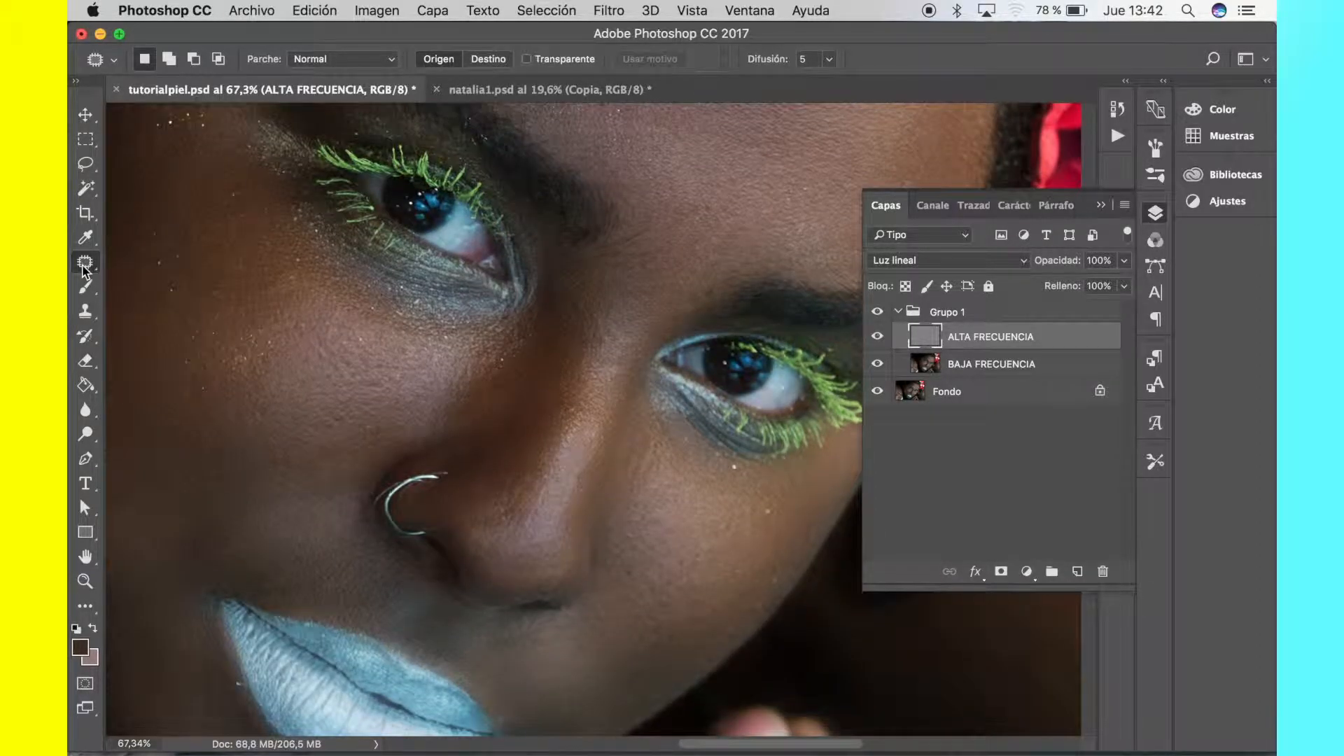
pyautogui.rightClick(83, 264)
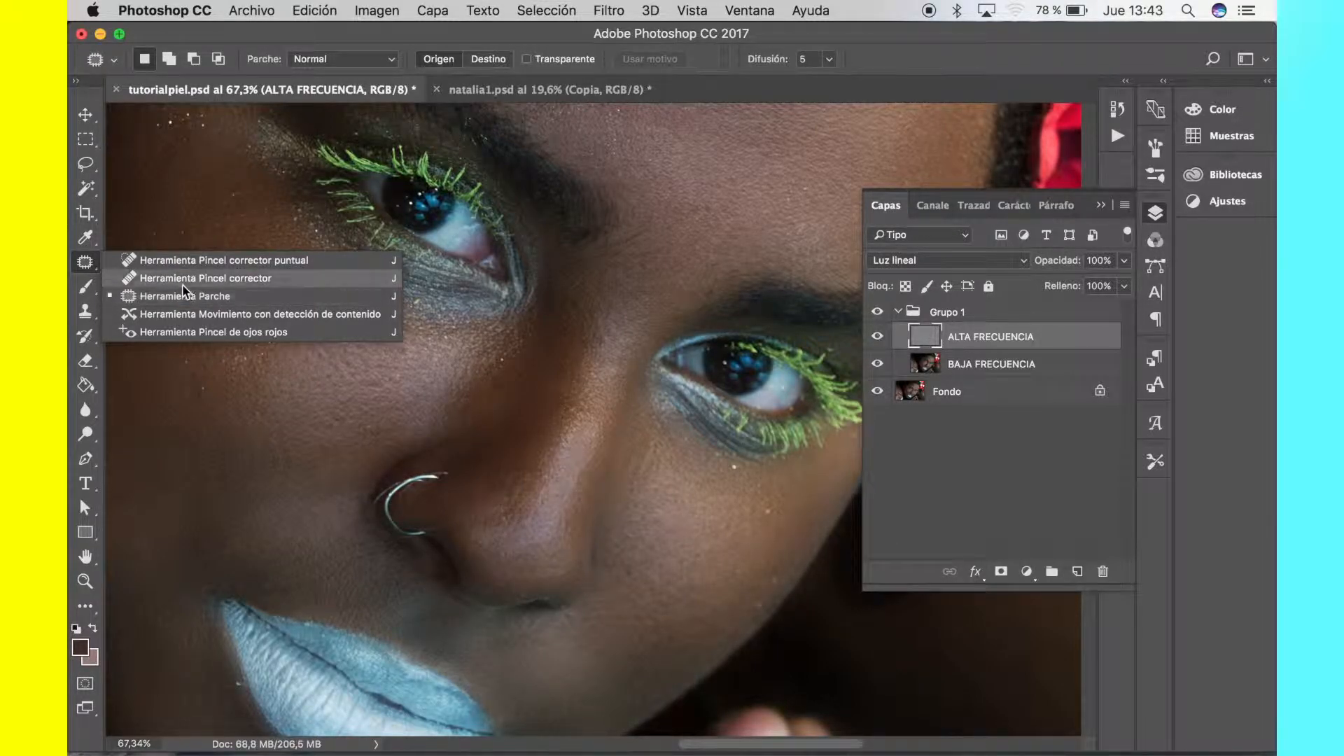
pyautogui.click(163, 295)
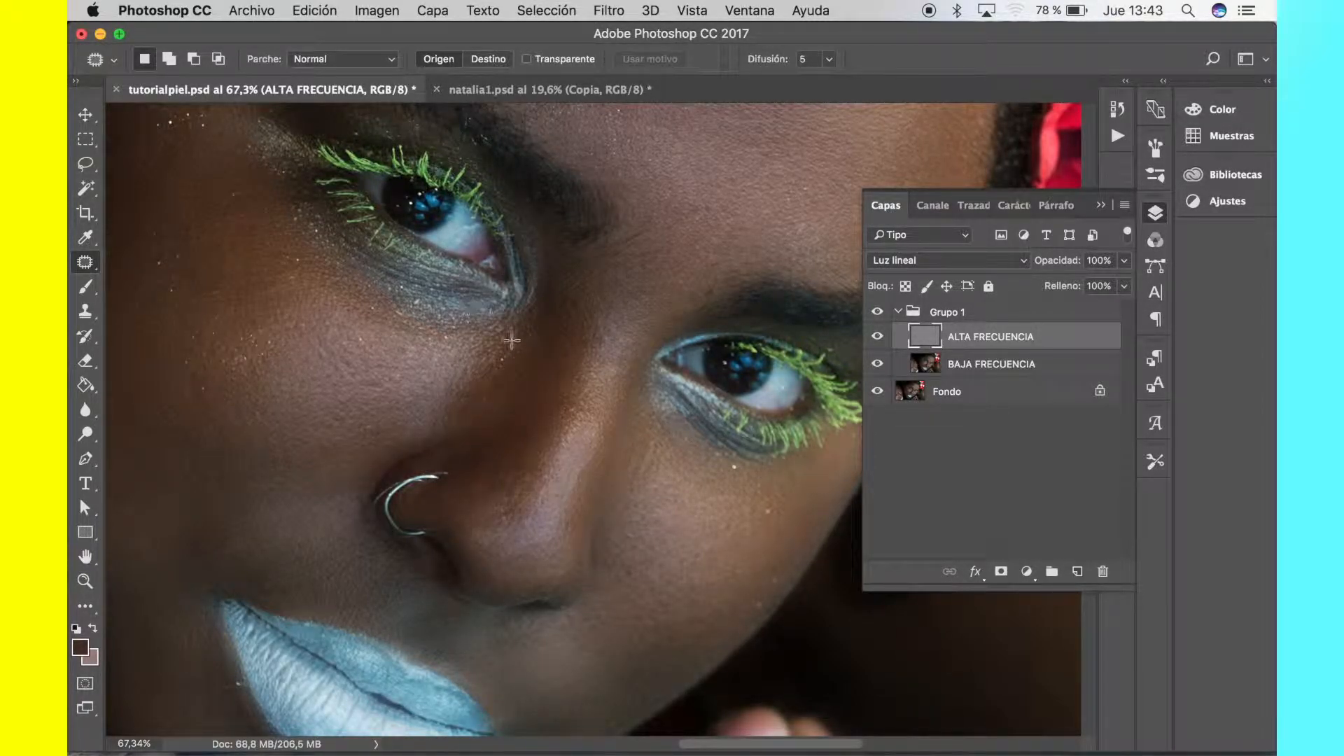
pyautogui.moveTo(486, 338)
pyautogui.mouseDown()
pyautogui.moveTo(330, 301)
pyautogui.moveTo(262, 231)
pyautogui.moveTo(322, 242)
pyautogui.moveTo(406, 290)
pyautogui.moveTo(501, 308)
pyautogui.moveTo(507, 327)
pyautogui.mouseUp()
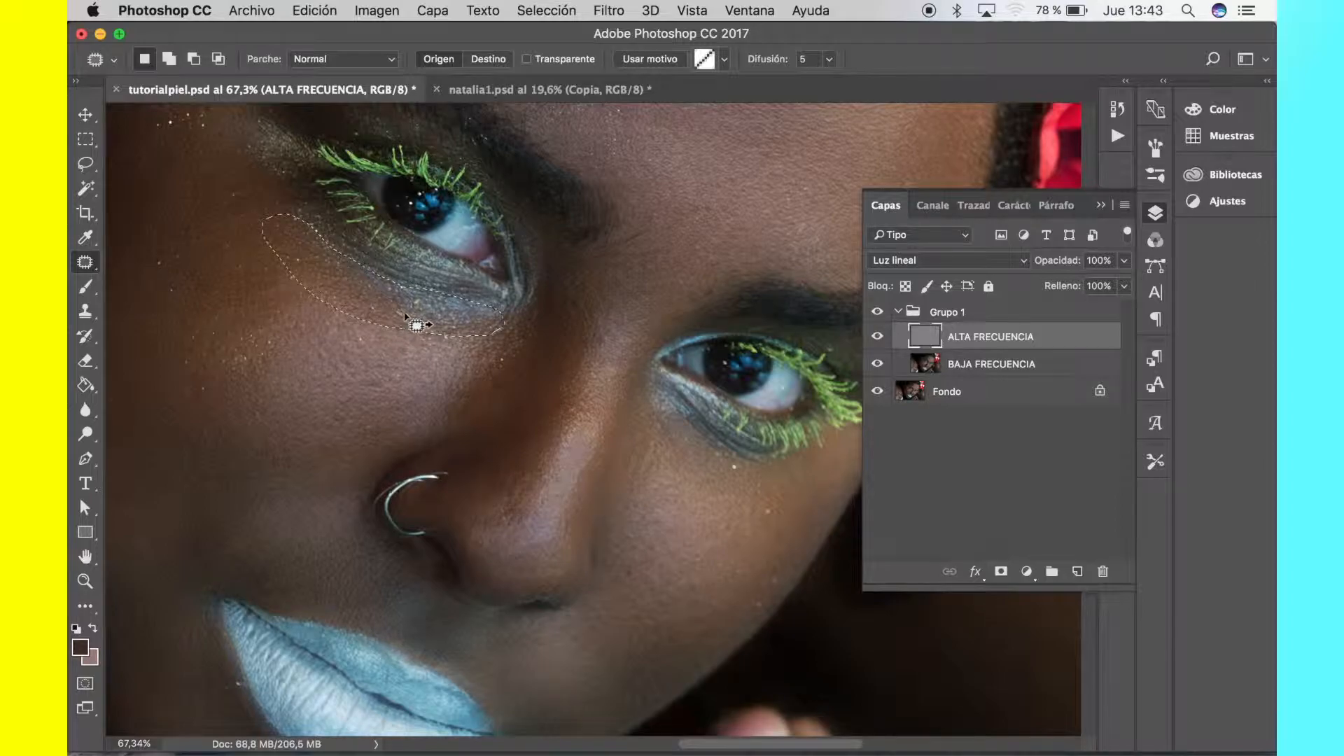
pyautogui.moveTo(386, 307); pyautogui.dragTo(275, 358)
pyautogui.hotkey('ctrl', 'd')
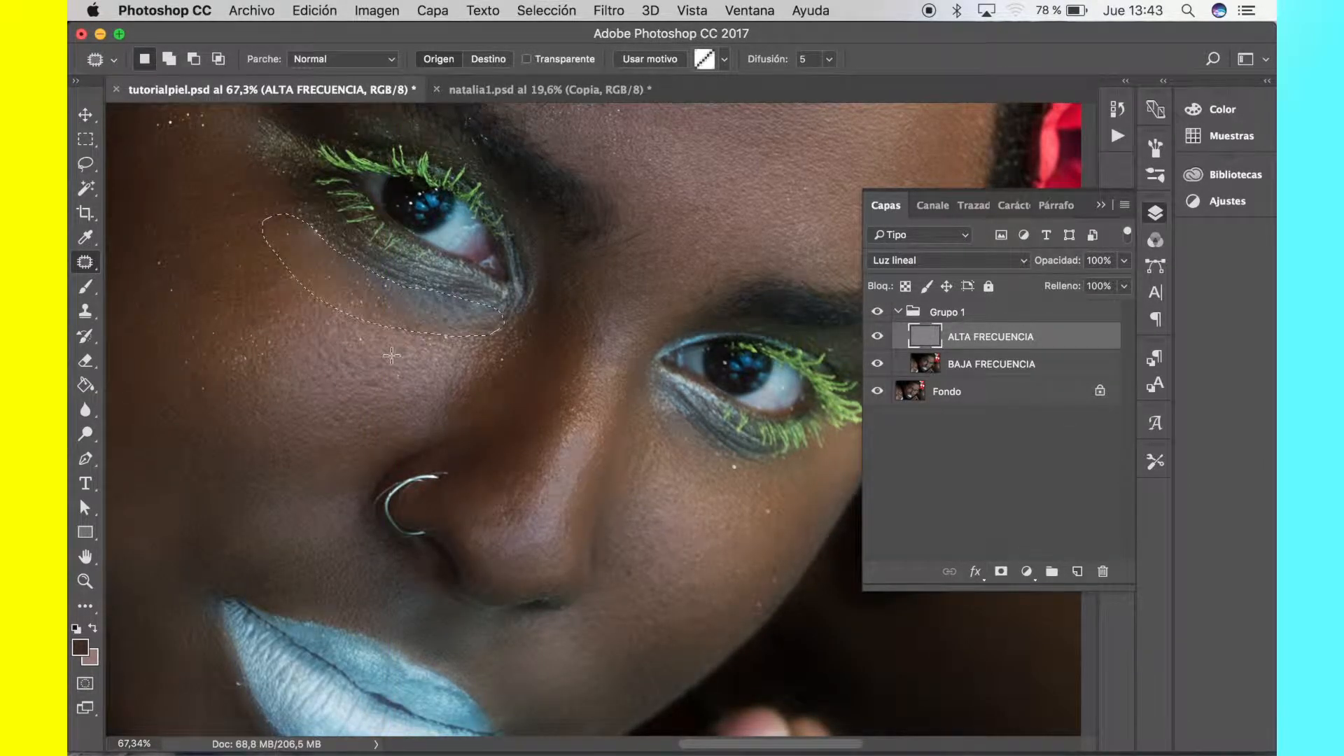
# Step: Try to patch the upper cheek strip and the lower lid area of the same eye, deselecting after each patch
pyautogui.moveTo(470, 324)
pyautogui.mouseDown()
pyautogui.moveTo(381, 320)
pyautogui.moveTo(297, 274)
pyautogui.moveTo(280, 285)
pyautogui.moveTo(330, 341)
pyautogui.moveTo(462, 357)
pyautogui.mouseUp()
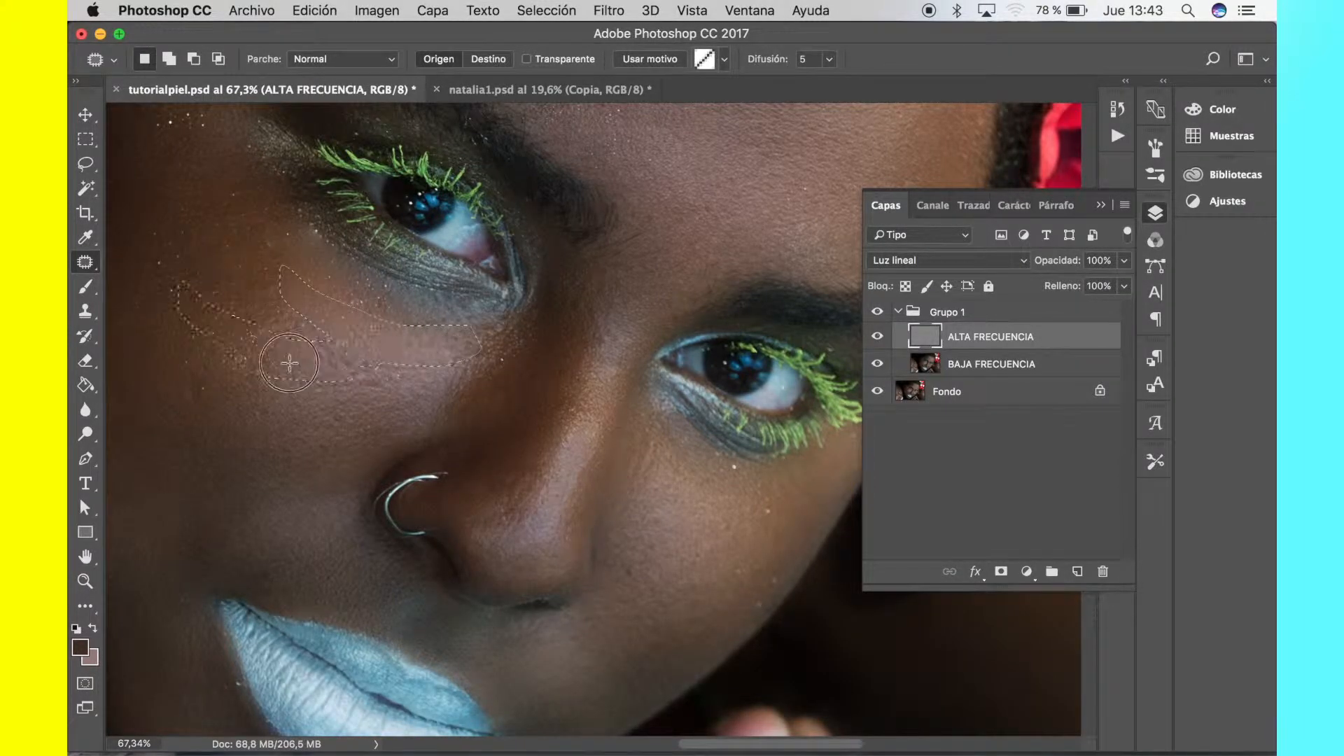
pyautogui.press('super+d')
pyautogui.moveTo(478, 301)
pyautogui.mouseDown()
pyautogui.moveTo(384, 278)
pyautogui.moveTo(310, 228)
pyautogui.moveTo(486, 300)
pyautogui.moveTo(435, 289)
pyautogui.moveTo(401, 304)
pyautogui.mouseUp()
pyautogui.press('super+d')
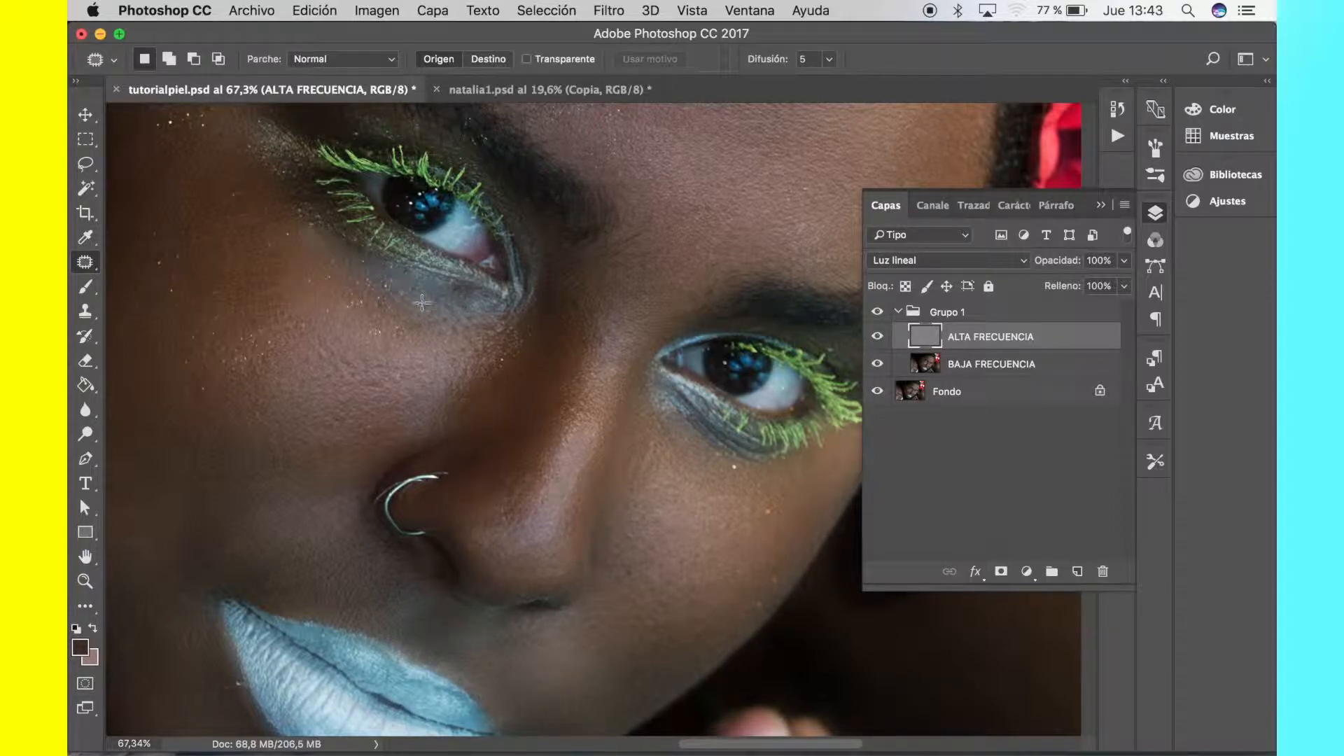
# Step: Try to patch two areas in the middle of the forehead with texture from the side nearest the flowers
pyautogui.scroll(5, 341, 232)
pyautogui.hscroll(3, 342, 232)
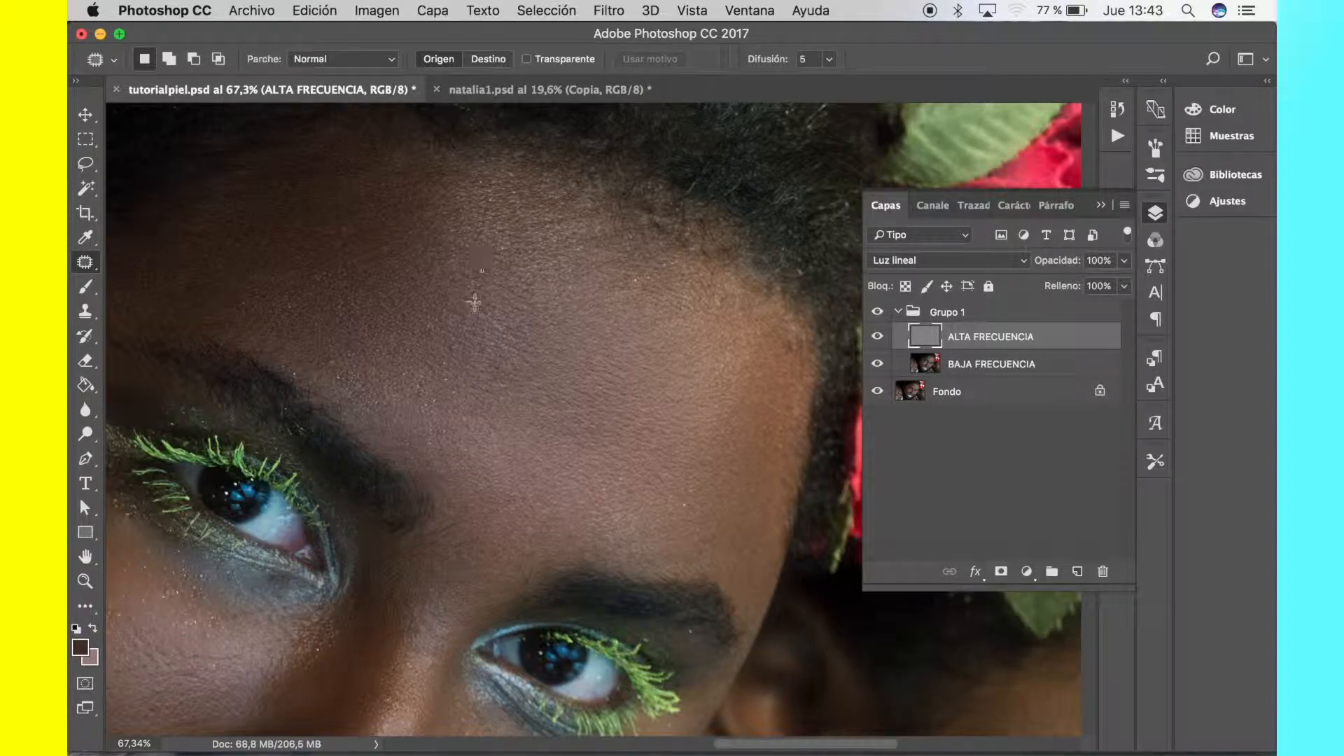
pyautogui.moveTo(449, 419)
pyautogui.mouseDown()
pyautogui.moveTo(424, 406)
pyautogui.moveTo(381, 300)
pyautogui.moveTo(429, 301)
pyautogui.moveTo(473, 239)
pyautogui.moveTo(511, 279)
pyautogui.moveTo(532, 349)
pyautogui.moveTo(518, 385)
pyautogui.moveTo(464, 405)
pyautogui.mouseUp()
pyautogui.moveTo(463, 370); pyautogui.dragTo(741, 498)
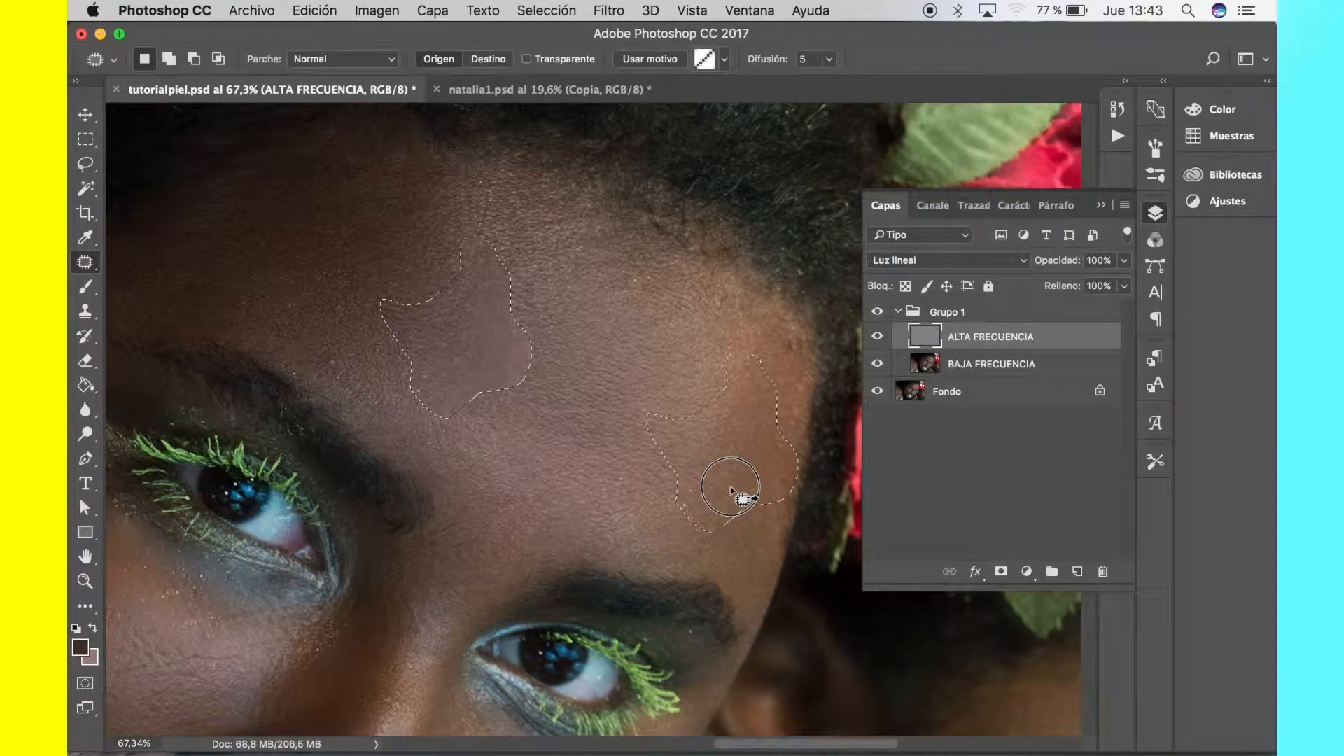
pyautogui.hotkey('ctrl', 'd')
pyautogui.moveTo(539, 345)
pyautogui.mouseDown()
pyautogui.moveTo(506, 264)
pyautogui.moveTo(532, 227)
pyautogui.moveTo(626, 383)
pyautogui.moveTo(607, 434)
pyautogui.moveTo(516, 382)
pyautogui.moveTo(507, 359)
pyautogui.moveTo(653, 363)
pyautogui.moveTo(688, 373)
pyautogui.moveTo(703, 410)
pyautogui.mouseUp()
pyautogui.hotkey('ctrl', 'd')
pyautogui.hotkey('ctrl', 'z')
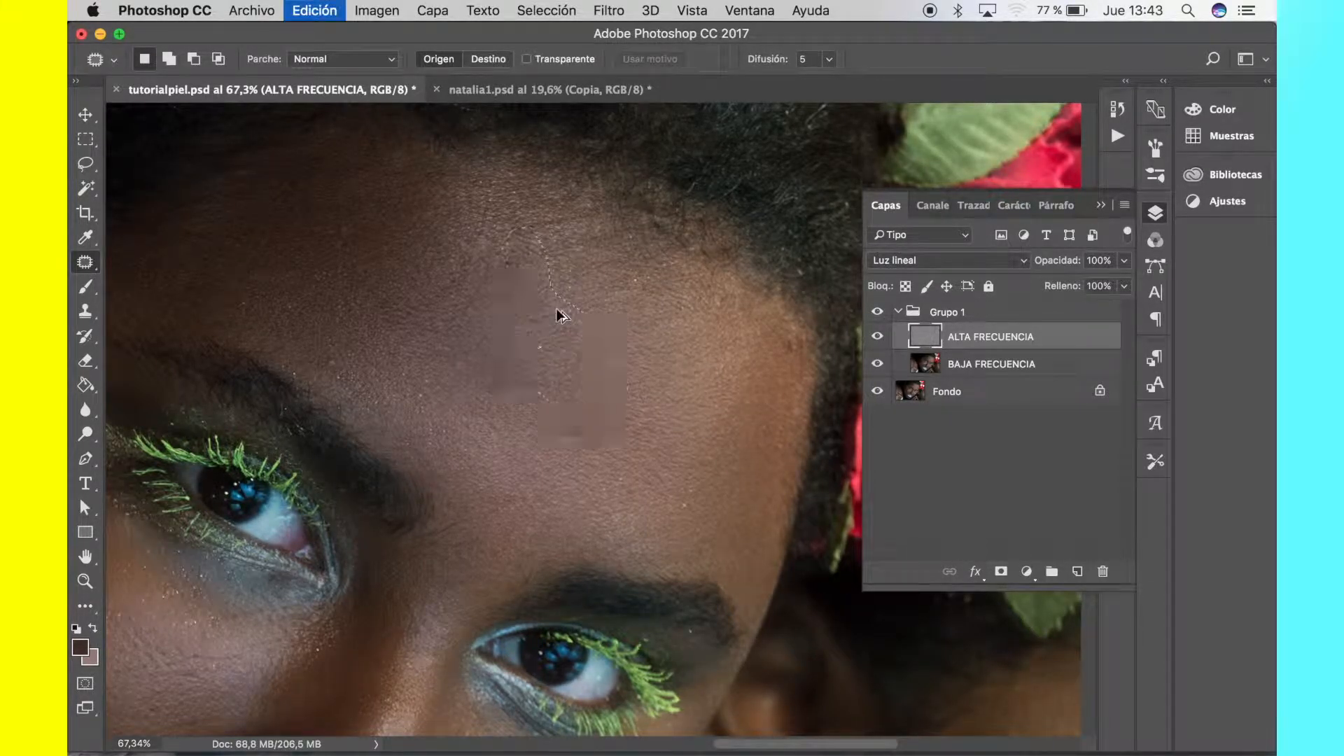
# Step: Undo the Patch tool edits on the forehead and under the eye, and clear the remaining under-eye selection
pyautogui.hotkey('ctrl', 'alt', 'z')
pyautogui.hotkey('ctrl', 'alt', 'z')
pyautogui.hotkey('ctrl', 'alt', 'z')
pyautogui.hotkey('ctrl', 'alt', 'z')
pyautogui.hotkey('ctrl', 'alt', 'z')
pyautogui.hotkey('ctrl', 'alt', 'z')
pyautogui.hotkey('ctrl', 'alt', 'z')
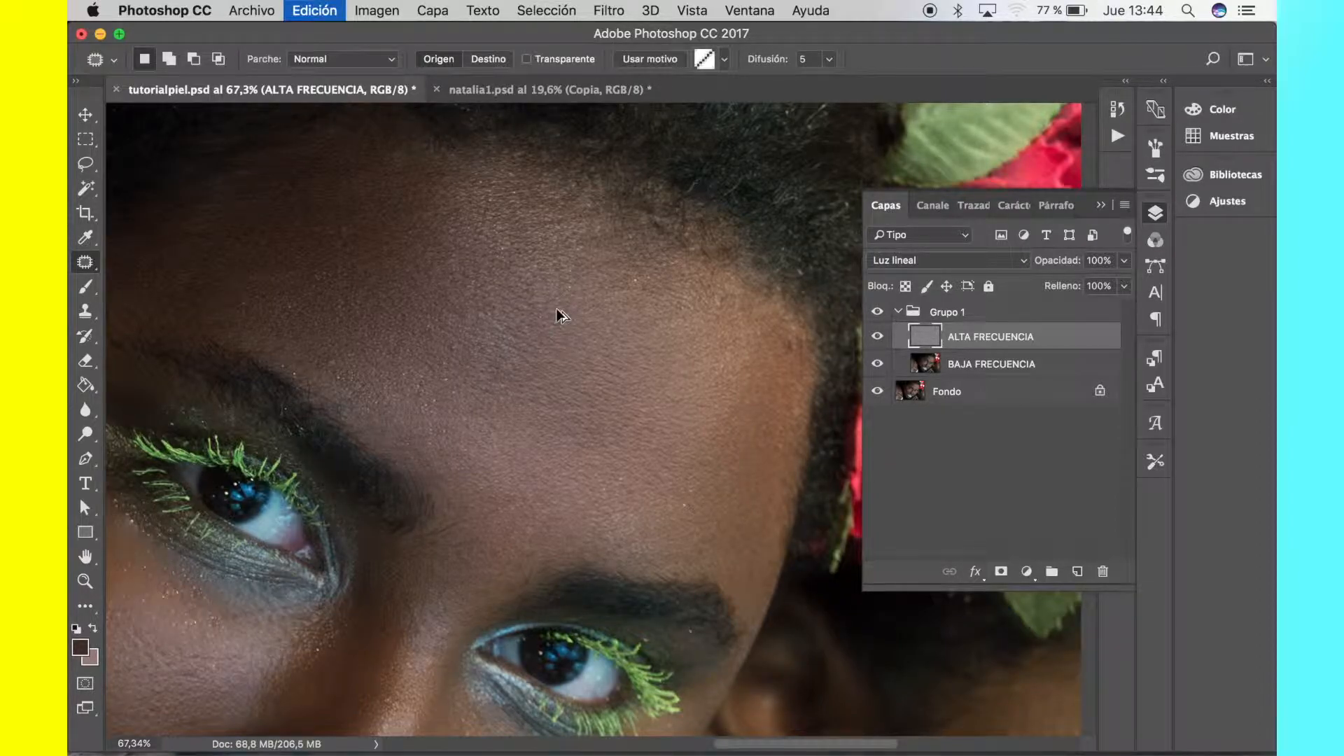
pyautogui.hotkey('ctrl', 'shift', 'z')
pyautogui.hotkey('ctrl', 'shift', 'z')
pyautogui.hotkey('ctrl', 'shift', 'z')
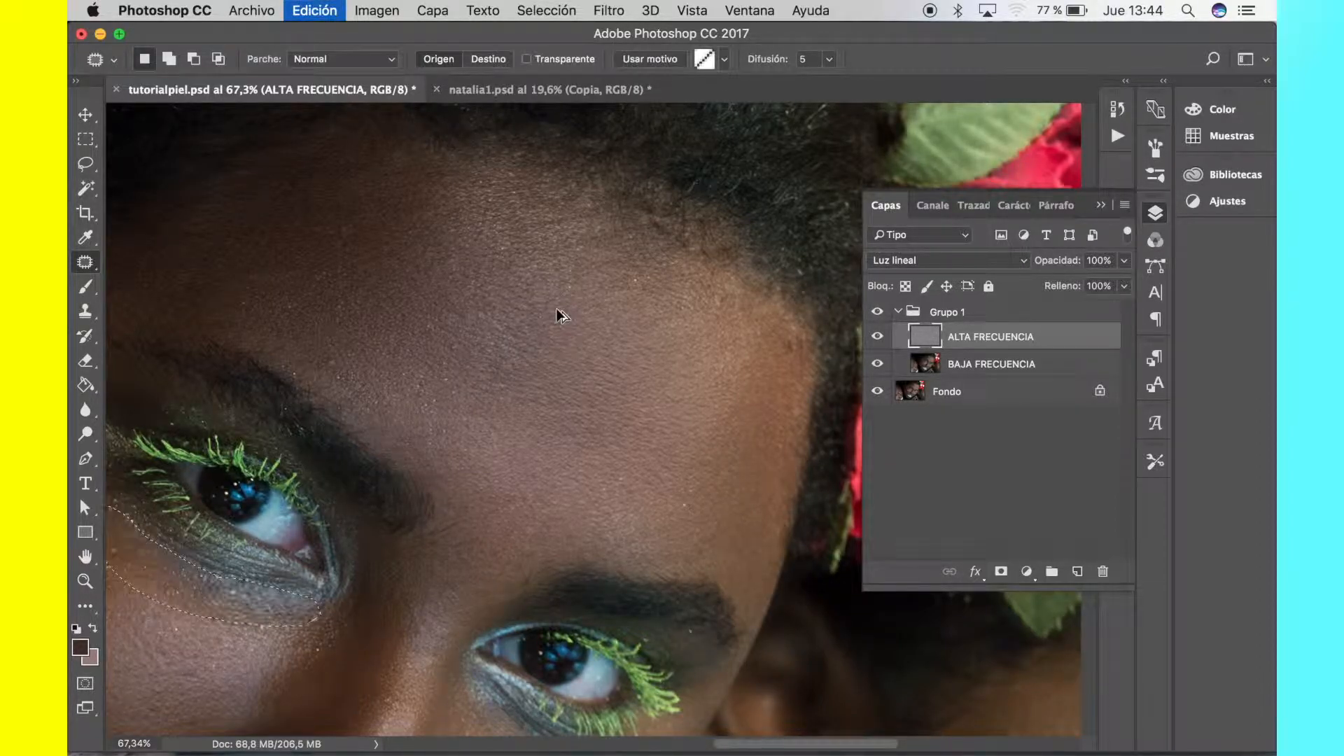
pyautogui.hotkey('ctrl', 'd')
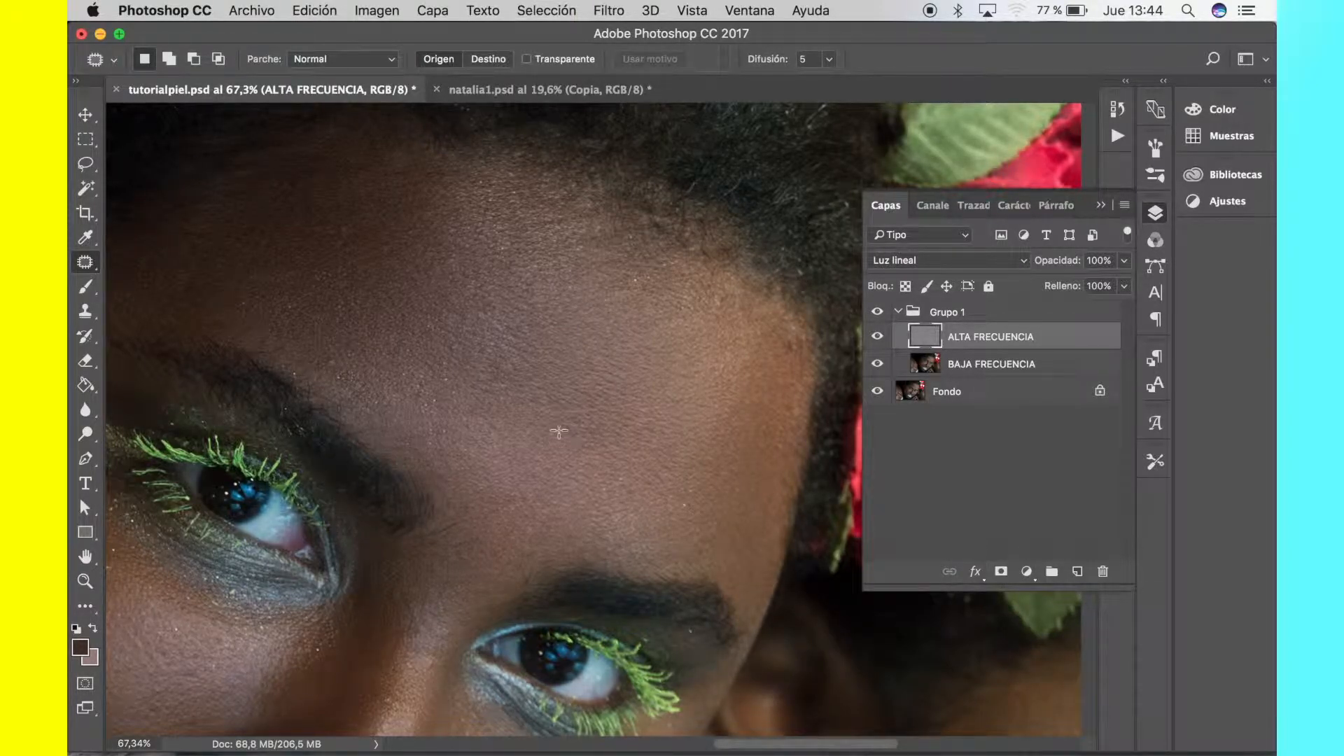
# Step: Switch to the Healing Brush tool and examine the glittery cheeks under both eyes for retouching
pyautogui.hscroll(-6, 558, 432)
pyautogui.scroll(-2, 558, 432)
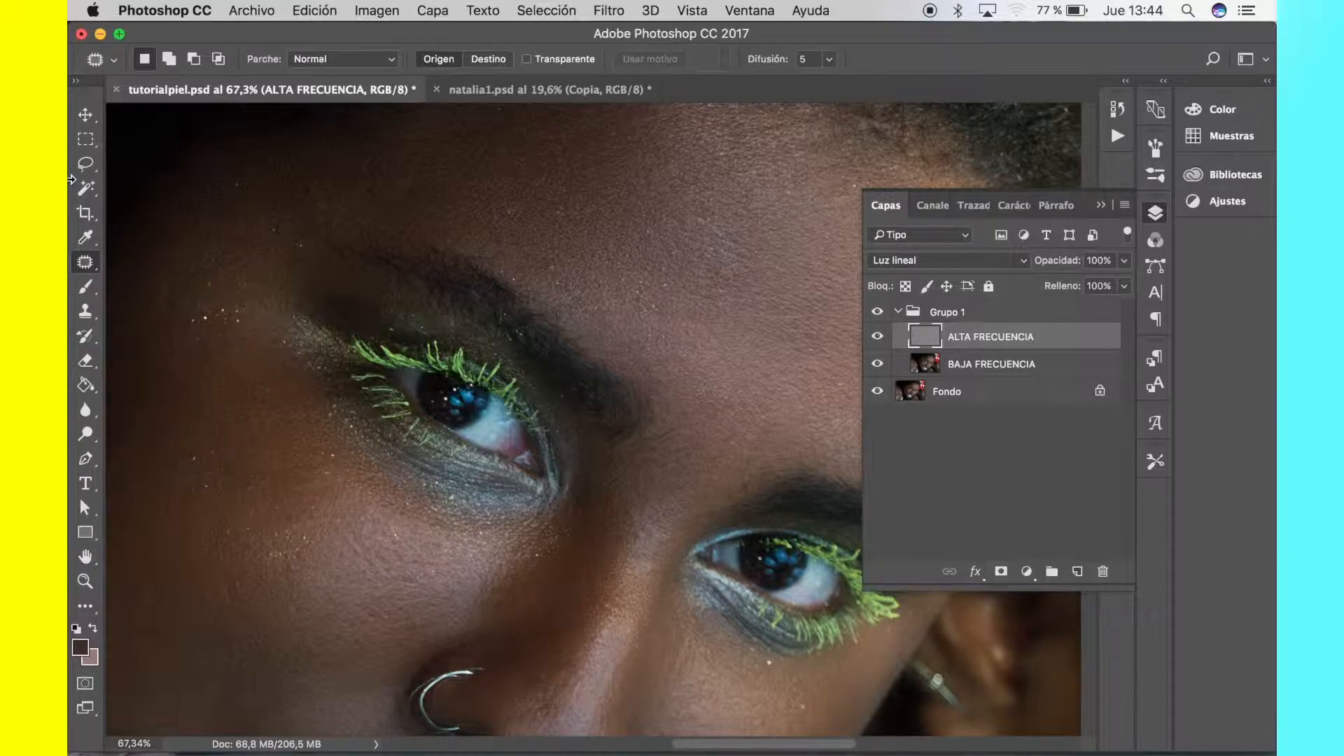
pyautogui.rightClick(83, 260)
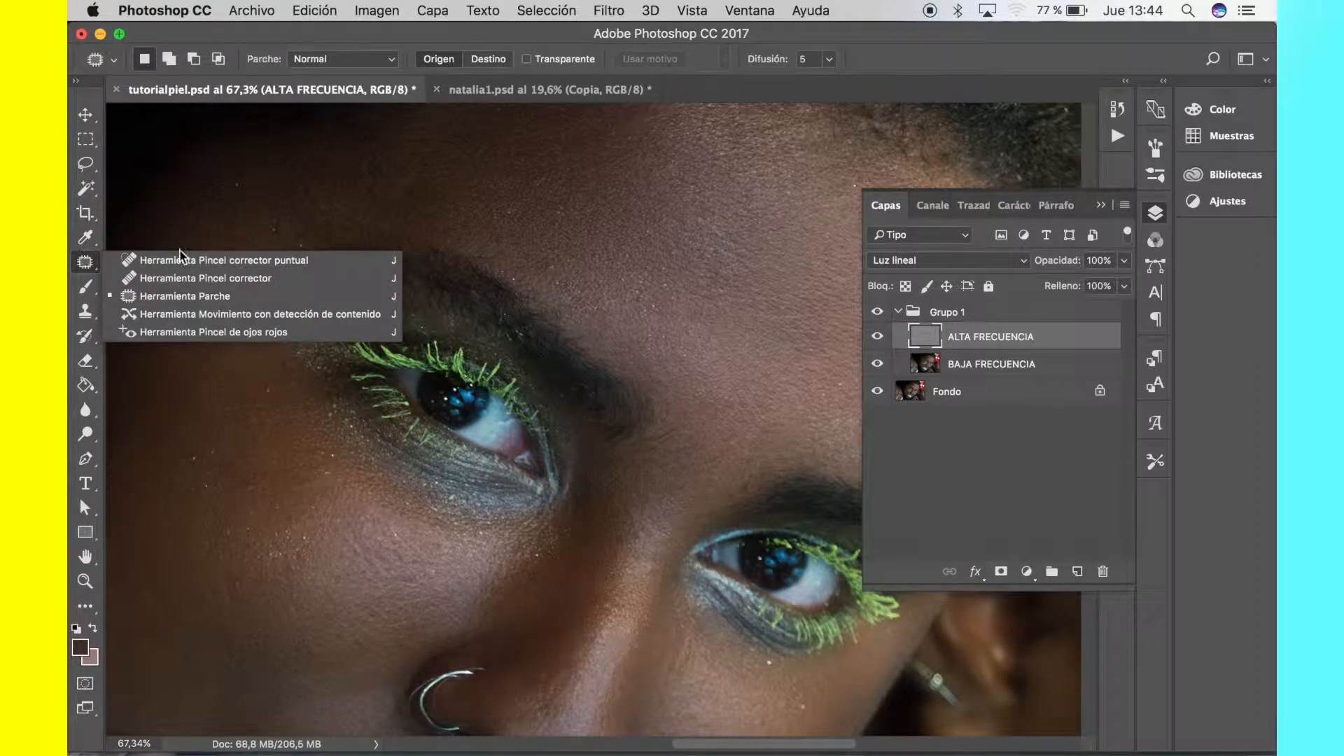
pyautogui.click(219, 279)
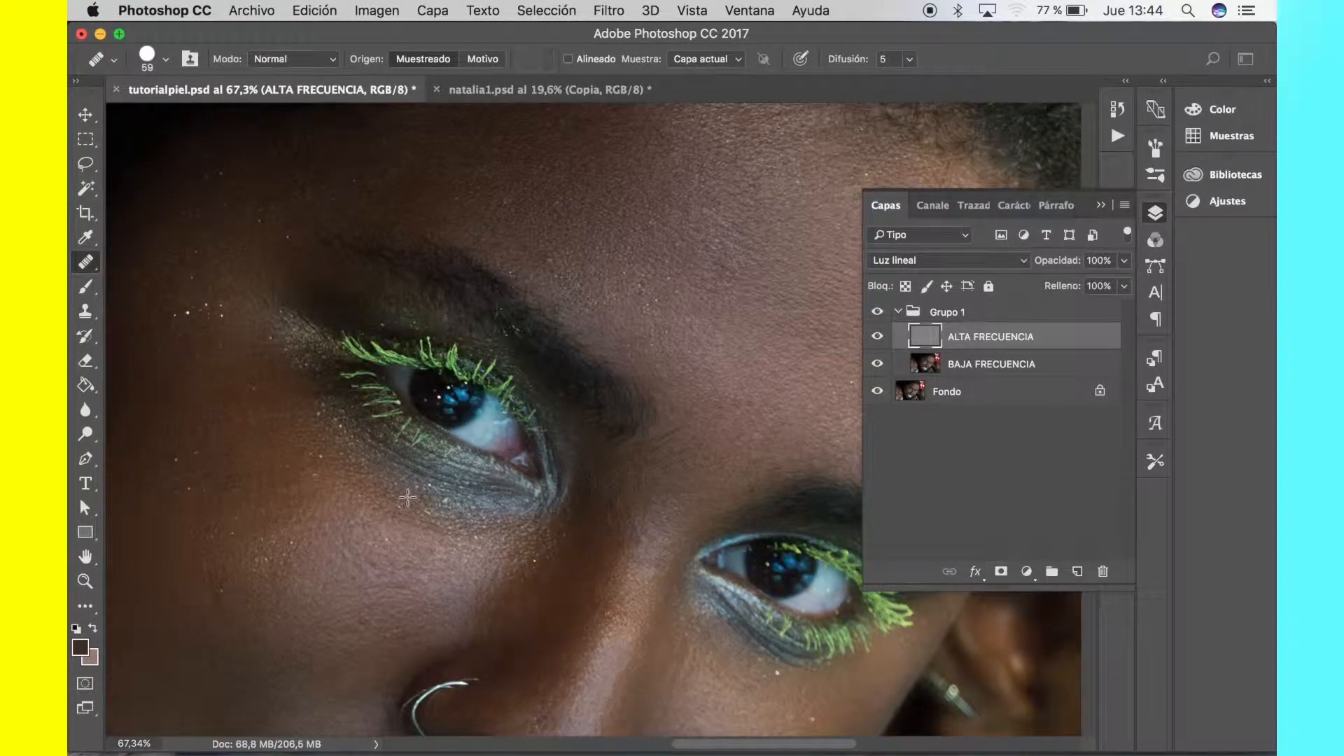
pyautogui.scroll(5, 408, 497)
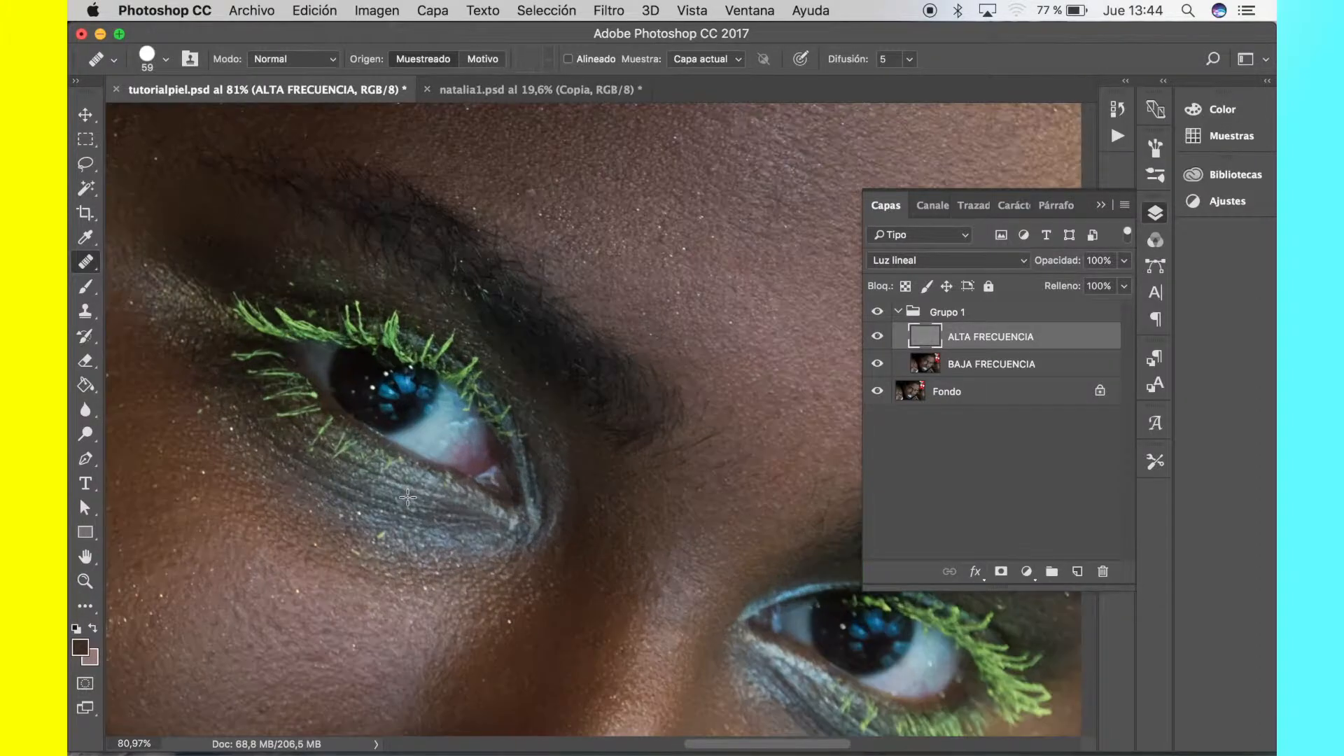
pyautogui.scroll(-3, 408, 497)
pyautogui.hscroll(-3, 407, 497)
pyautogui.scroll(-3, 407, 497)
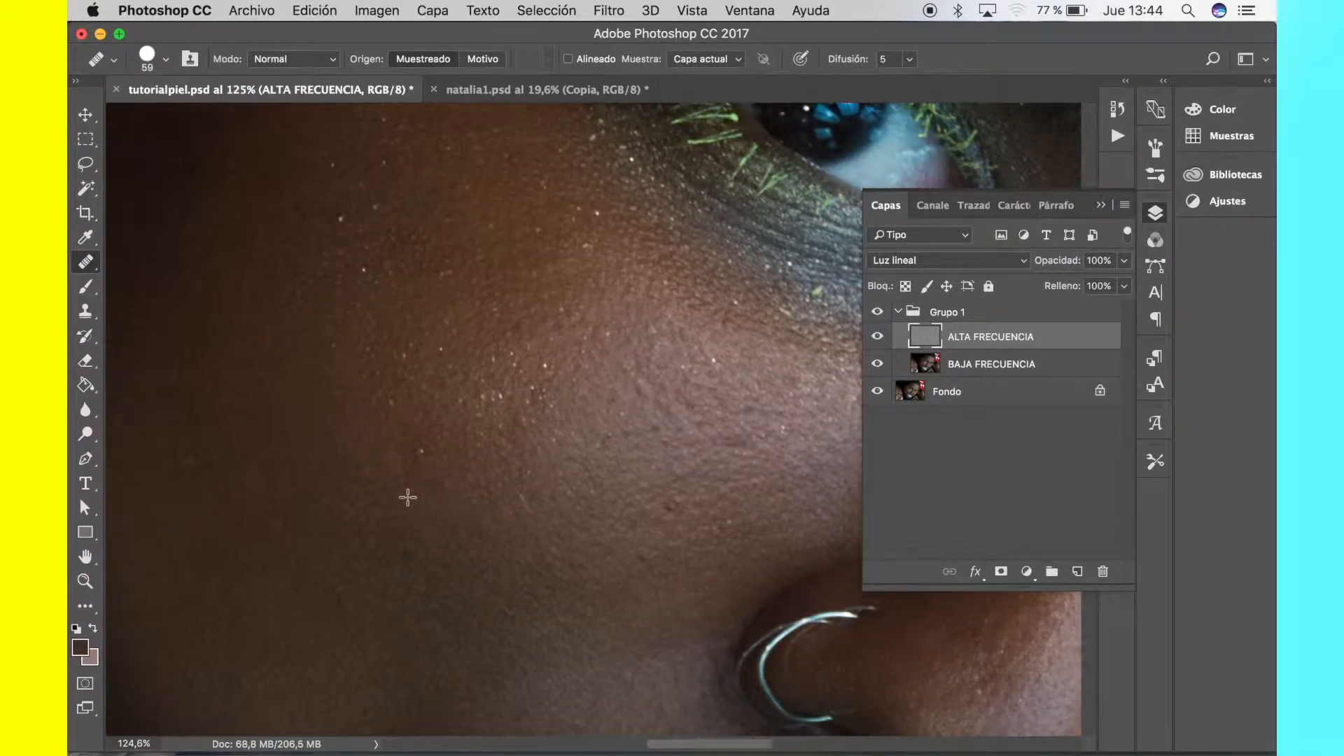
pyautogui.hscroll(5, 407, 497)
pyautogui.hscroll(5, 407, 497)
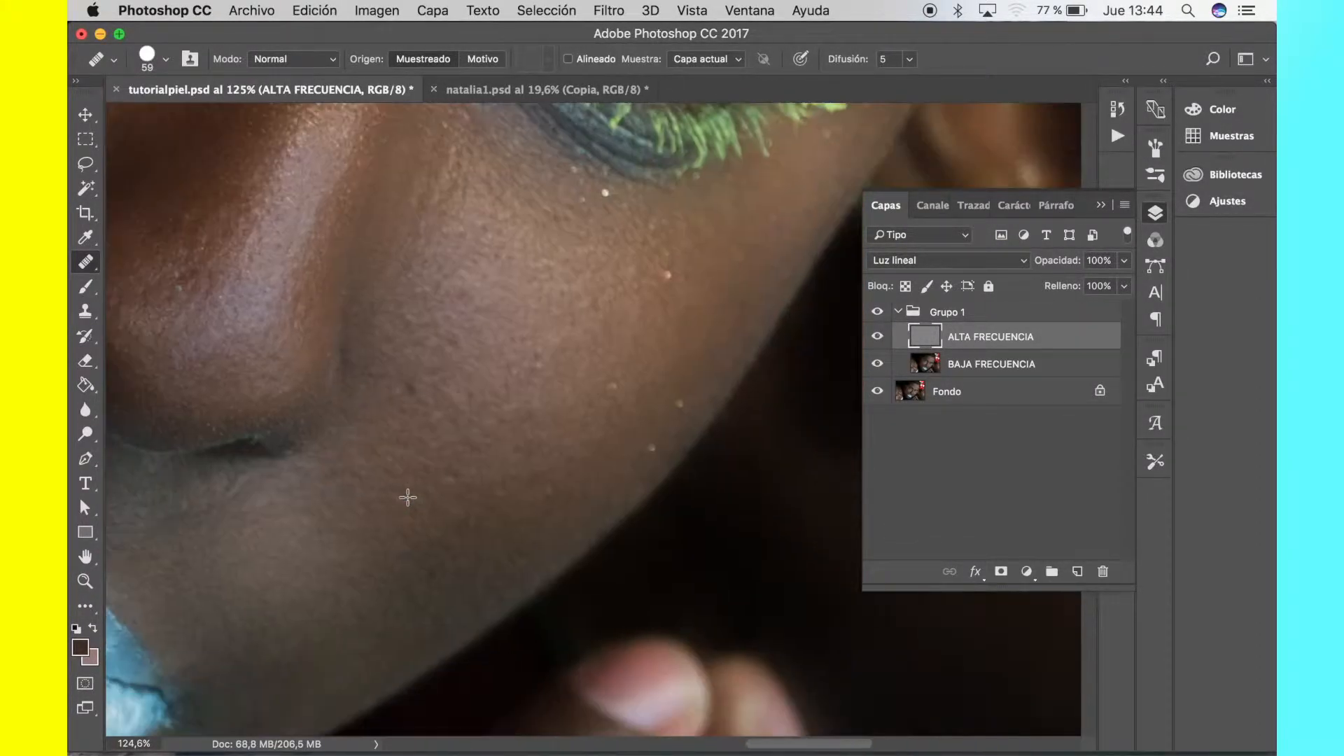
pyautogui.scroll(3, 408, 497)
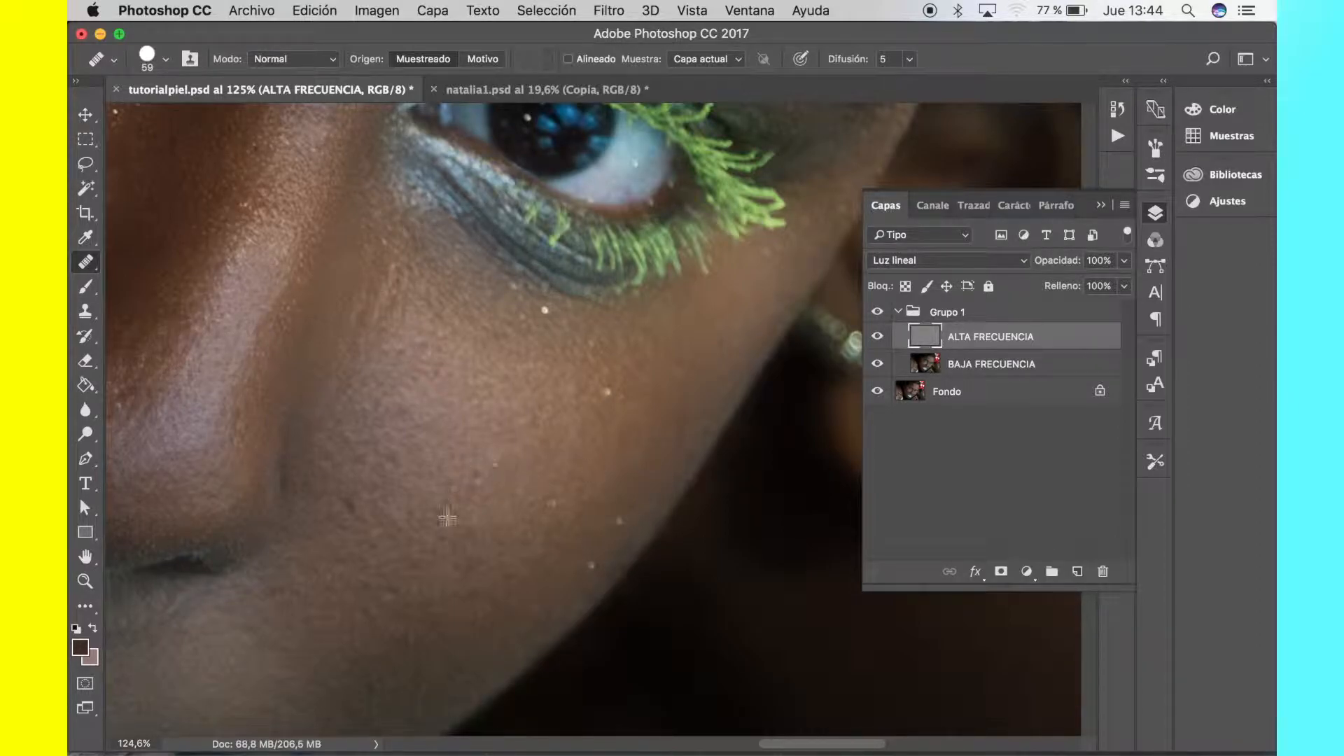
# Step: Try healing the inner lower lid of the eye nearest the flowers with sampled cheek texture, and undo the strokes
pyautogui.keyDown('alt'); pyautogui.click(574, 491); pyautogui.keyUp('alt')
pyautogui.moveTo(417, 223); pyautogui.dragTo(434, 240)
pyautogui.moveTo(426, 253)
pyautogui.mouseDown()
pyautogui.moveTo(405, 211)
pyautogui.moveTo(431, 210)
pyautogui.moveTo(523, 284)
pyautogui.moveTo(479, 298)
pyautogui.moveTo(461, 282)
pyautogui.moveTo(605, 296)
pyautogui.moveTo(521, 287)
pyautogui.moveTo(529, 266)
pyautogui.moveTo(482, 263)
pyautogui.moveTo(494, 252)
pyautogui.moveTo(492, 277)
pyautogui.moveTo(409, 170)
pyautogui.mouseUp()
pyautogui.scroll(-5, 639, 445)
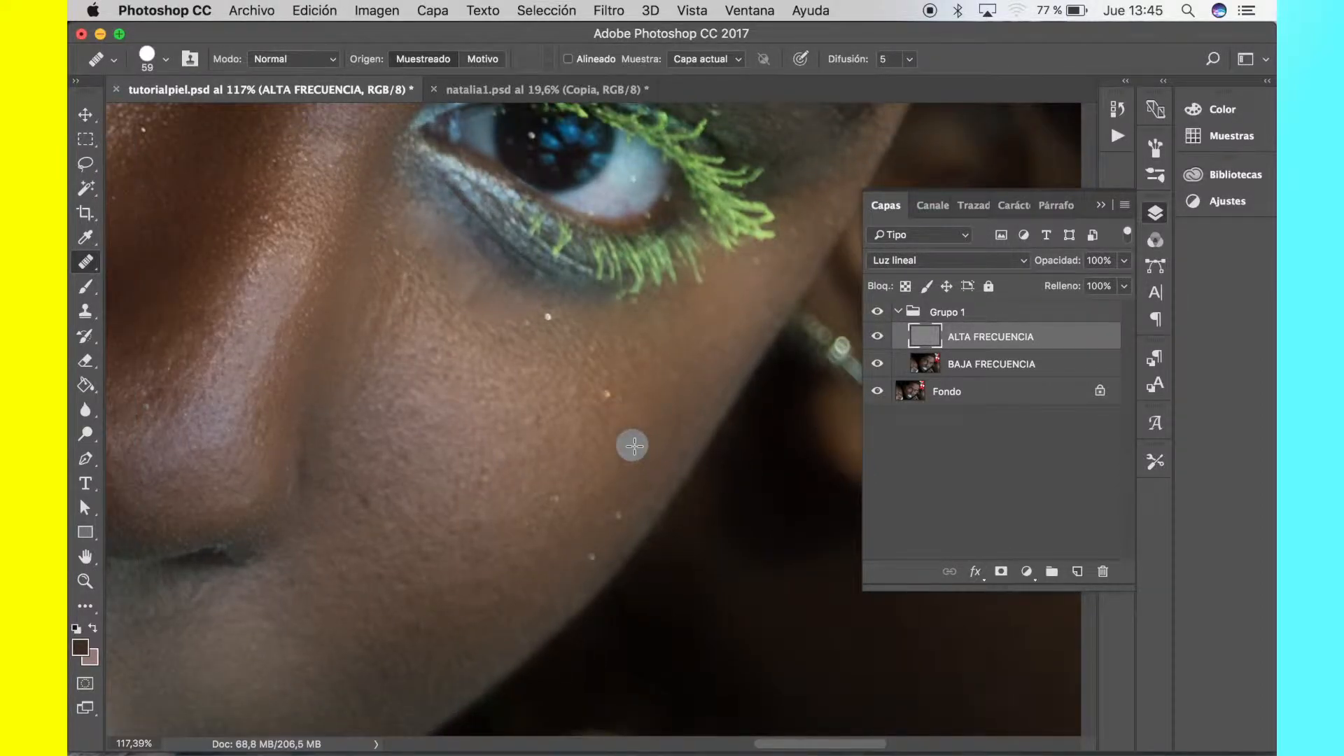
pyautogui.scroll(2, 635, 446)
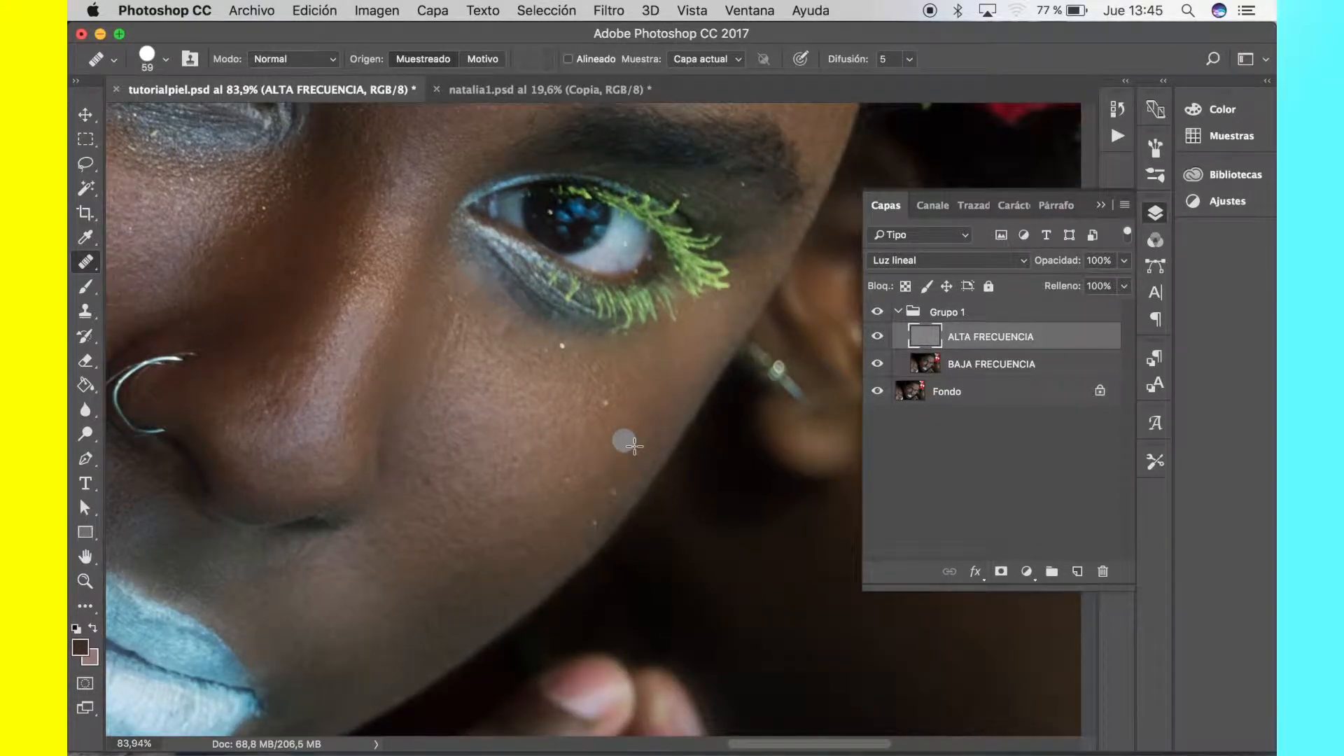
pyautogui.scroll(5, 635, 446)
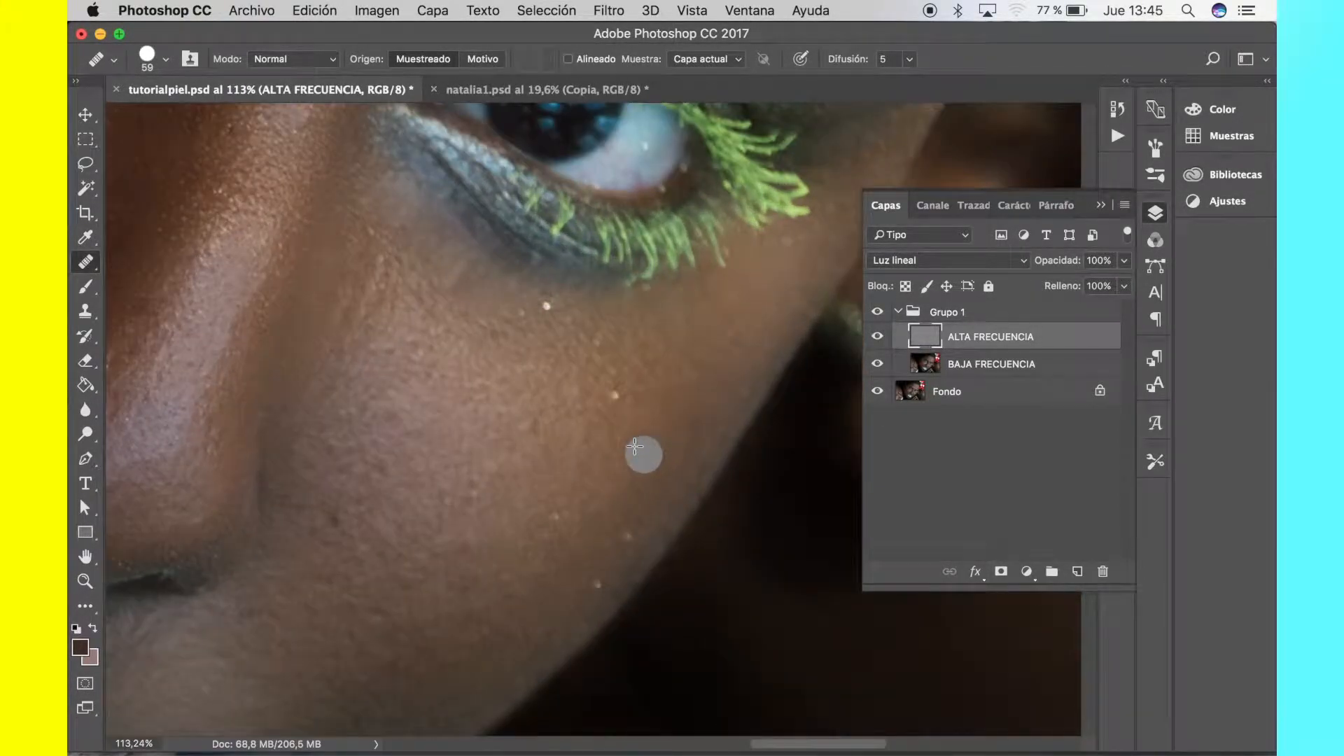
pyautogui.scroll(2, 634, 446)
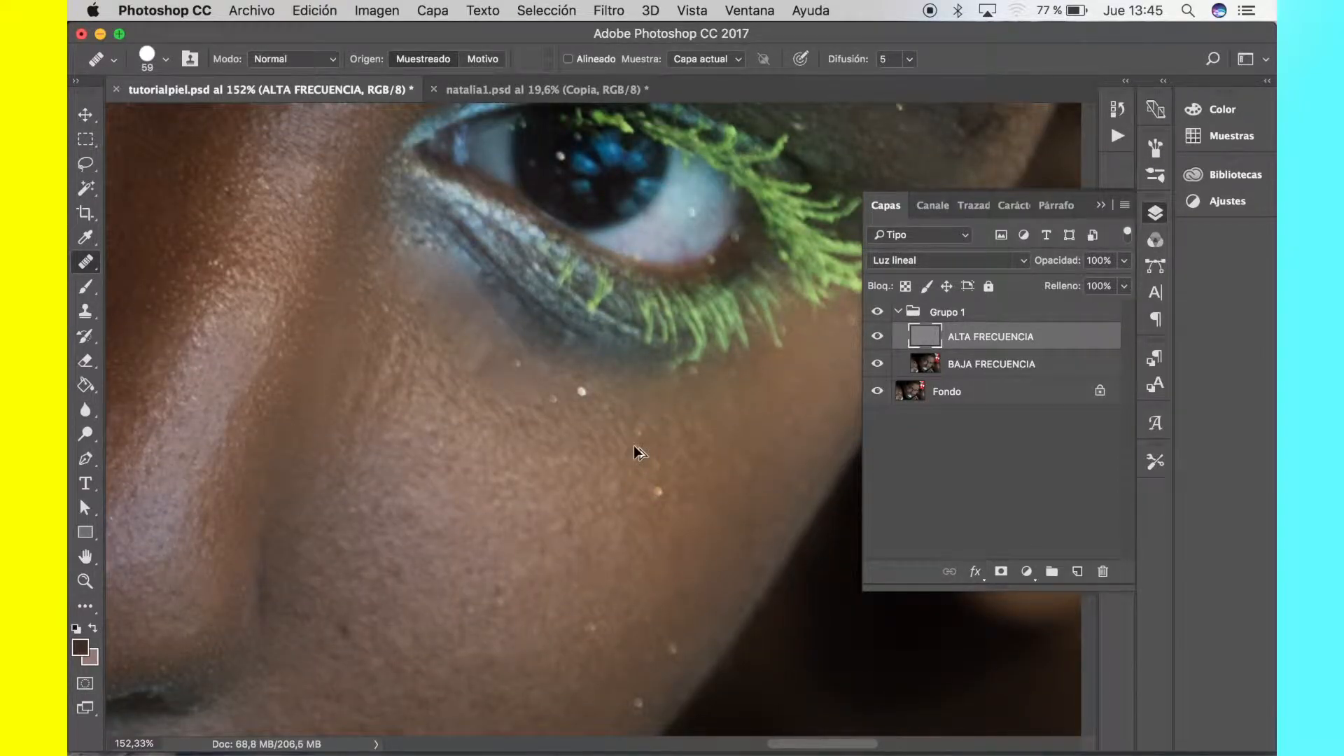
pyautogui.press('super+alt+z')
pyautogui.press('super+alt+z')
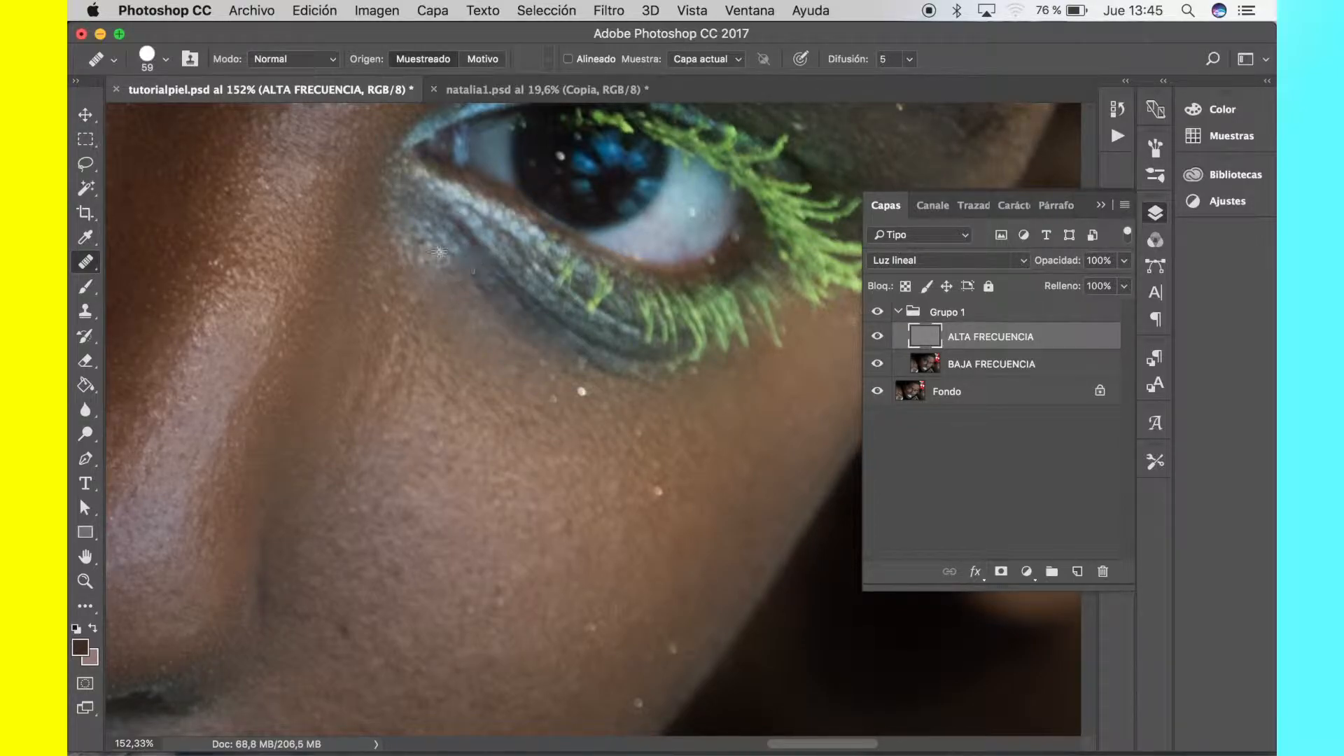
# Step: Heal the creased makeup along the inner lower lid of the eye nearest the flowers, resampling texture partway
pyautogui.moveTo(447, 254); pyautogui.dragTo(444, 253)
pyautogui.click(412, 256)
pyautogui.click(427, 245)
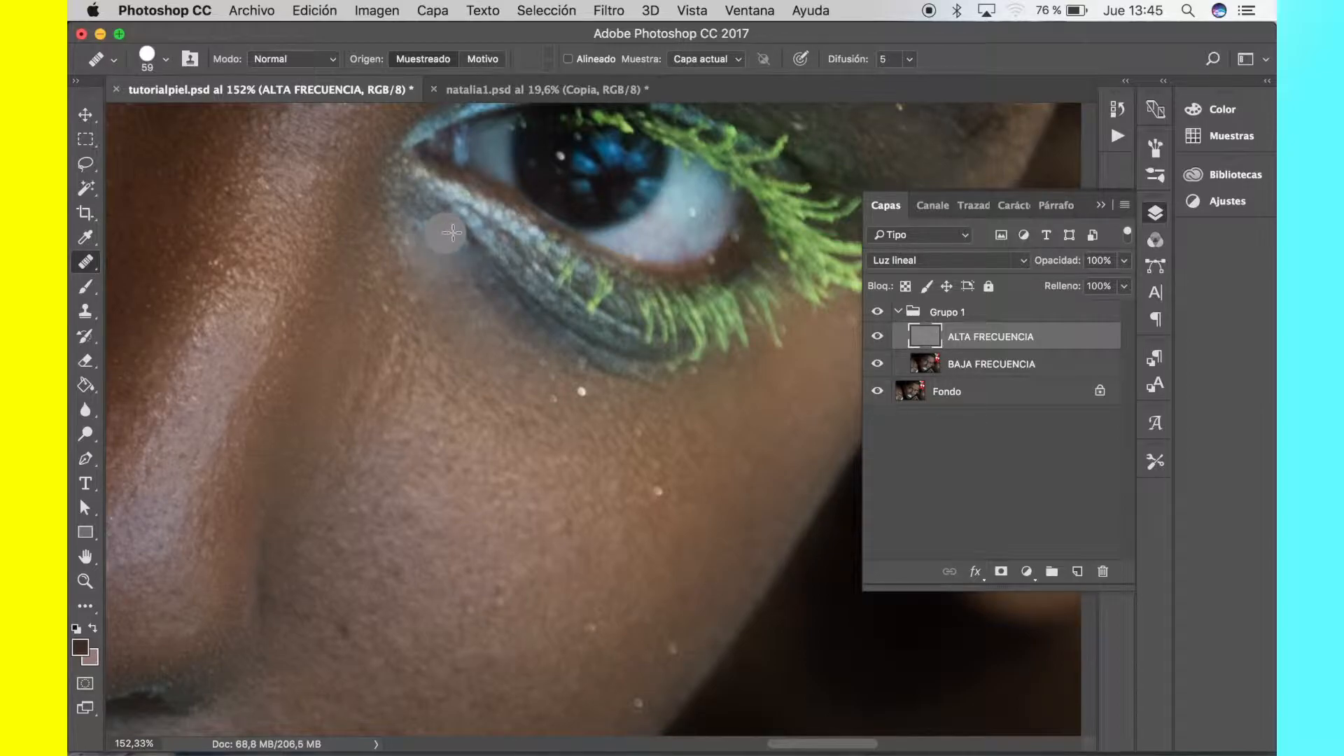
pyautogui.keyDown('alt'); pyautogui.click(516, 278); pyautogui.keyUp('alt')
pyautogui.click(500, 264)
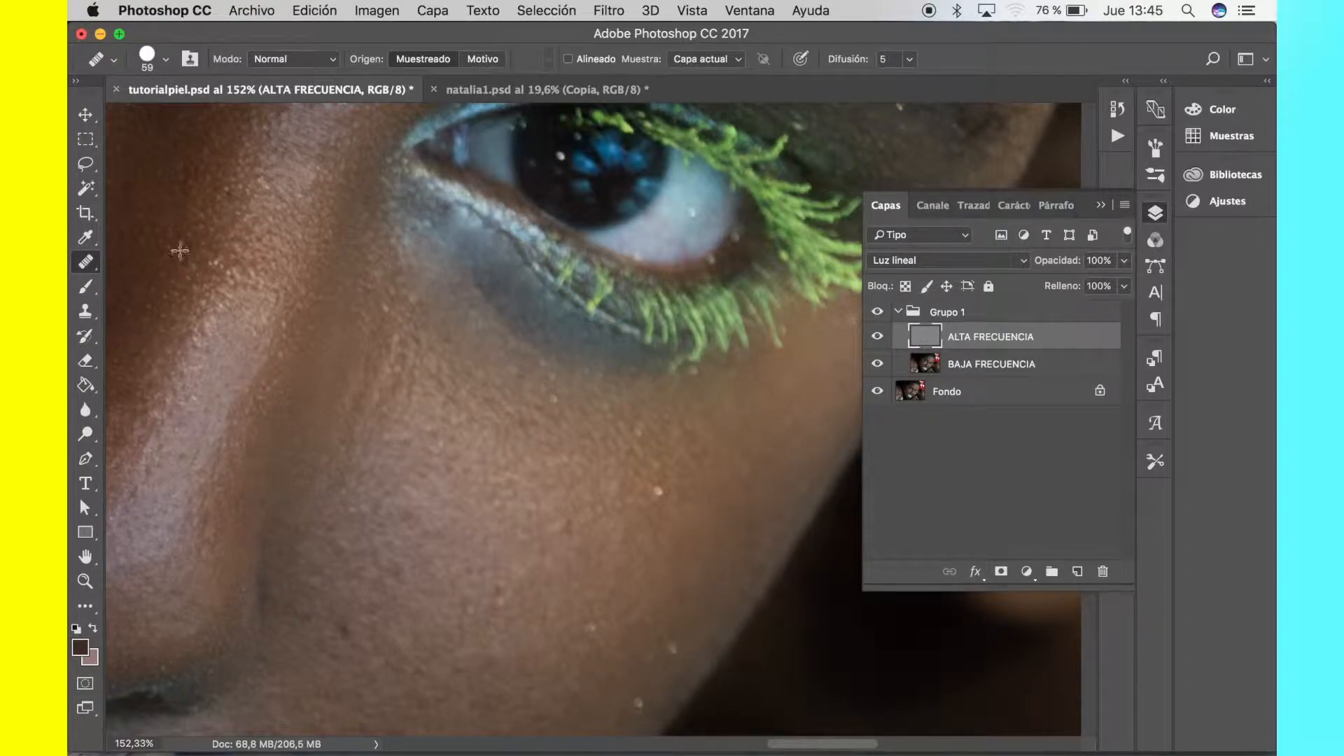
# Step: With the Patch tool, outline the long strip beneath the lower lid and replace it with cheek texture
pyautogui.rightClick(81, 263)
pyautogui.click(182, 297)
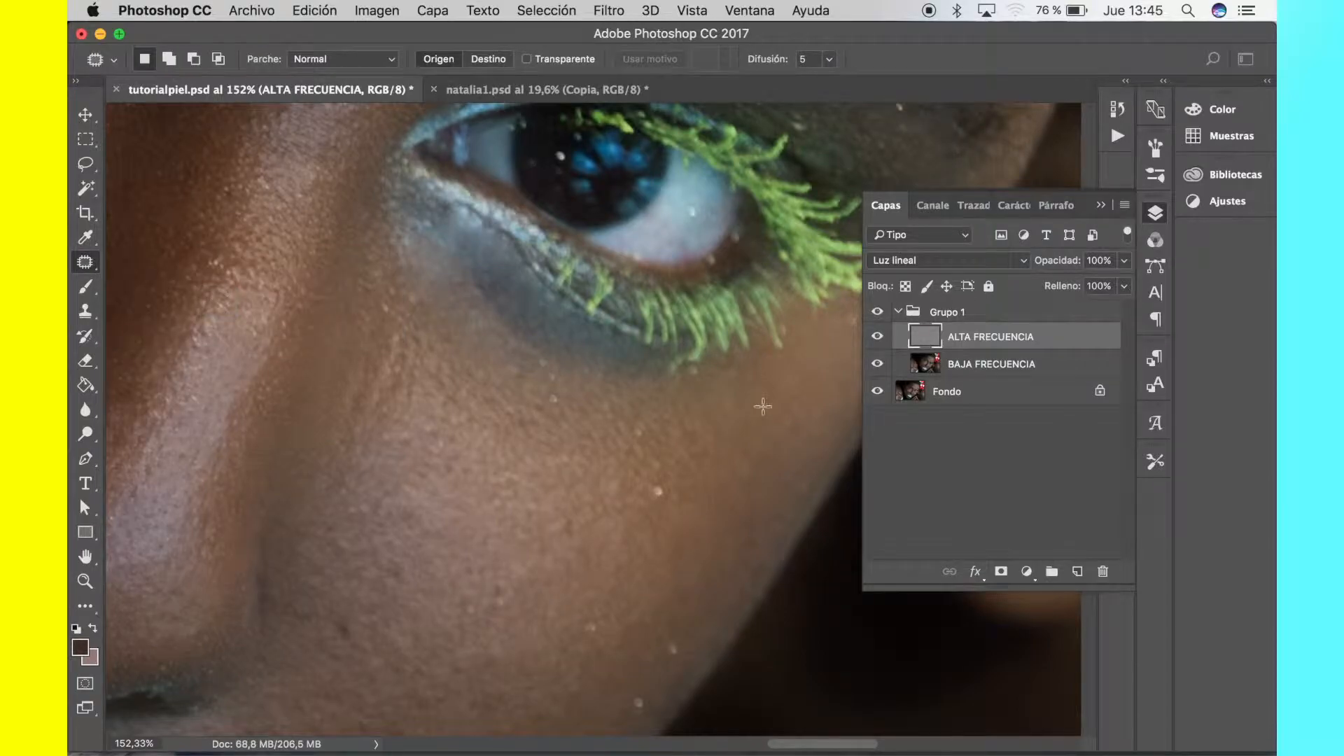
pyautogui.moveTo(632, 362)
pyautogui.mouseDown()
pyautogui.moveTo(563, 345)
pyautogui.moveTo(445, 227)
pyautogui.moveTo(454, 242)
pyautogui.mouseUp()
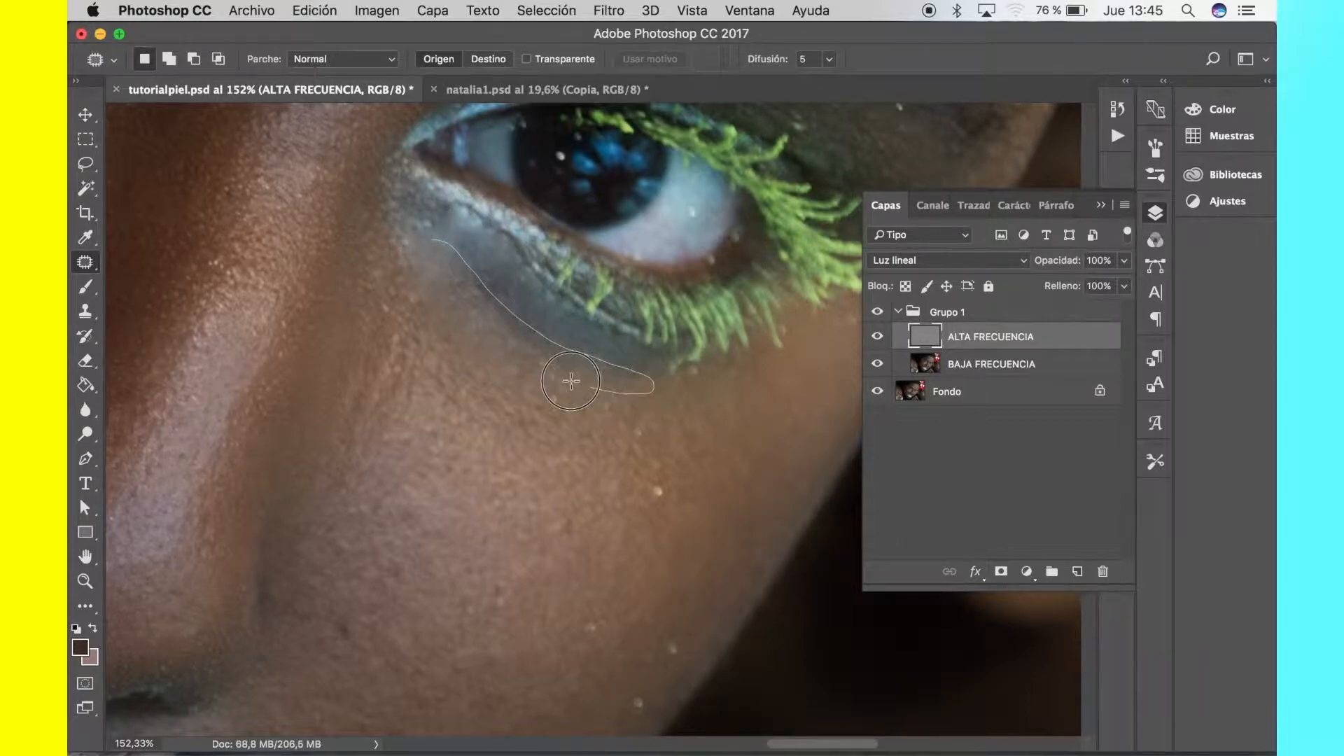
pyautogui.moveTo(437, 239); pyautogui.dragTo(437, 239)
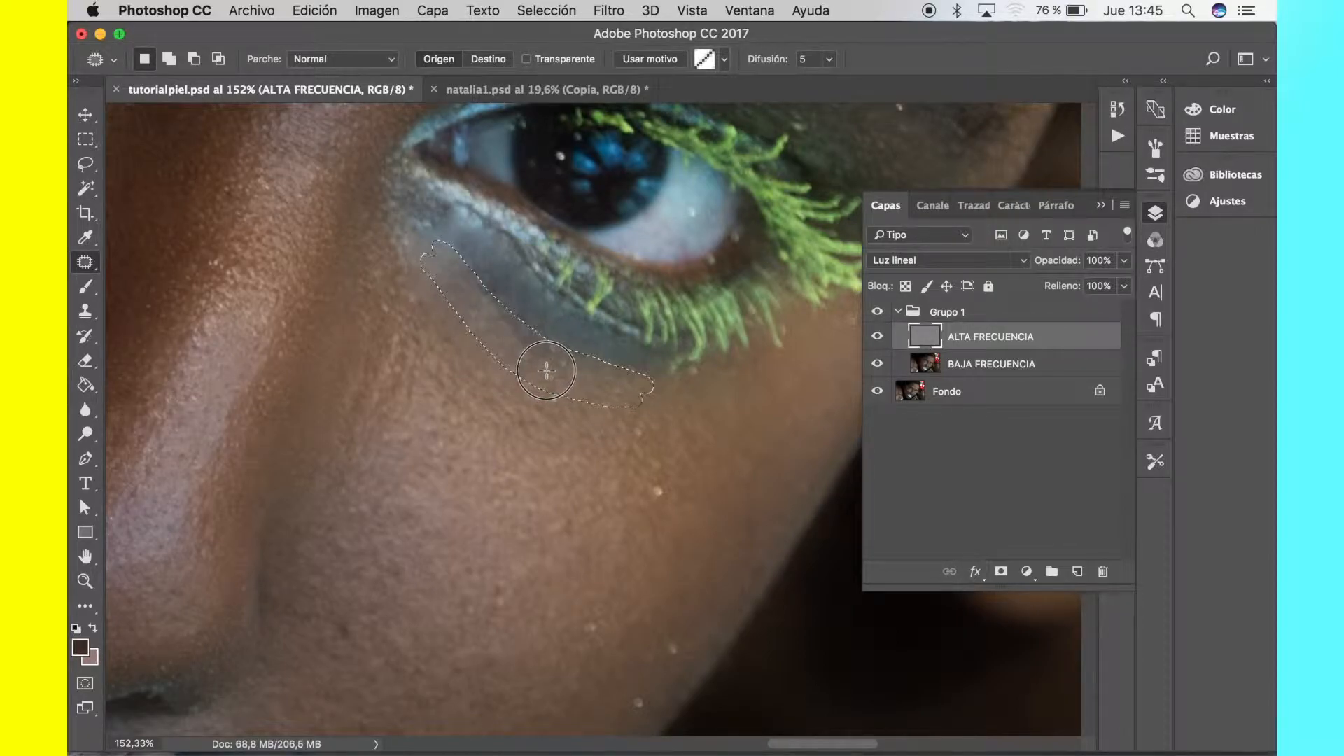
pyautogui.moveTo(472, 383); pyautogui.dragTo(545, 348)
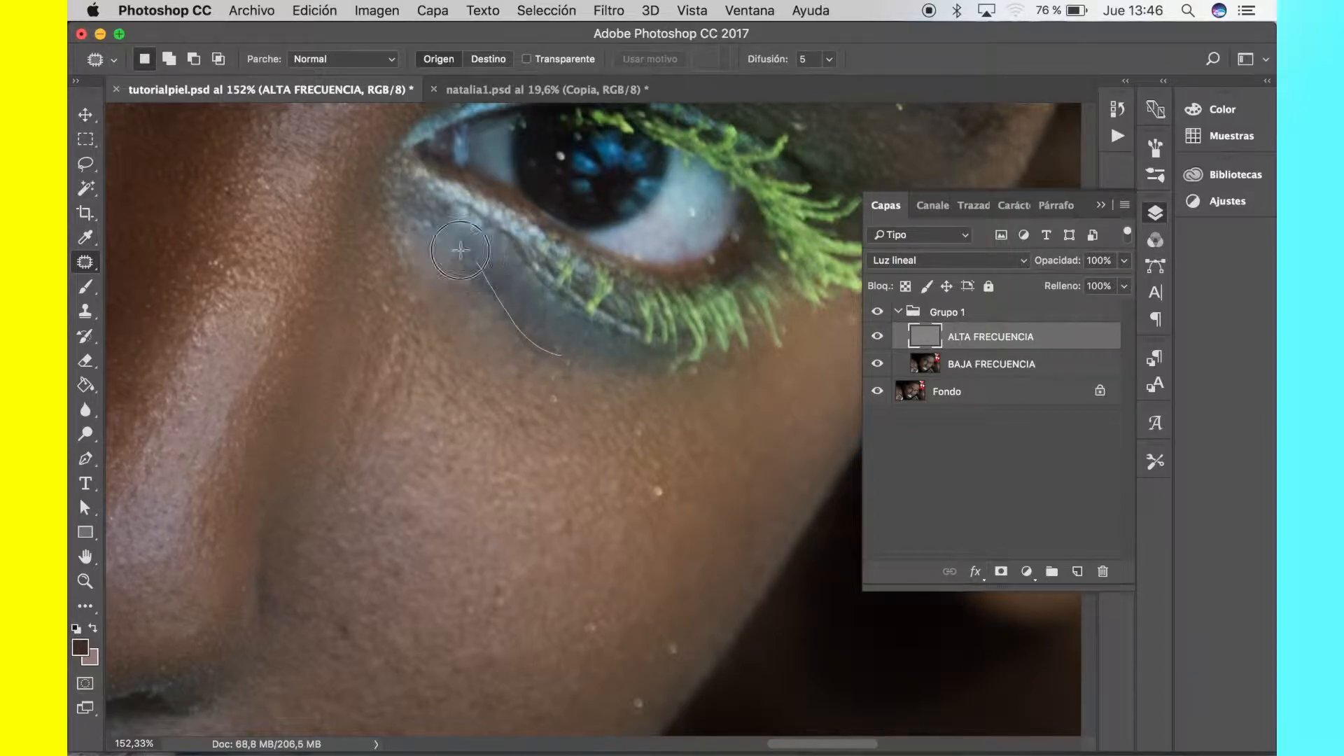
# Step: Patch two overlapping areas between the inner eye corner and the middle of the under-eye with nearby skin texture
pyautogui.moveTo(561, 363); pyautogui.dragTo(561, 363)
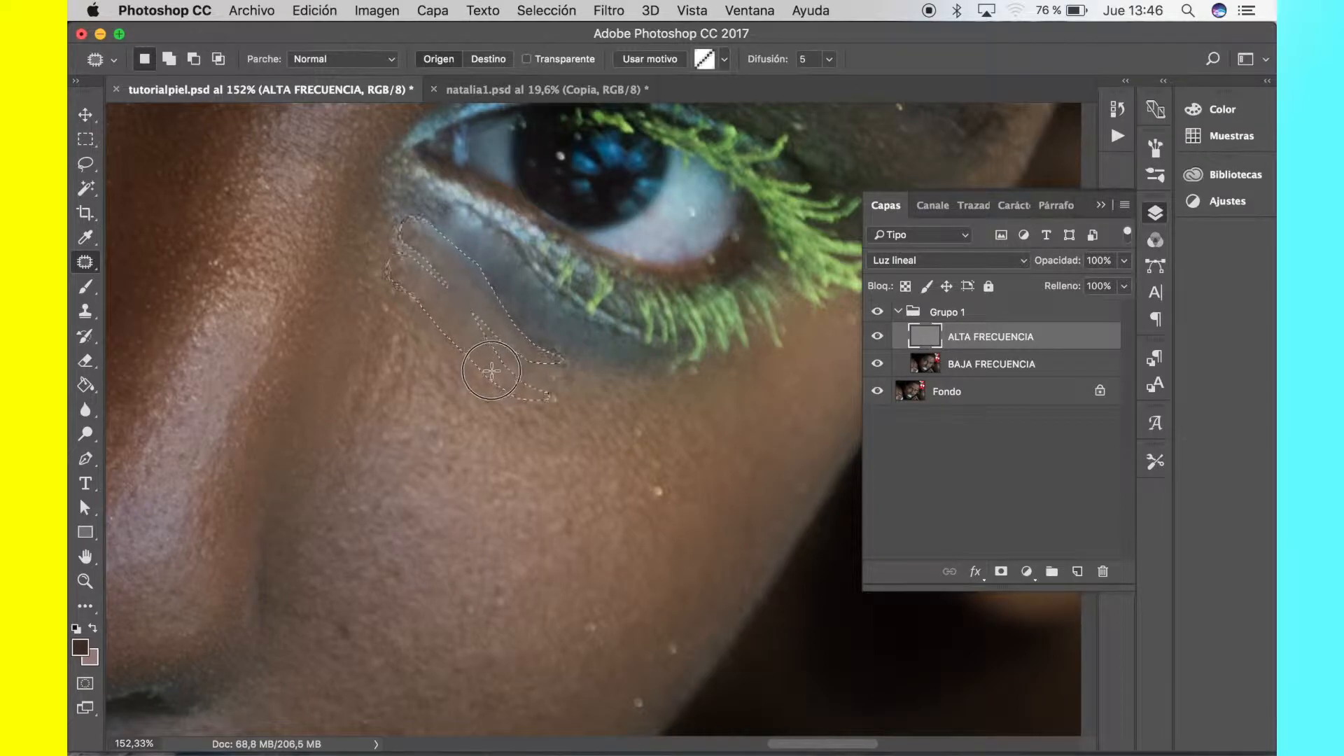
pyautogui.moveTo(488, 398); pyautogui.dragTo(483, 236)
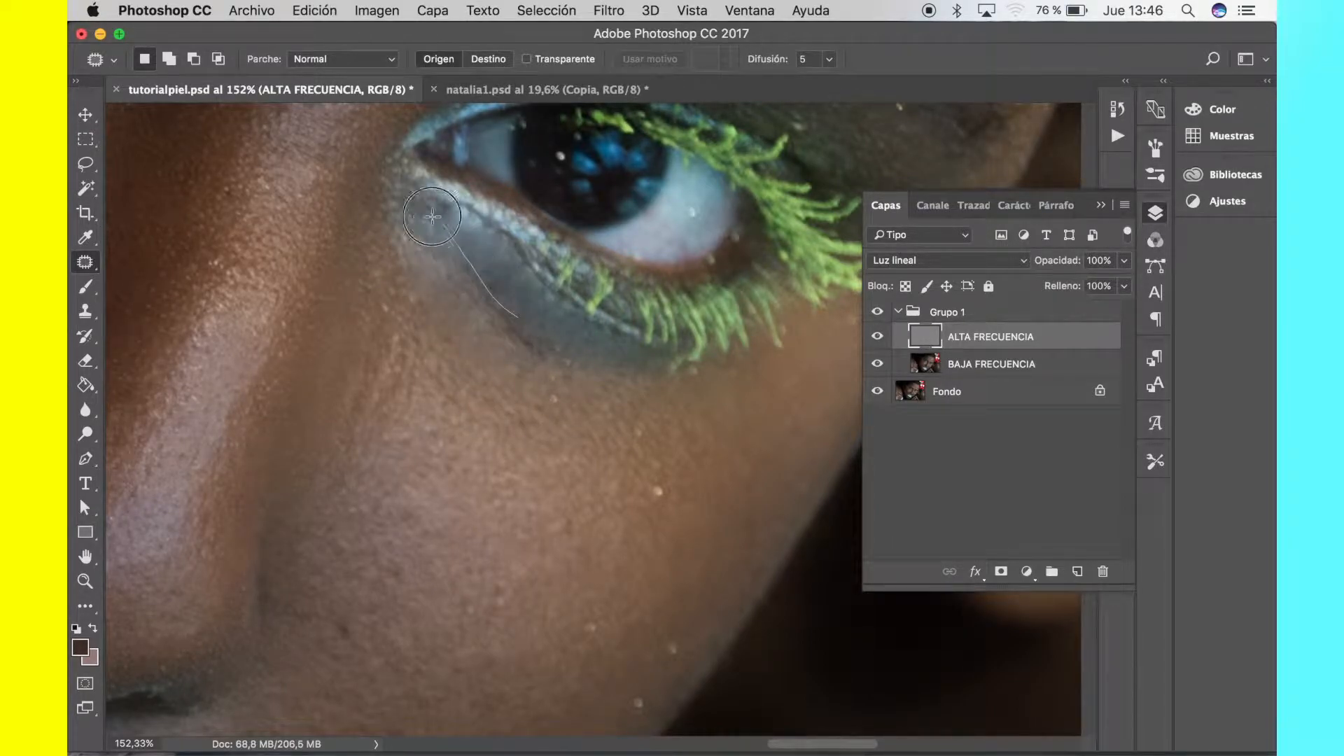
pyautogui.moveTo(501, 300); pyautogui.dragTo(491, 306)
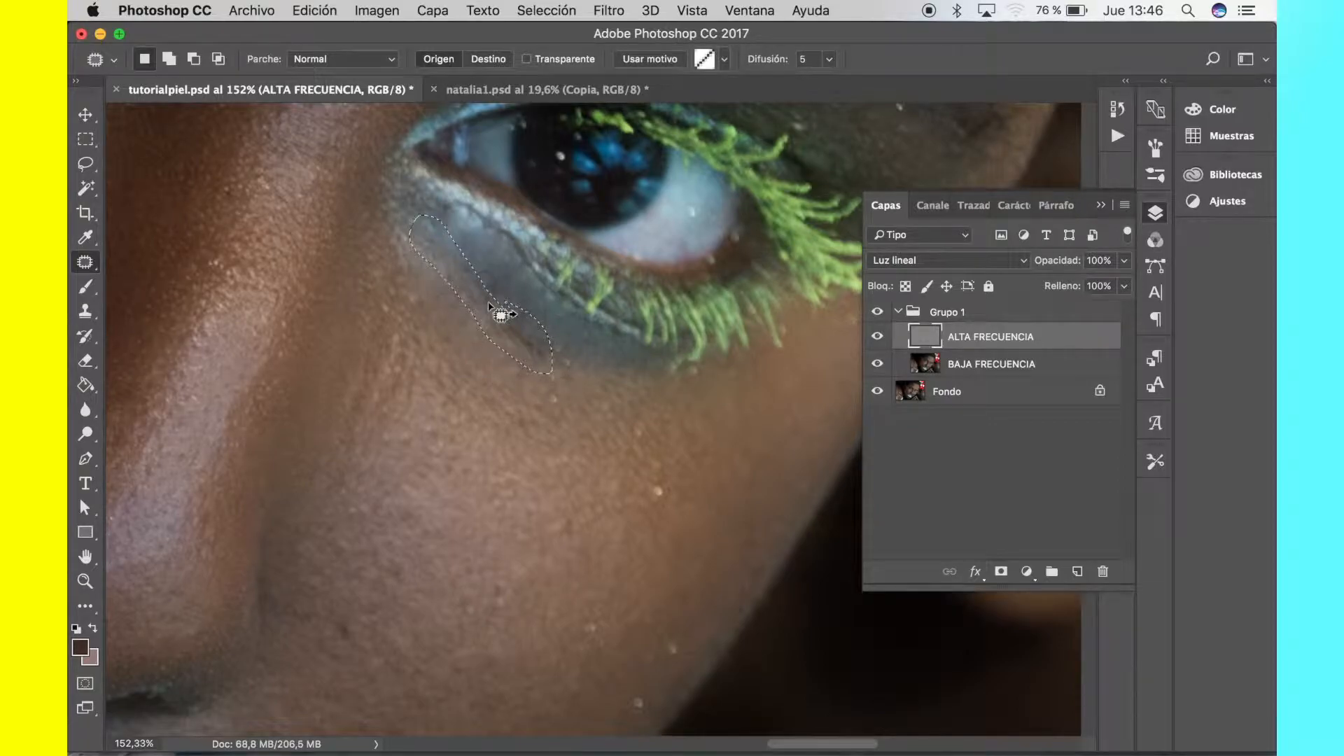
pyautogui.moveTo(462, 368); pyautogui.dragTo(583, 327)
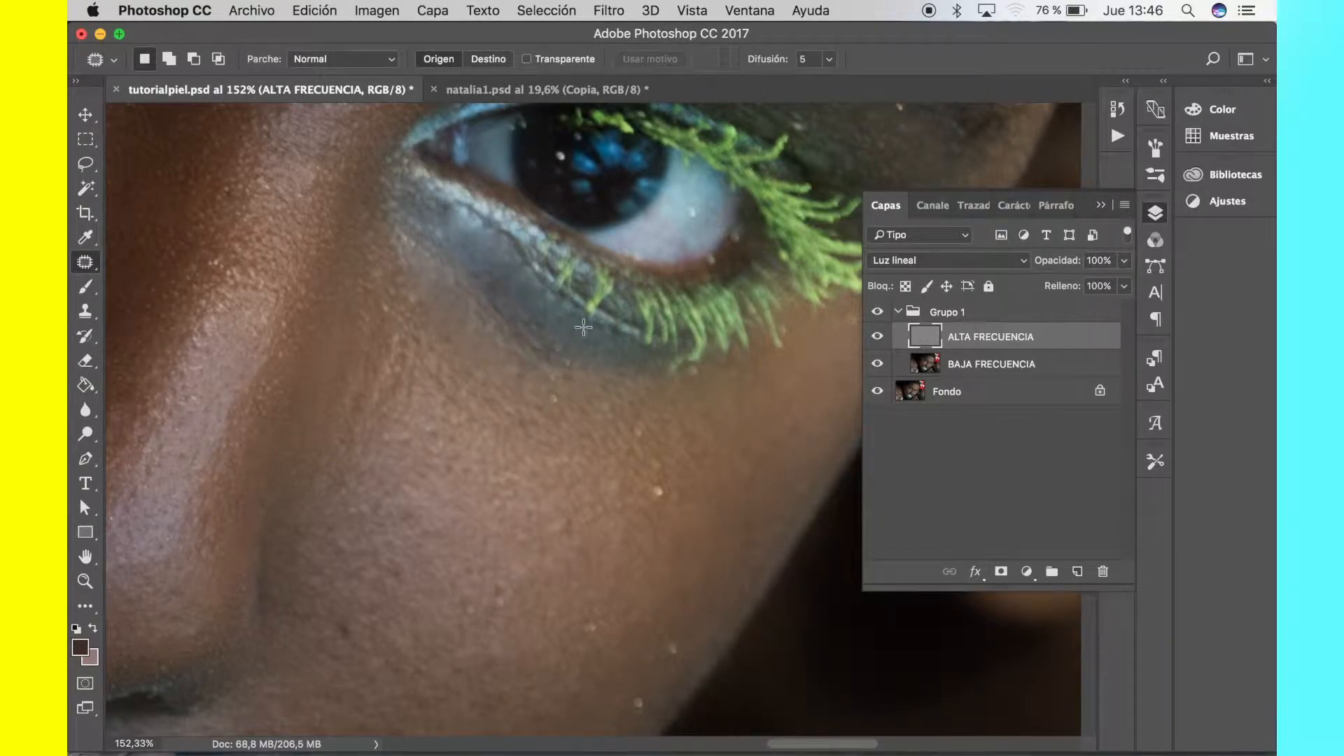
# Step: Patch the skin beside the nose, just below the inner eye corner, with texture from the cheek and deselect
pyautogui.scroll(-3, 561, 451)
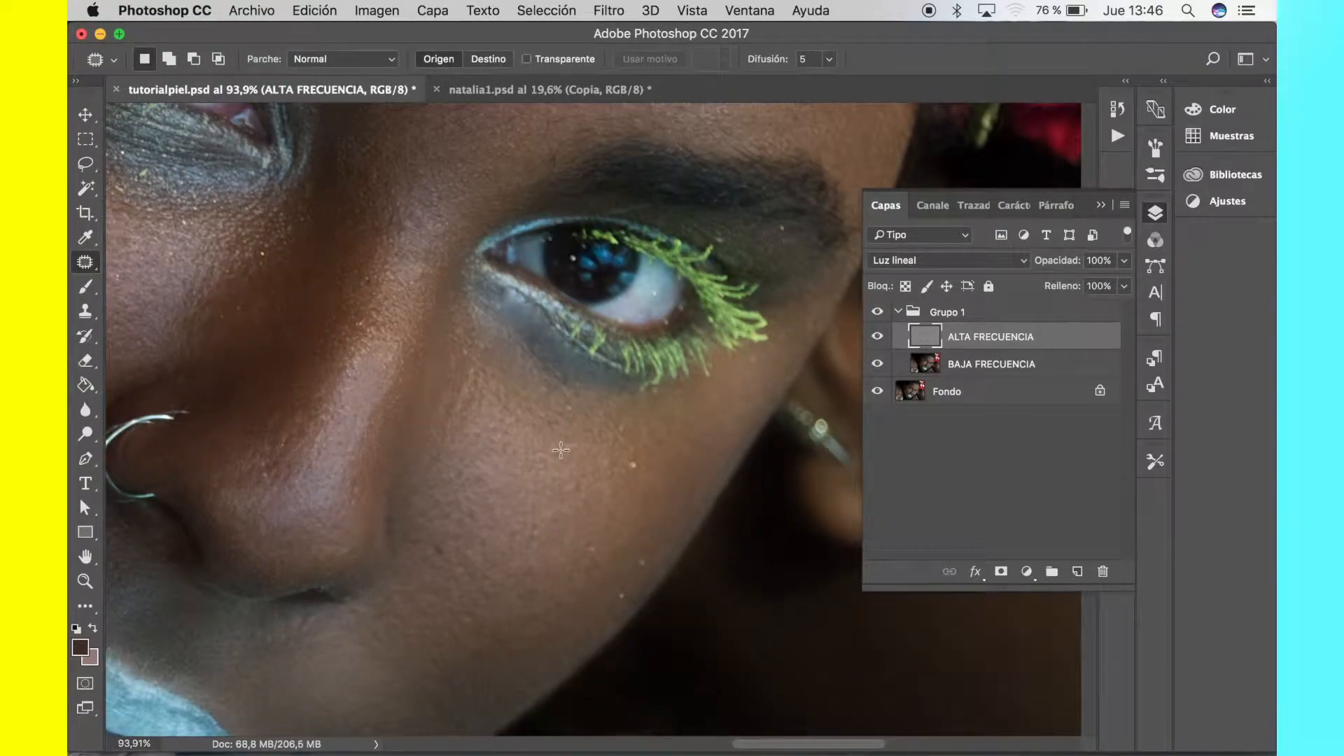
pyautogui.scroll(-3, 561, 451)
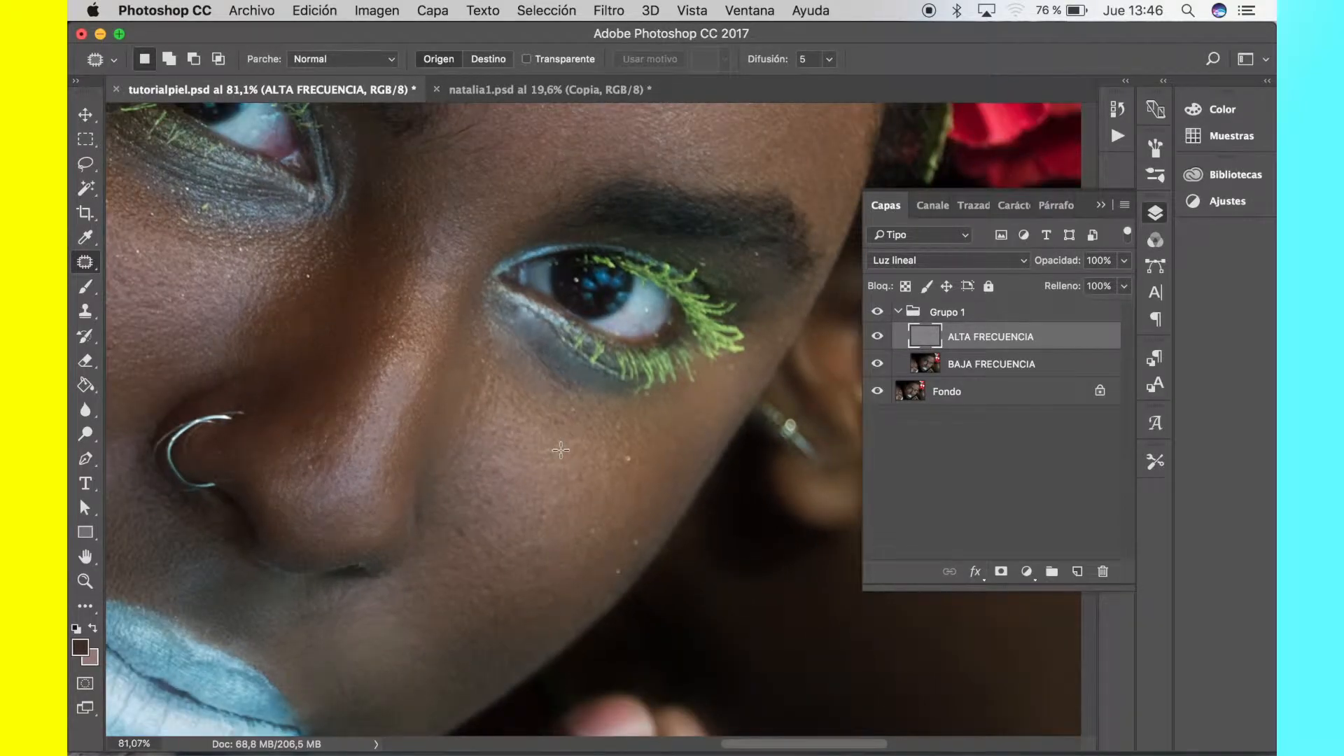
pyautogui.scroll(5, 560, 450)
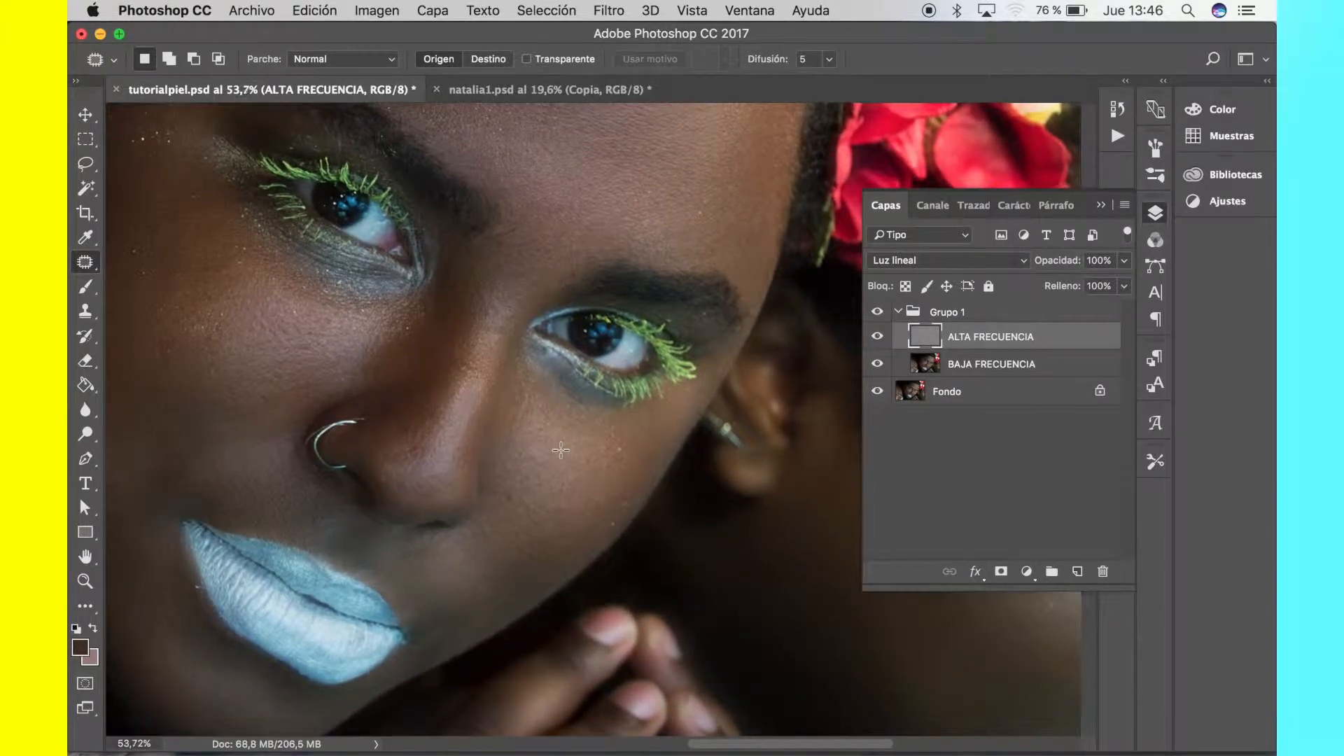
pyautogui.scroll(2, 362, 317)
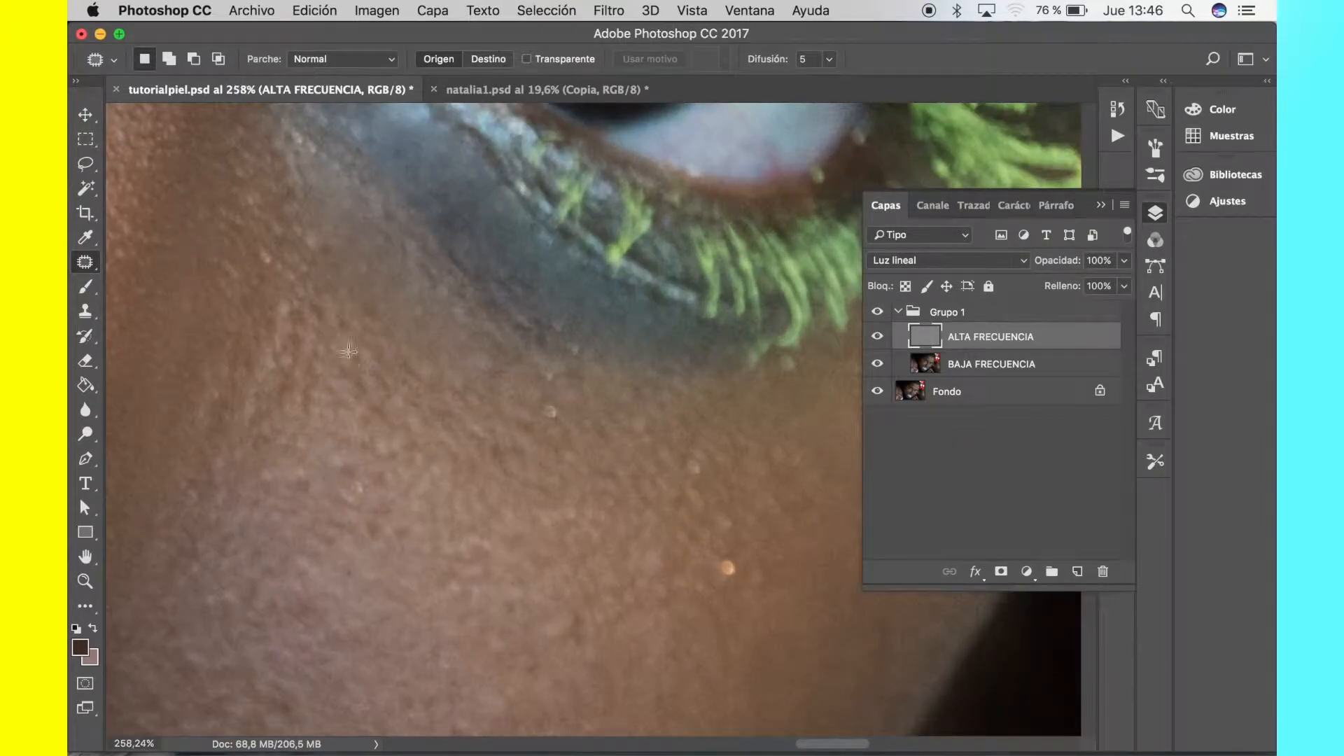
pyautogui.scroll(-2, 329, 321)
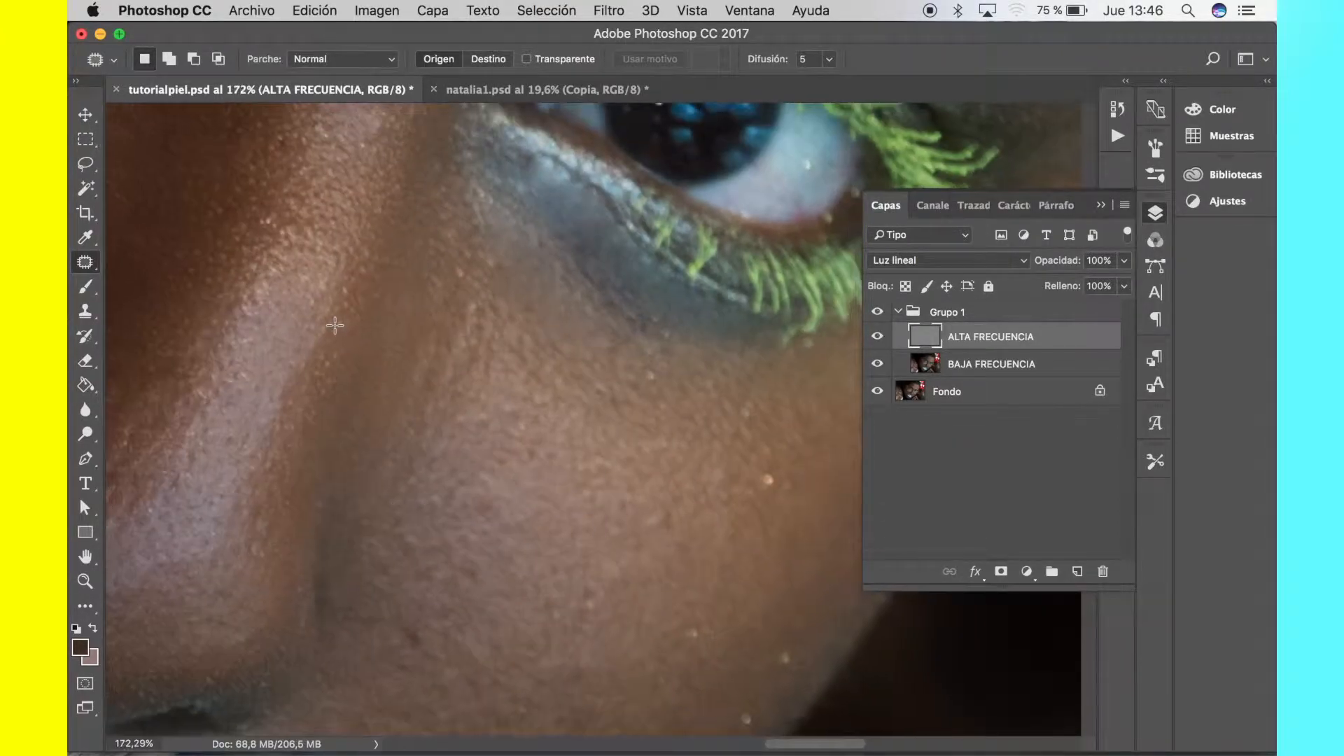
pyautogui.moveTo(480, 297)
pyautogui.mouseDown()
pyautogui.moveTo(442, 329)
pyautogui.moveTo(420, 410)
pyautogui.moveTo(486, 410)
pyautogui.moveTo(520, 356)
pyautogui.moveTo(498, 273)
pyautogui.mouseUp()
pyautogui.moveTo(500, 383)
pyautogui.mouseDown()
pyautogui.moveTo(510, 436)
pyautogui.moveTo(541, 452)
pyautogui.mouseUp()
pyautogui.hotkey('ctrl', 'd')
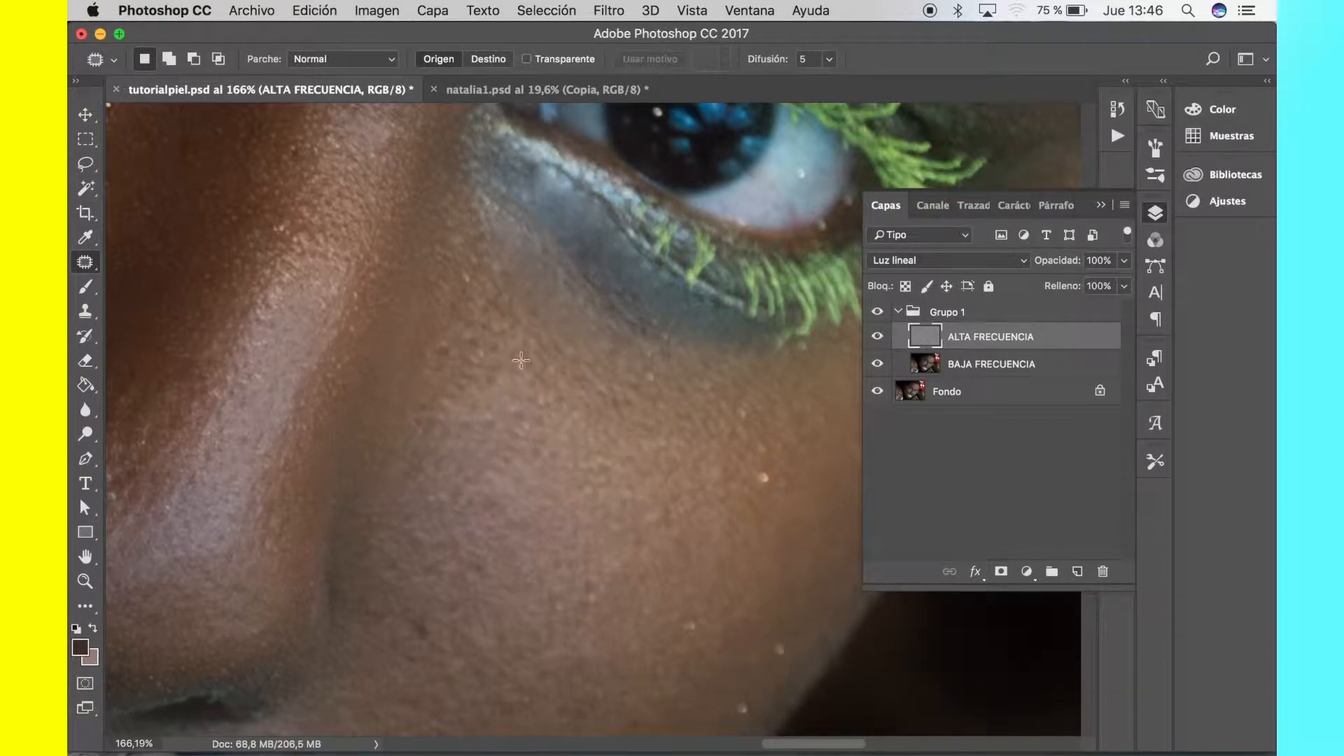
# Step: Patch two small uneven spots on the upper cheek below the same eye, deselecting after each one
pyautogui.moveTo(536, 382)
pyautogui.mouseDown()
pyautogui.moveTo(487, 292)
pyautogui.moveTo(531, 309)
pyautogui.moveTo(603, 388)
pyautogui.moveTo(552, 442)
pyautogui.mouseUp()
pyautogui.hotkey('ctrl', 'd')
pyautogui.moveTo(586, 386)
pyautogui.mouseDown()
pyautogui.moveTo(649, 370)
pyautogui.moveTo(627, 424)
pyautogui.moveTo(565, 441)
pyautogui.mouseUp()
pyautogui.hotkey('ctrl', 'd')
# Step: Patch the remaining rough texture along the edge of the blue eyeshadow under the lower lid, deselecting after each patch
pyautogui.moveTo(584, 301)
pyautogui.mouseDown()
pyautogui.moveTo(619, 285)
pyautogui.moveTo(613, 329)
pyautogui.mouseUp()
pyautogui.moveTo(608, 302); pyautogui.dragTo(566, 337)
pyautogui.hotkey('ctrl', 'd')
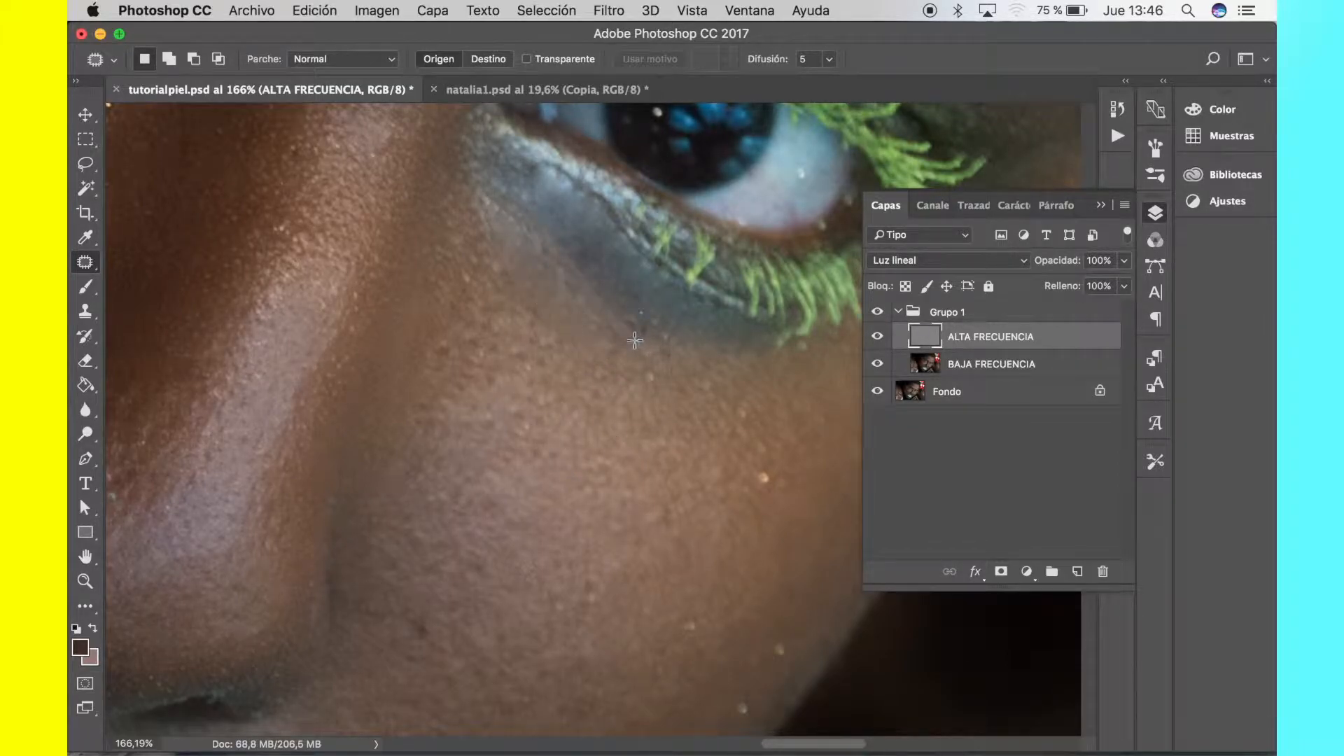
pyautogui.moveTo(570, 264)
pyautogui.mouseDown()
pyautogui.moveTo(632, 294)
pyautogui.moveTo(653, 340)
pyautogui.moveTo(547, 343)
pyautogui.mouseUp()
pyautogui.hotkey('ctrl', 'd')
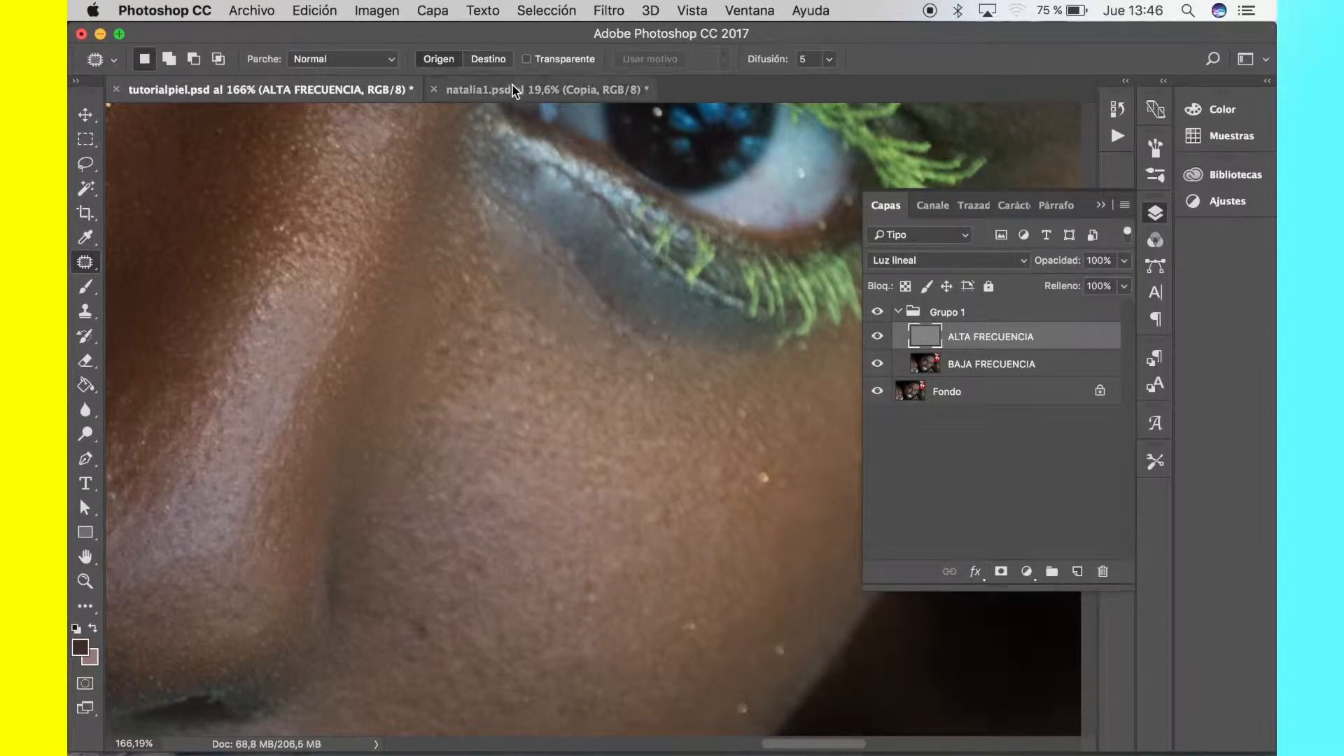
# Step: Switch to the natalia1.psd document and examine the skin texture under both eyes for comparison
pyautogui.click(532, 90)
pyautogui.scroll(8, 669, 504)
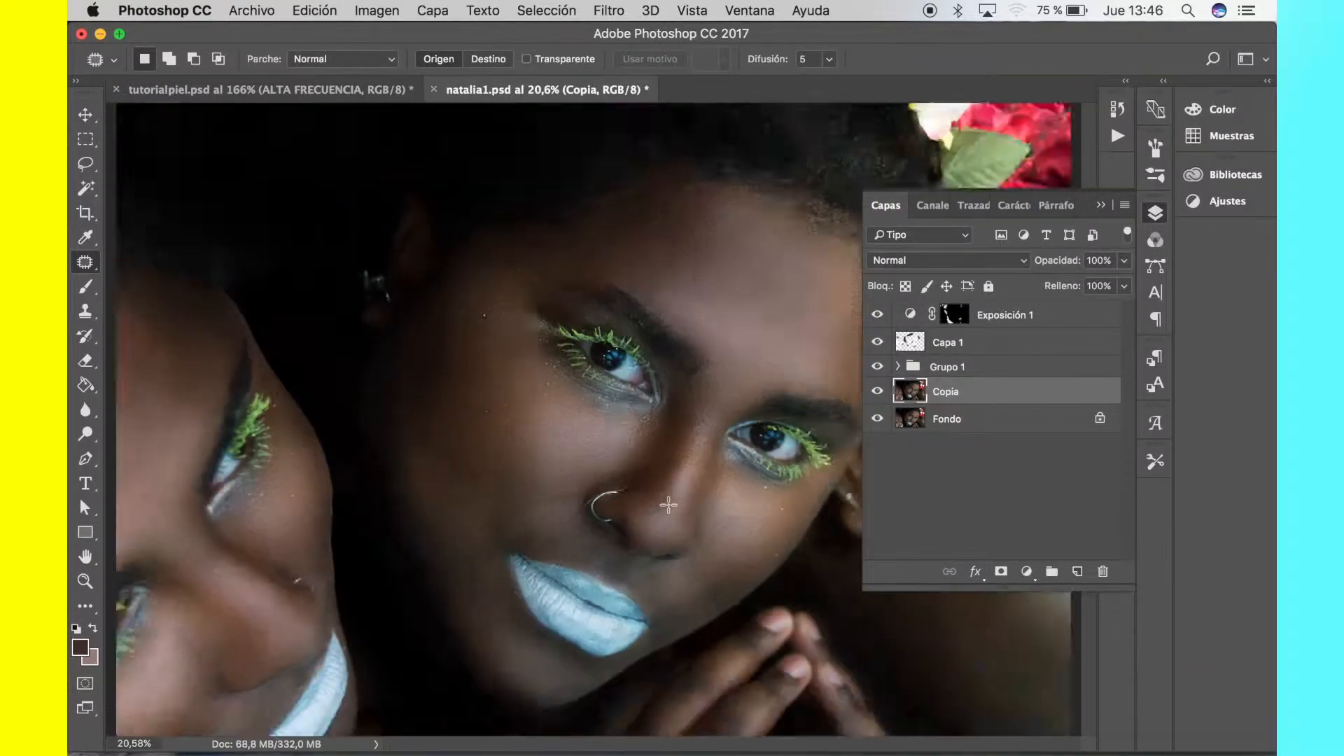
pyautogui.scroll(6, 660, 515)
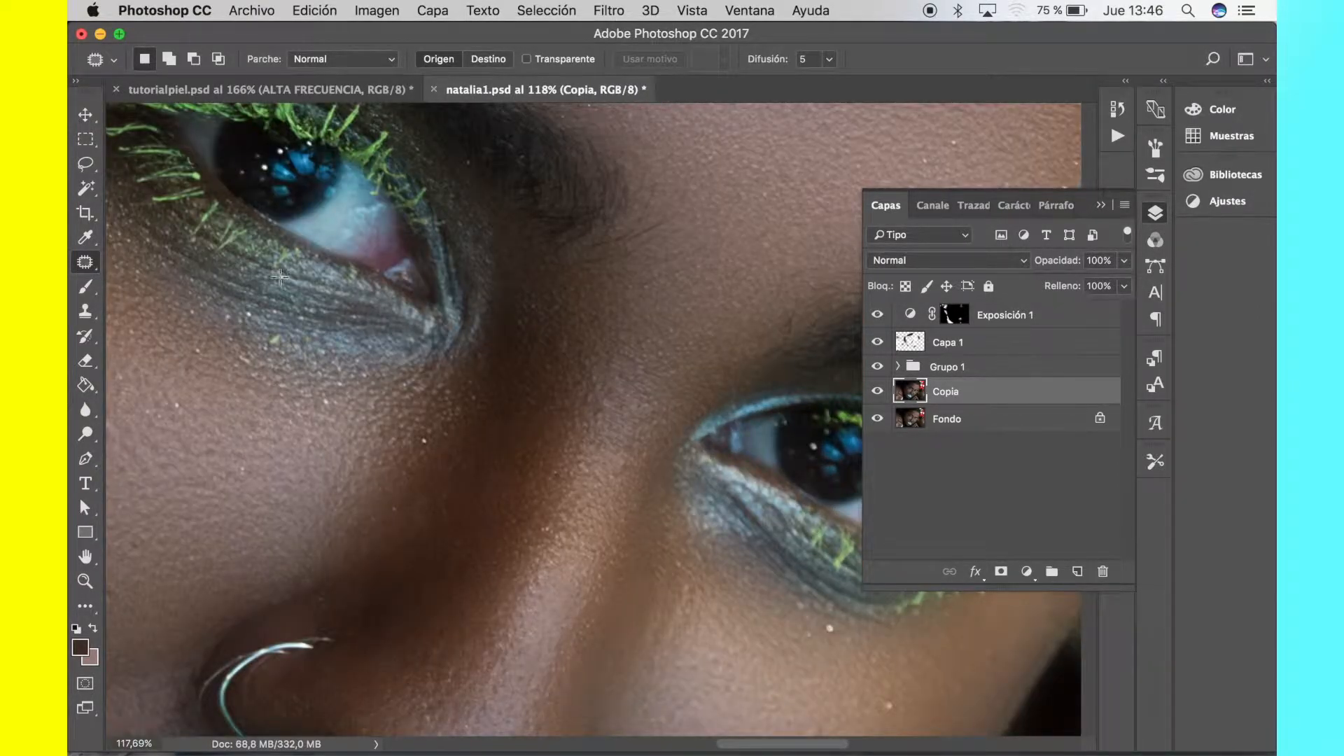
pyautogui.hscroll(-5, 183, 464)
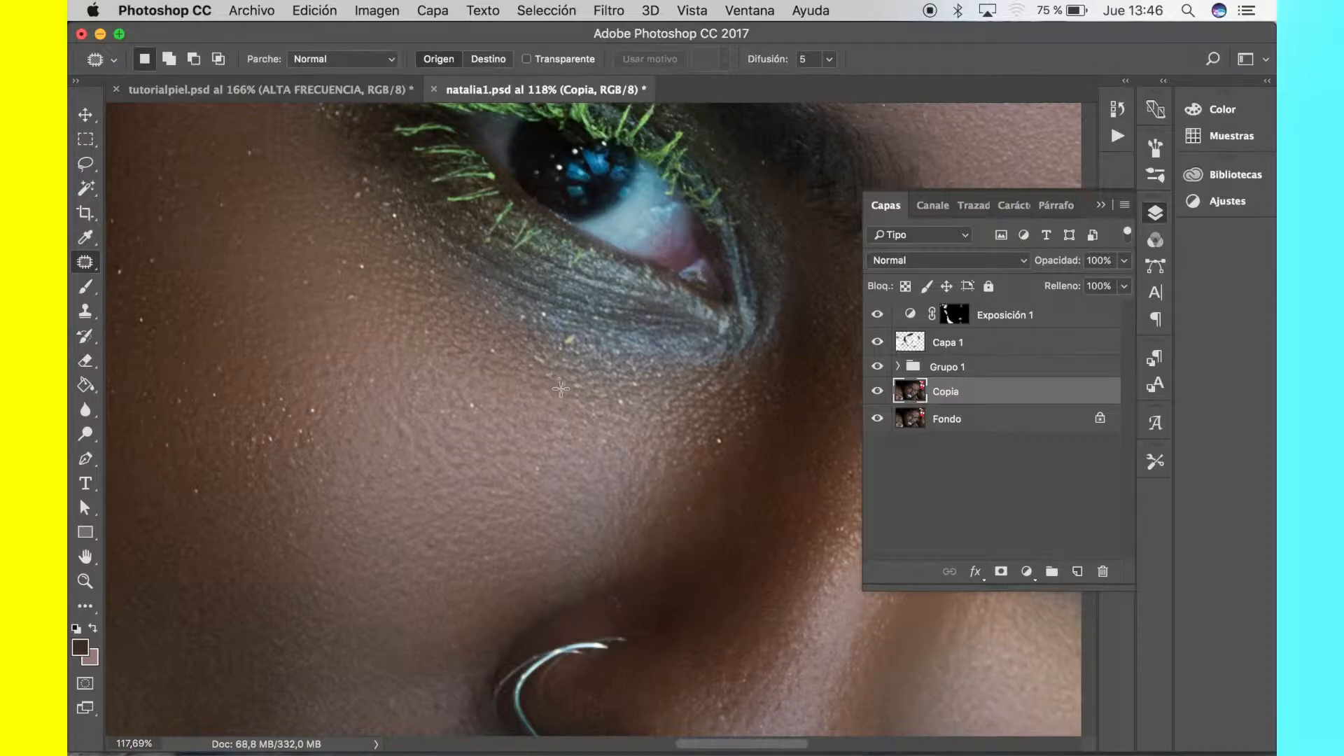
pyautogui.hscroll(4, 509, 429)
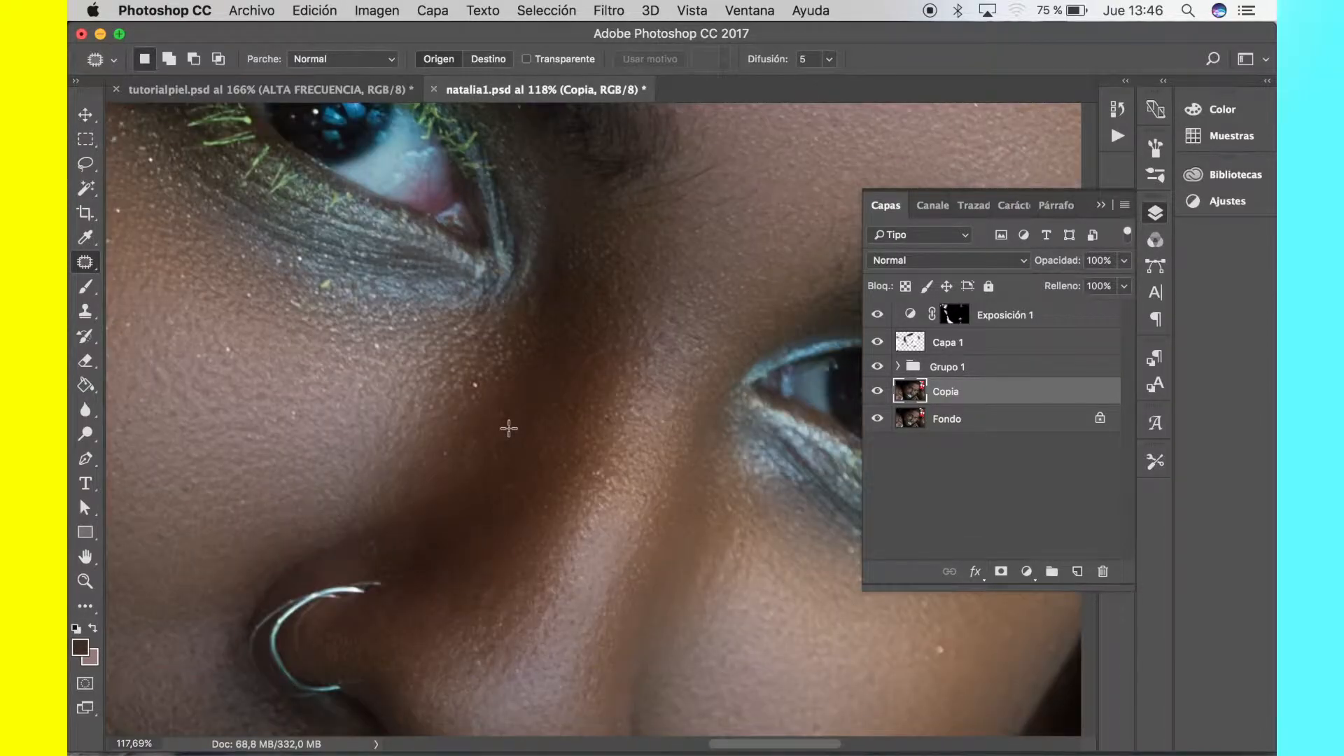
pyautogui.hscroll(5, 475, 397)
pyautogui.scroll(-3, 475, 396)
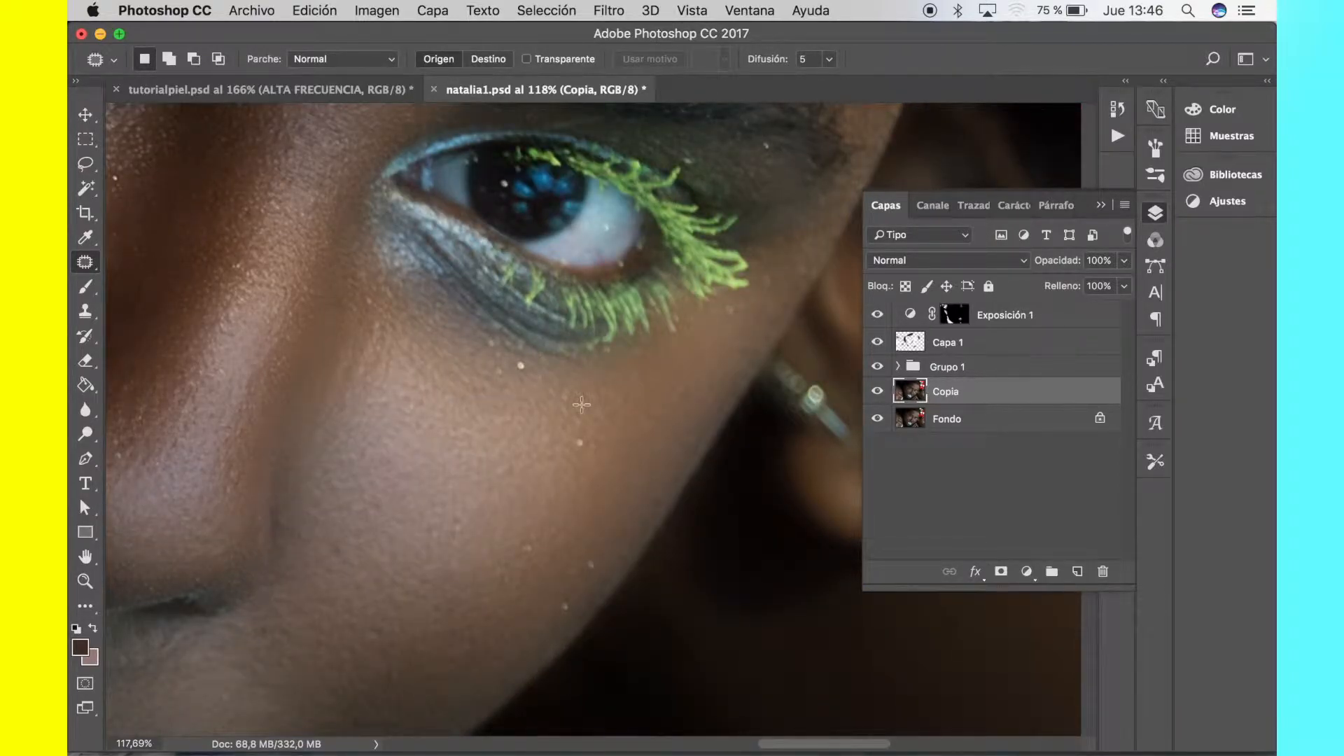
# Step: Examine the finished skin retouch across the whole face in natalia1.psd, from the cheek to the full portrait
pyautogui.scroll(-5, 582, 405)
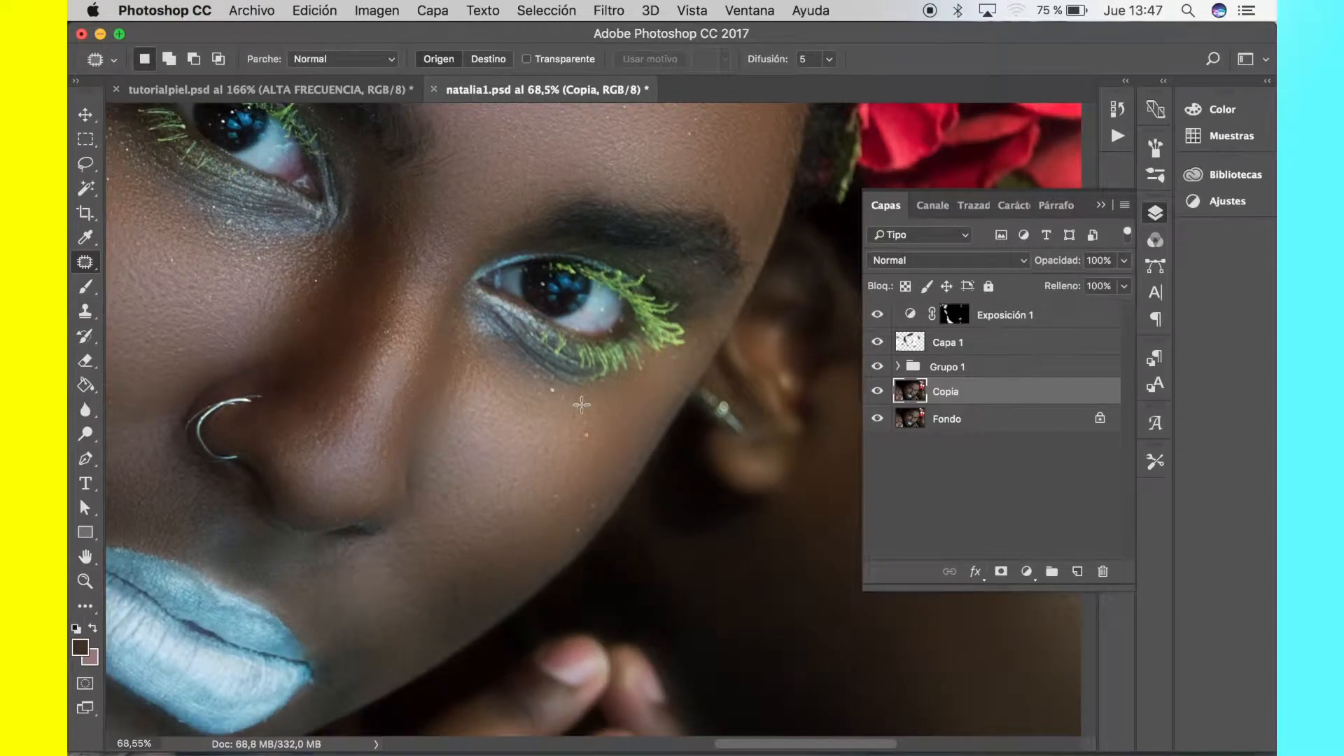
pyautogui.scroll(-3, 582, 405)
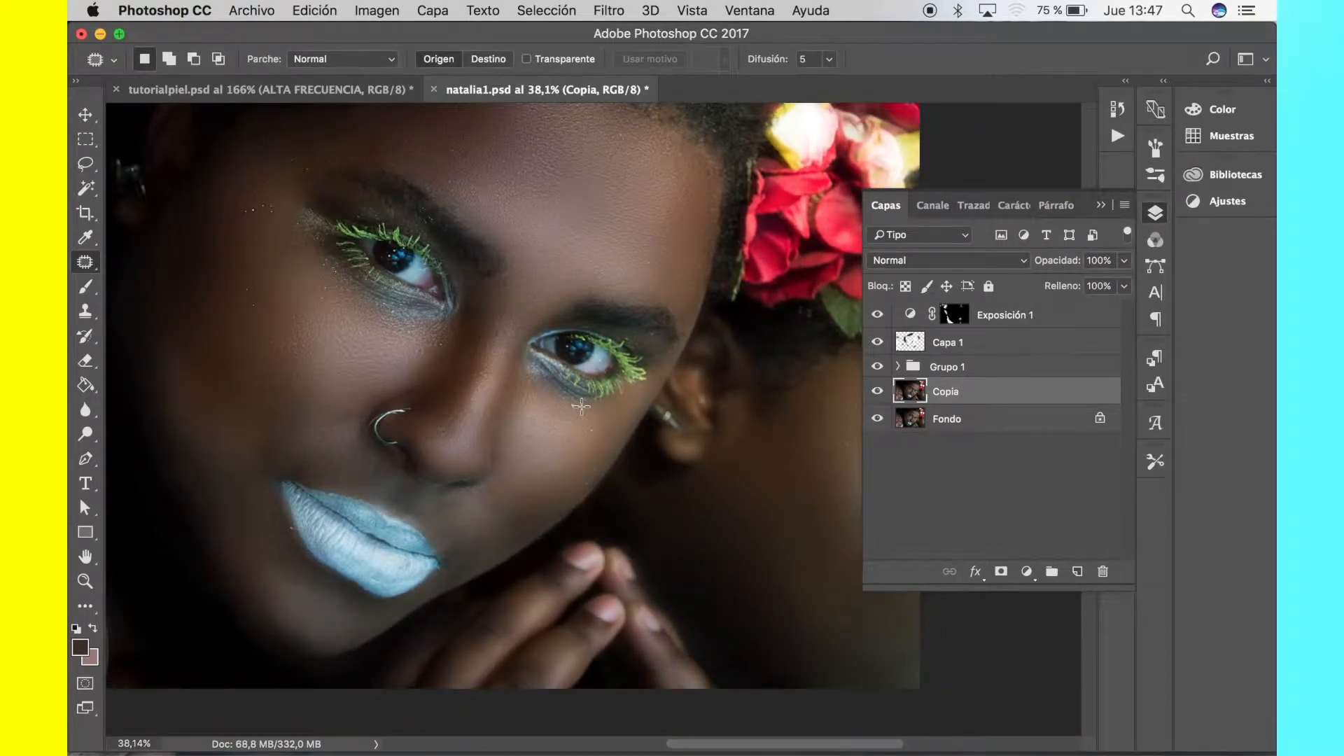
pyautogui.scroll(2, 582, 406)
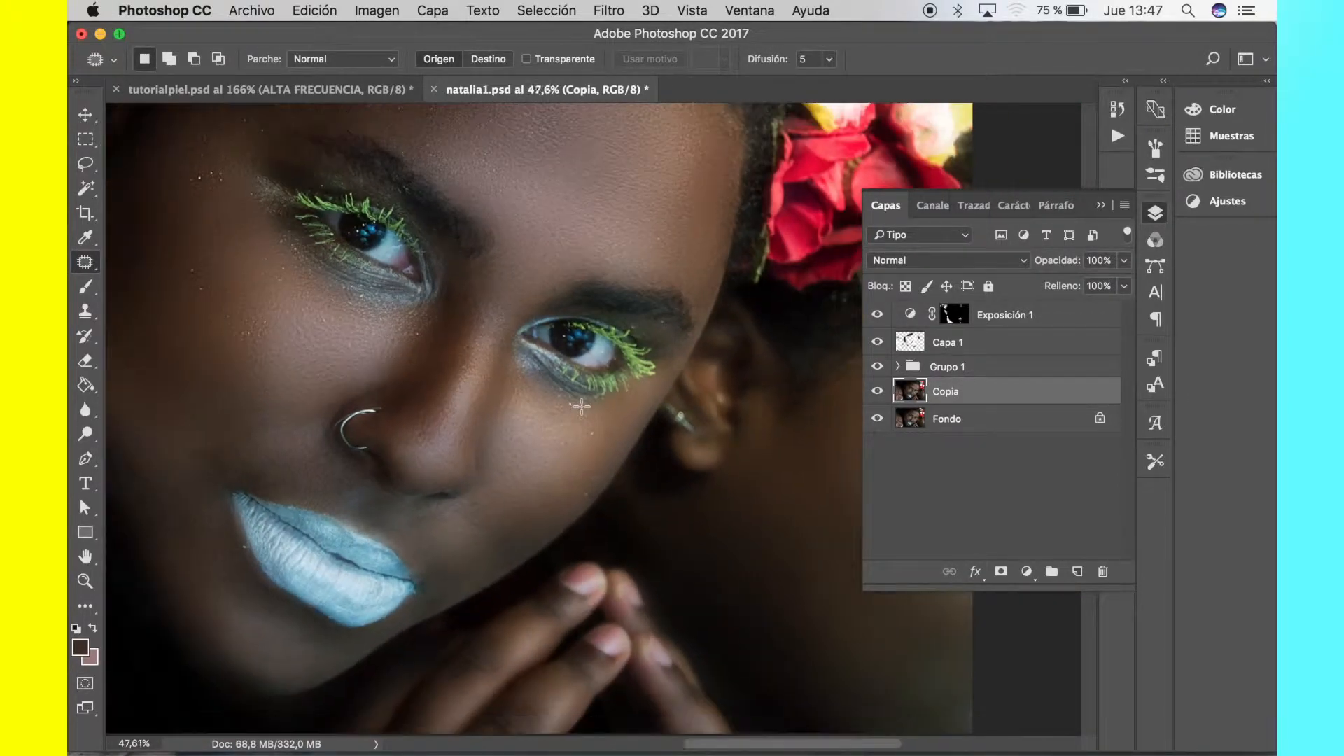
pyautogui.scroll(-3, 582, 407)
pyautogui.scroll(2, 582, 406)
pyautogui.scroll(3, 582, 406)
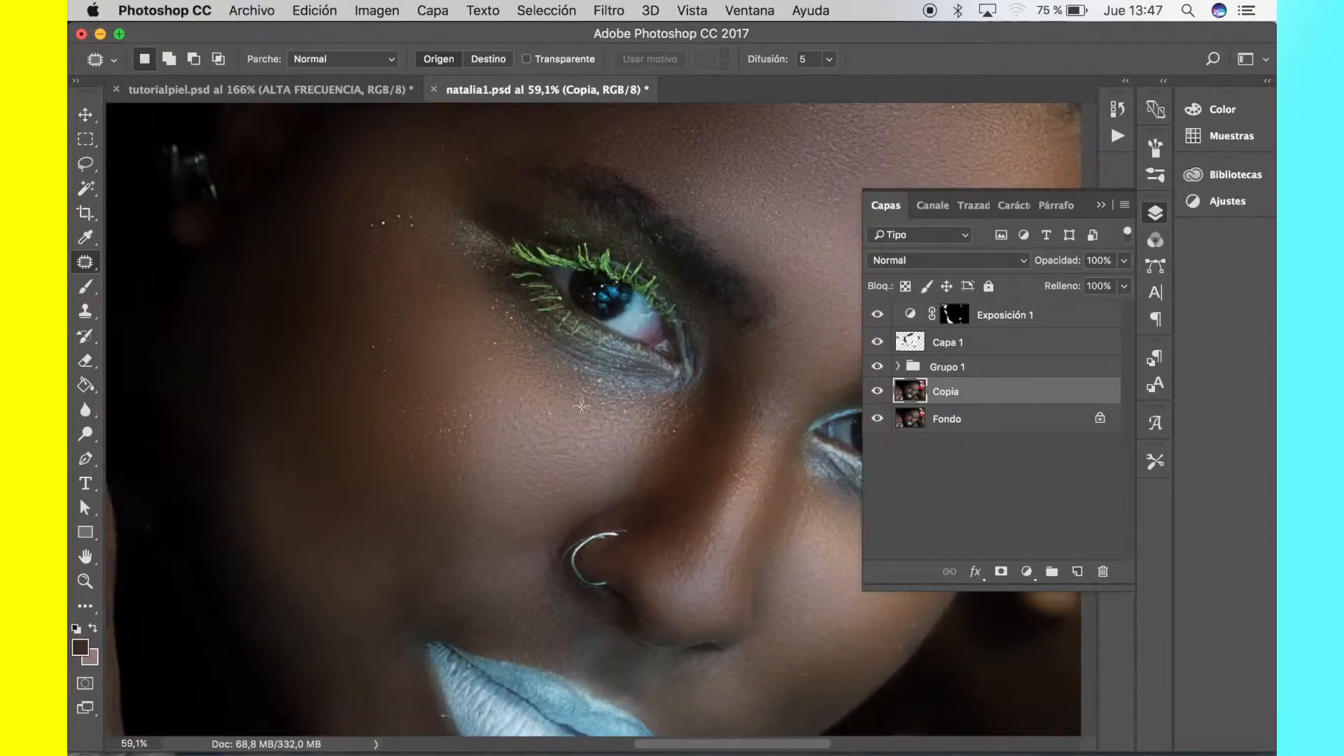
pyautogui.scroll(-5, 581, 406)
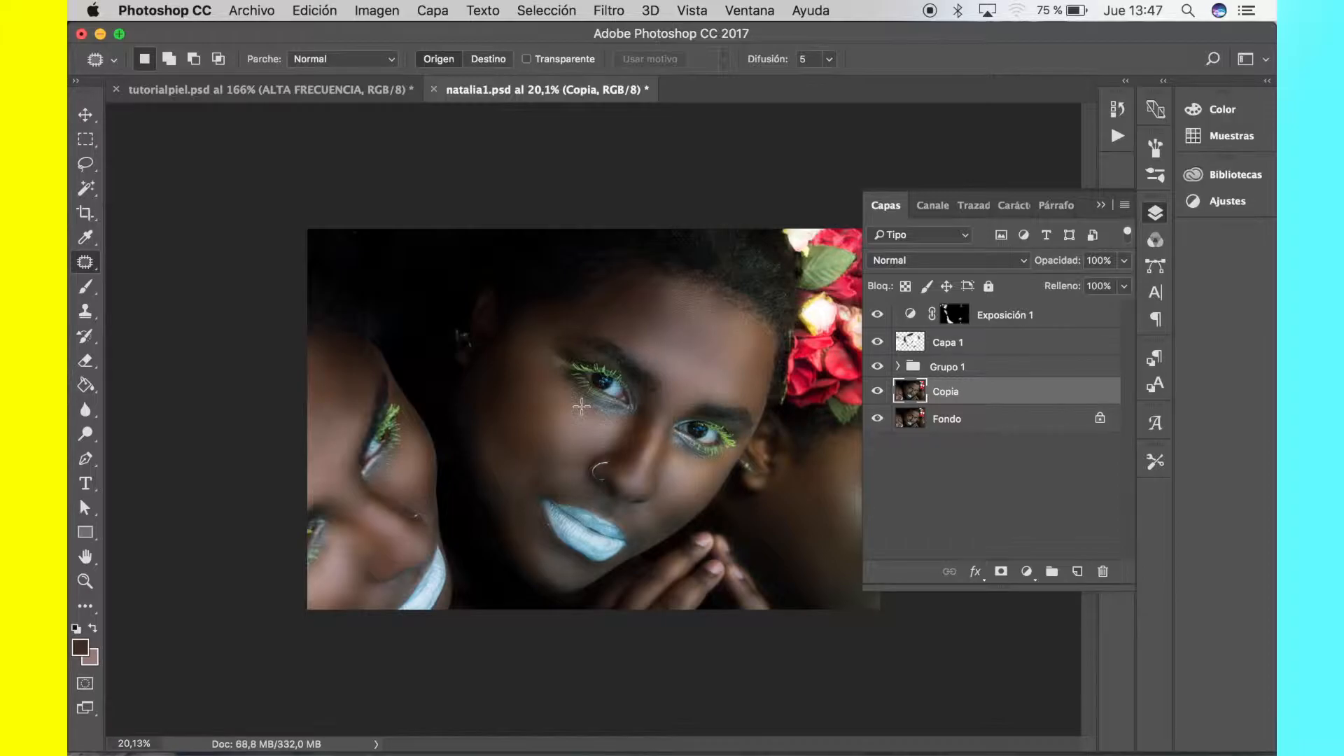
# Step: Switch back to tutorialpiel.psd and patch the skin under the inner corner of the other eye, deselecting after each patch
pyautogui.click(308, 95)
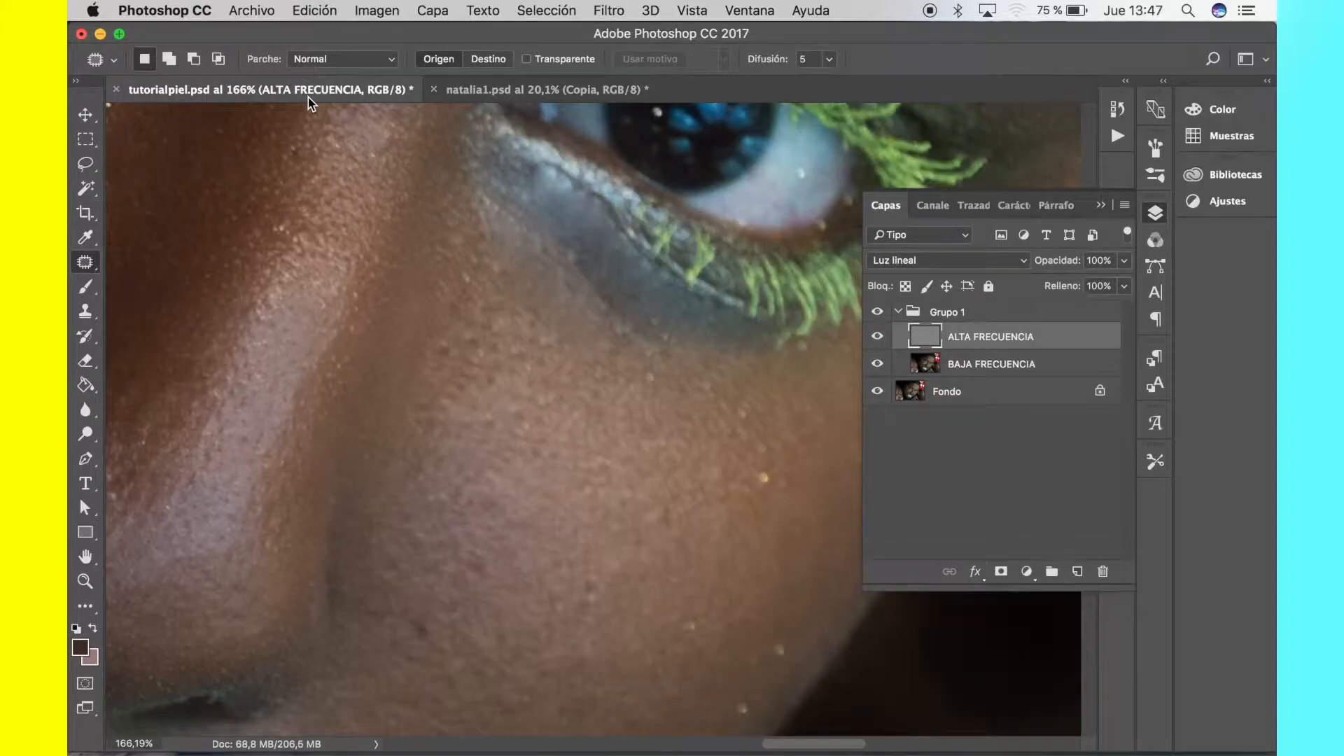
pyautogui.scroll(-6, 661, 433)
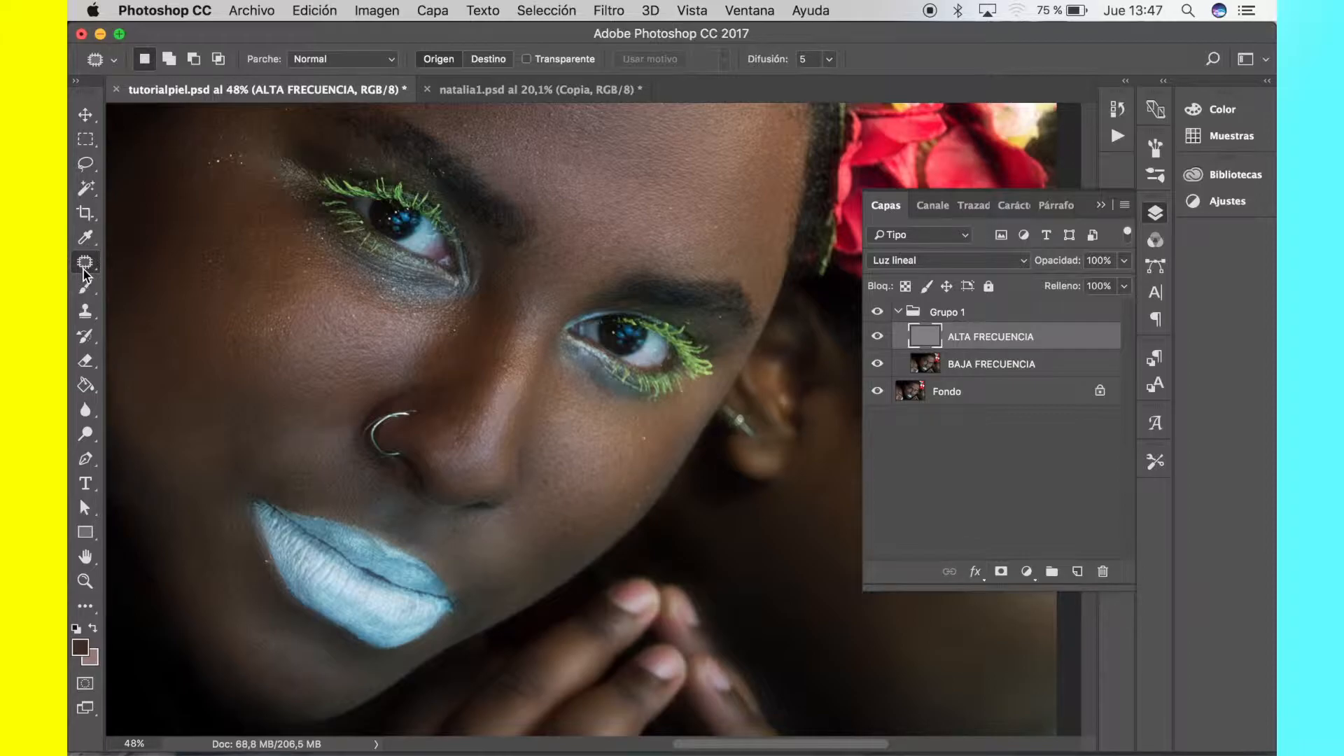
pyautogui.moveTo(434, 316)
pyautogui.mouseDown()
pyautogui.moveTo(353, 298)
pyautogui.moveTo(310, 247)
pyautogui.moveTo(418, 289)
pyautogui.moveTo(301, 291)
pyautogui.mouseUp()
pyautogui.hotkey('ctrl', 'd')
pyautogui.moveTo(422, 315)
pyautogui.mouseDown()
pyautogui.moveTo(330, 283)
pyautogui.moveTo(300, 300)
pyautogui.moveTo(403, 348)
pyautogui.mouseUp()
pyautogui.moveTo(336, 325); pyautogui.dragTo(231, 320)
pyautogui.press('super+d')
# Step: Patch the remaining speckled texture along the lower edge of that eye's shadow with cheek texture and deselect
pyautogui.moveTo(409, 320)
pyautogui.mouseDown()
pyautogui.moveTo(334, 278)
pyautogui.moveTo(407, 315)
pyautogui.moveTo(255, 291)
pyautogui.moveTo(258, 279)
pyautogui.mouseUp()
pyautogui.press('super+d')
pyautogui.moveTo(420, 308); pyautogui.dragTo(392, 290)
pyautogui.scroll(3, 214, 38)
pyautogui.moveTo(358, 376); pyautogui.dragTo(264, 351)
pyautogui.press('super+d')
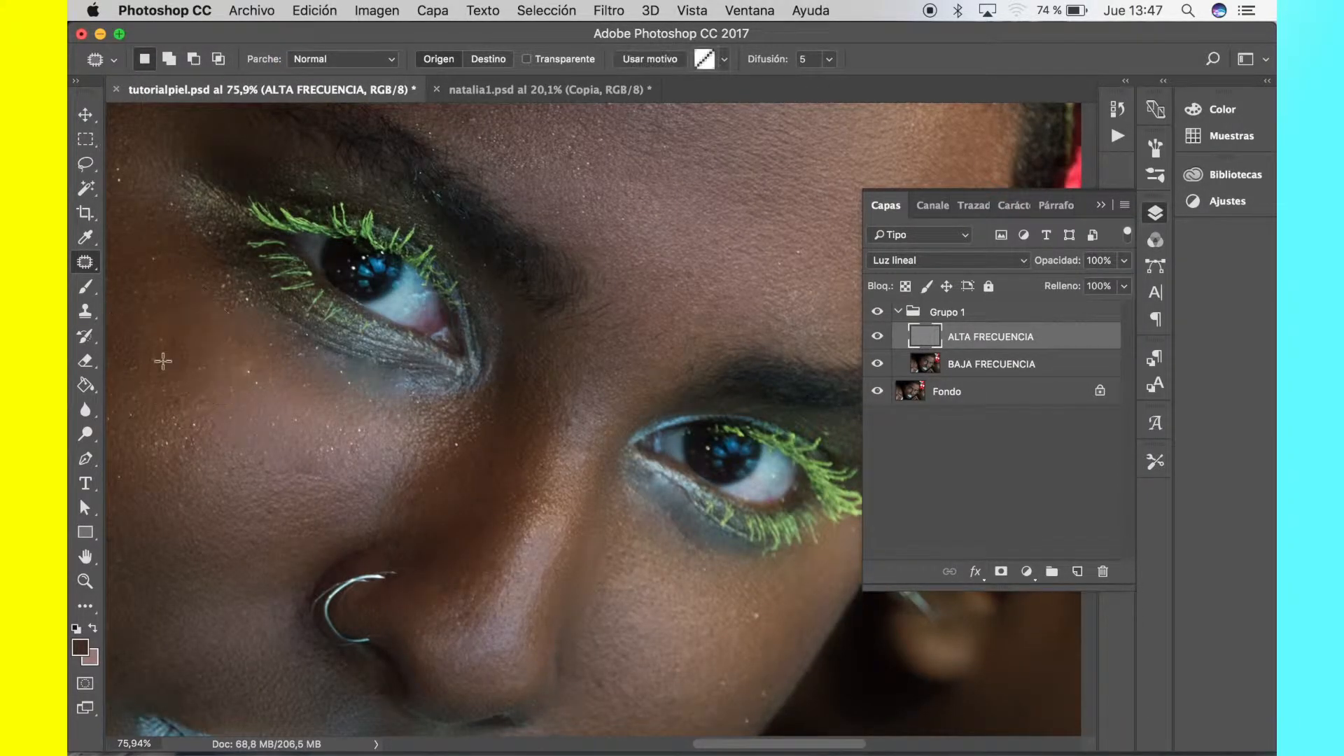
# Step: Patch the rough skin between that inner eye corner and the side of the nose, and deselect
pyautogui.scroll(-2, 378, 313)
pyautogui.moveTo(468, 349); pyautogui.dragTo(490, 388)
pyautogui.scroll(-5, 393, 435)
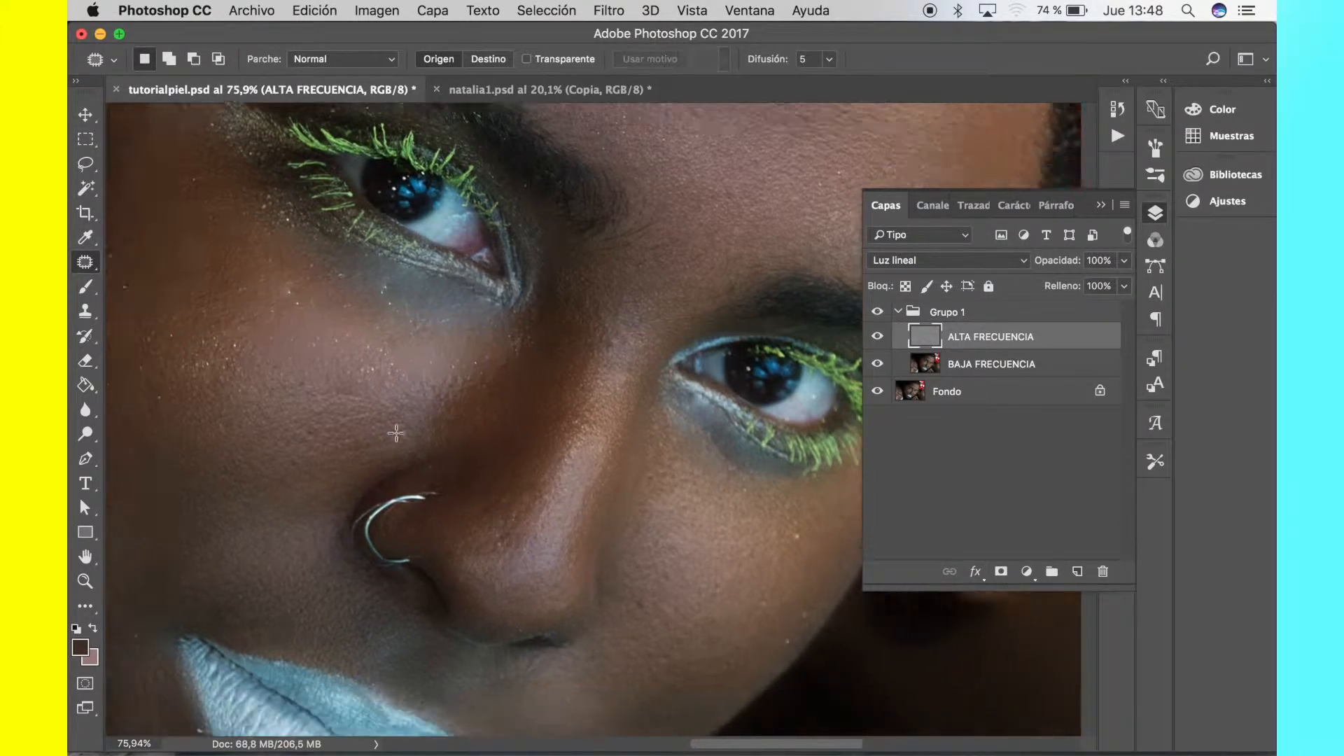
pyautogui.press('super+d')
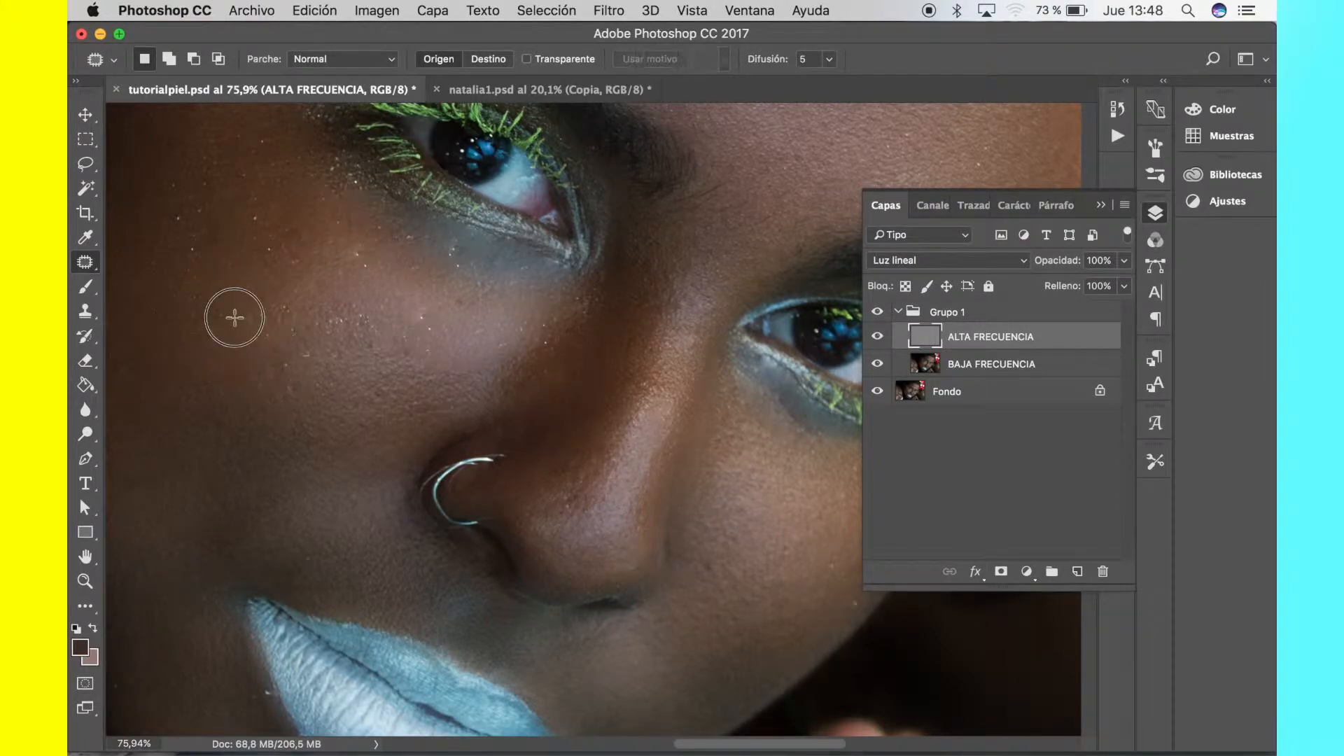
# Step: Patch the uneven texture on the cheek beside the nose and just above the nose ring, deselecting after each patch
pyautogui.moveTo(285, 362); pyautogui.dragTo(423, 400)
pyautogui.moveTo(528, 312); pyautogui.dragTo(458, 334)
pyautogui.scroll(-4, 406, 393)
pyautogui.moveTo(502, 217); pyautogui.dragTo(509, 284)
pyautogui.moveTo(547, 223); pyautogui.dragTo(527, 246)
pyautogui.press('super+d')
pyautogui.moveTo(469, 296); pyautogui.dragTo(513, 287)
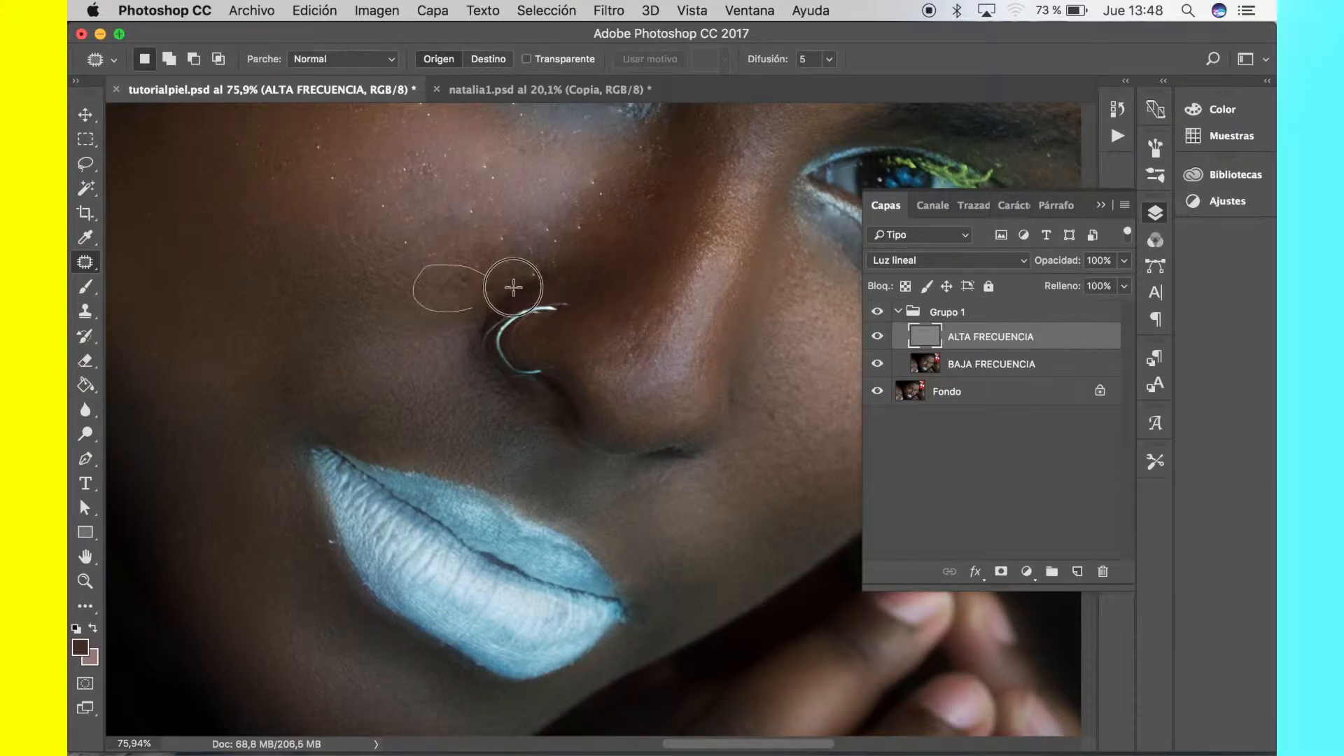
pyautogui.press('super+d')
# Step: Switch to natalia1.psd, hide Capa 1 and toggle Grupo 1 off and on to compare the frequency separation retouch
pyautogui.scroll(5, 435, 299)
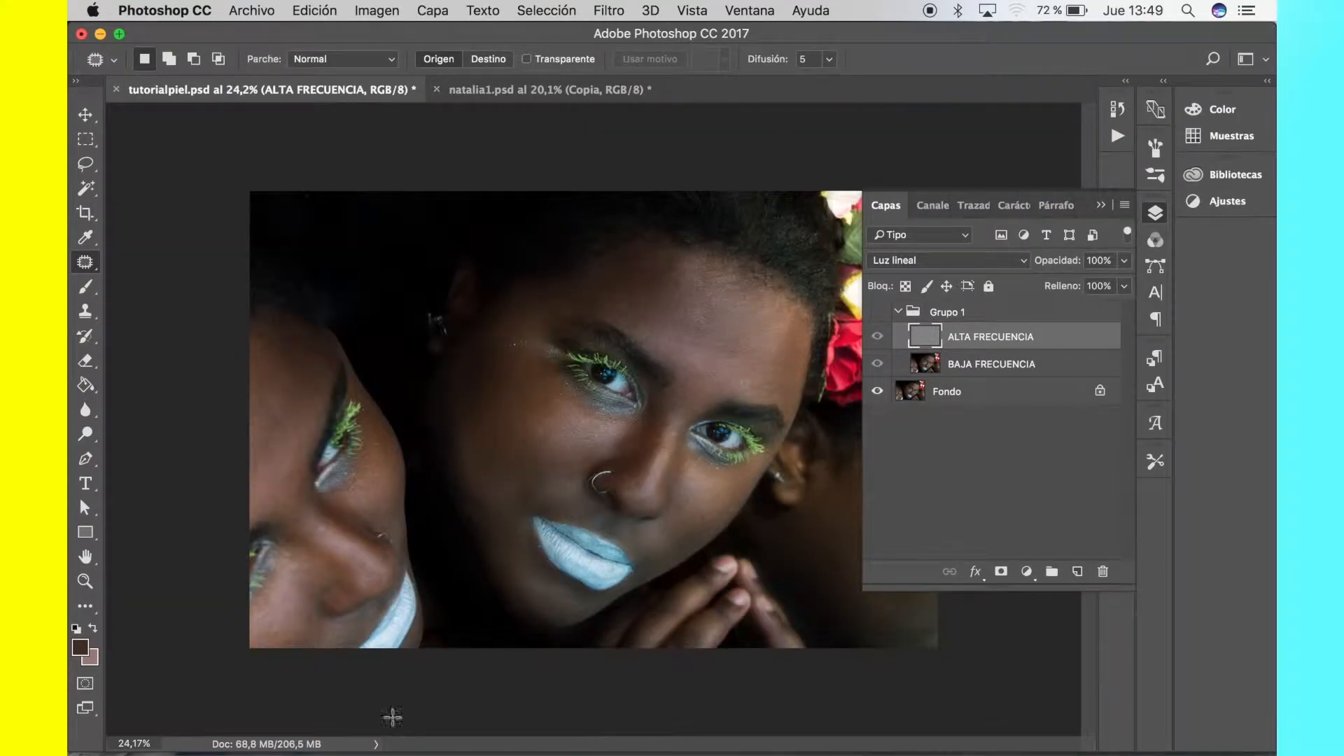
pyautogui.click(615, 89)
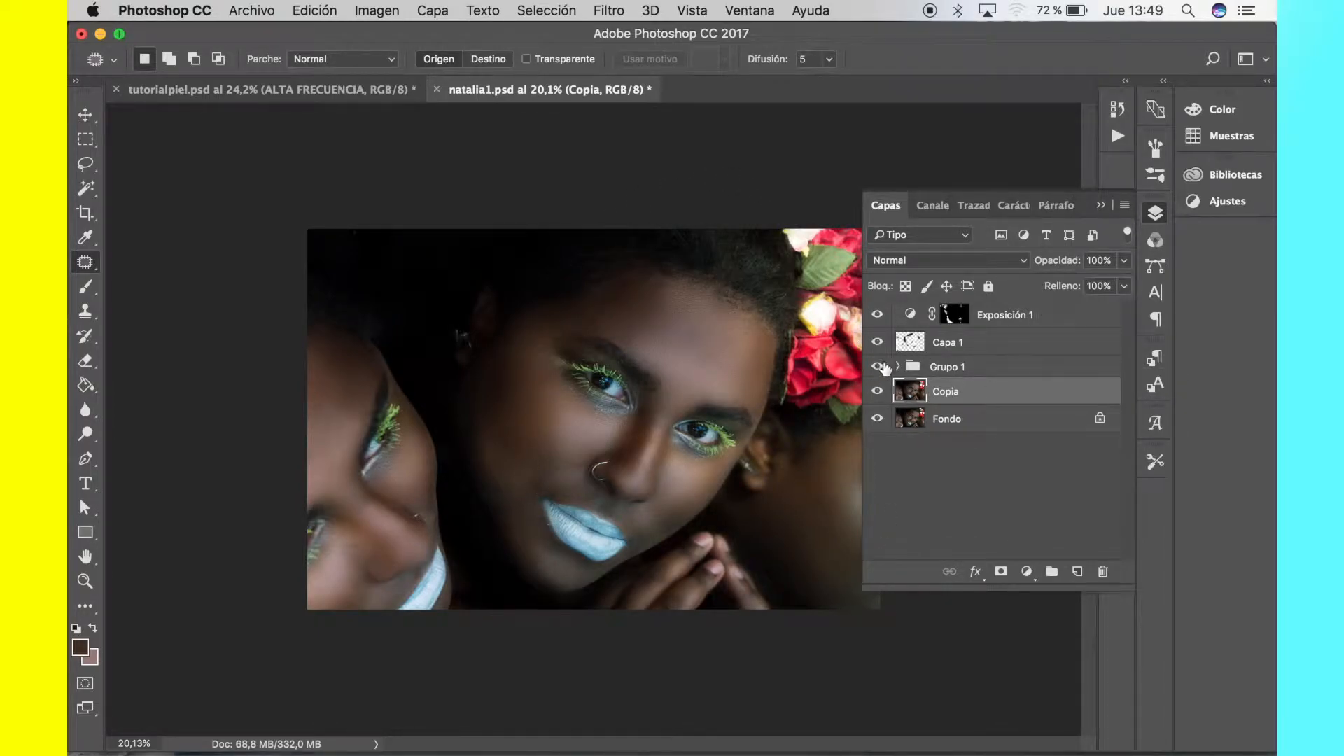
pyautogui.click(875, 342)
pyautogui.click(878, 367)
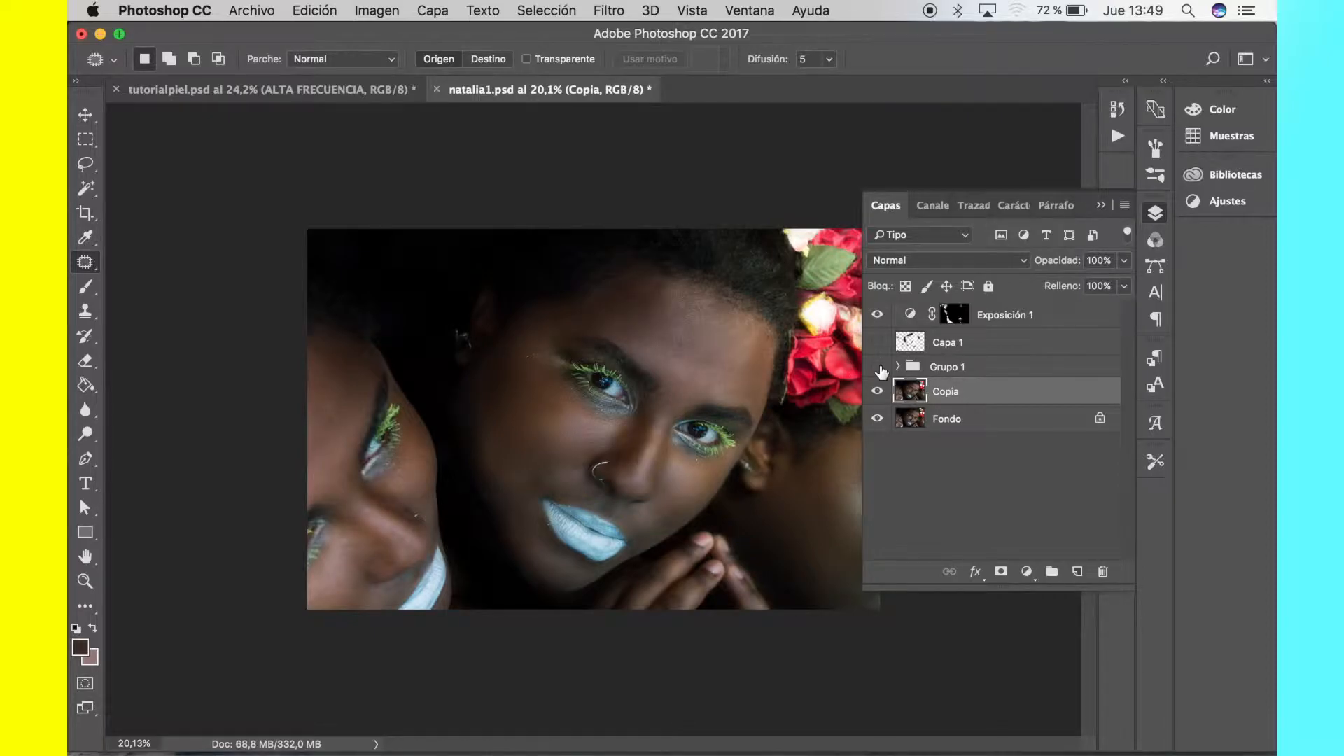
pyautogui.click(877, 368)
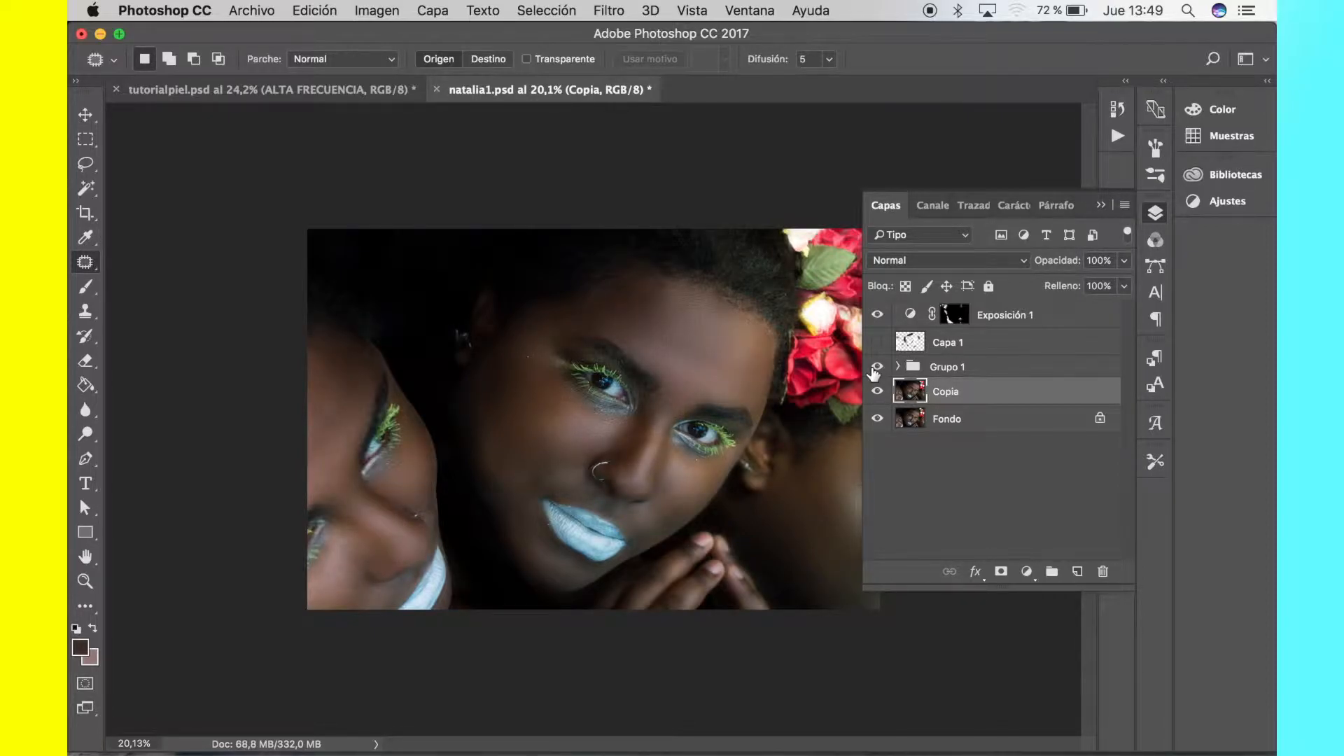
pyautogui.click(877, 367)
pyautogui.click(877, 367)
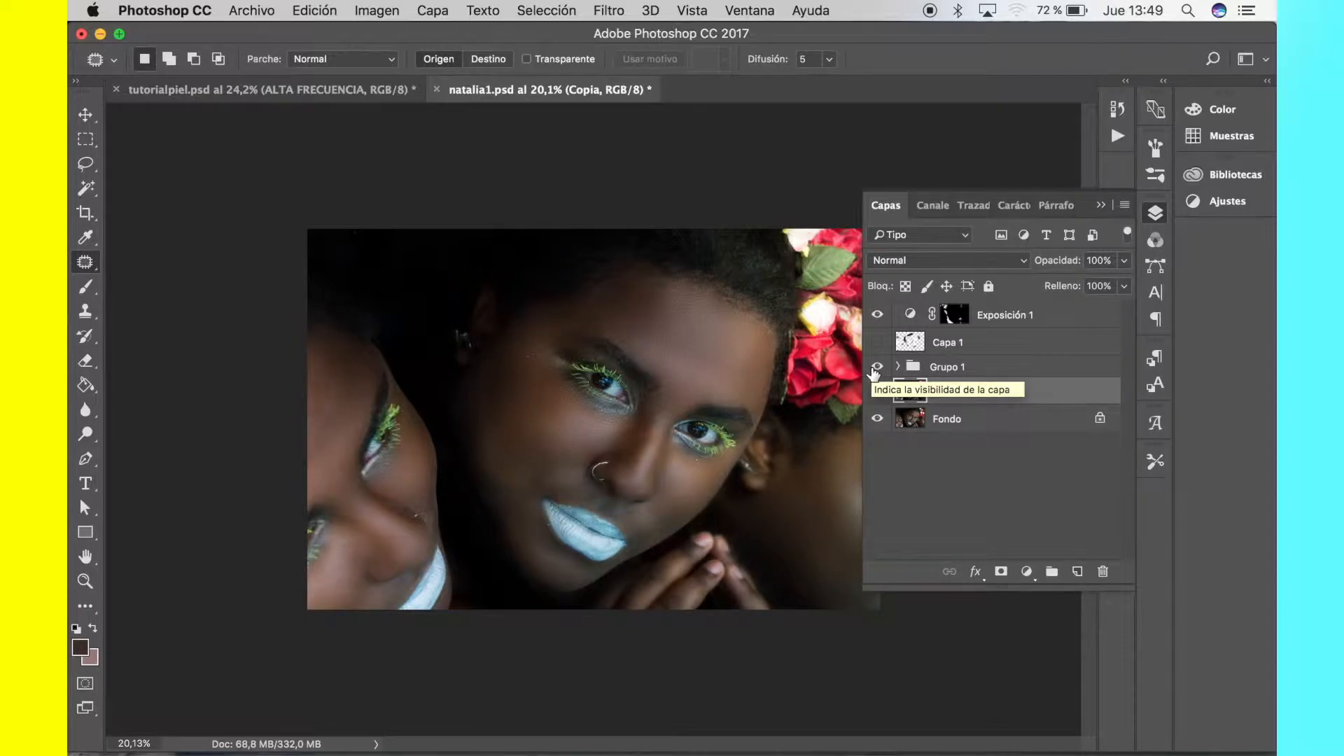
pyautogui.click(875, 368)
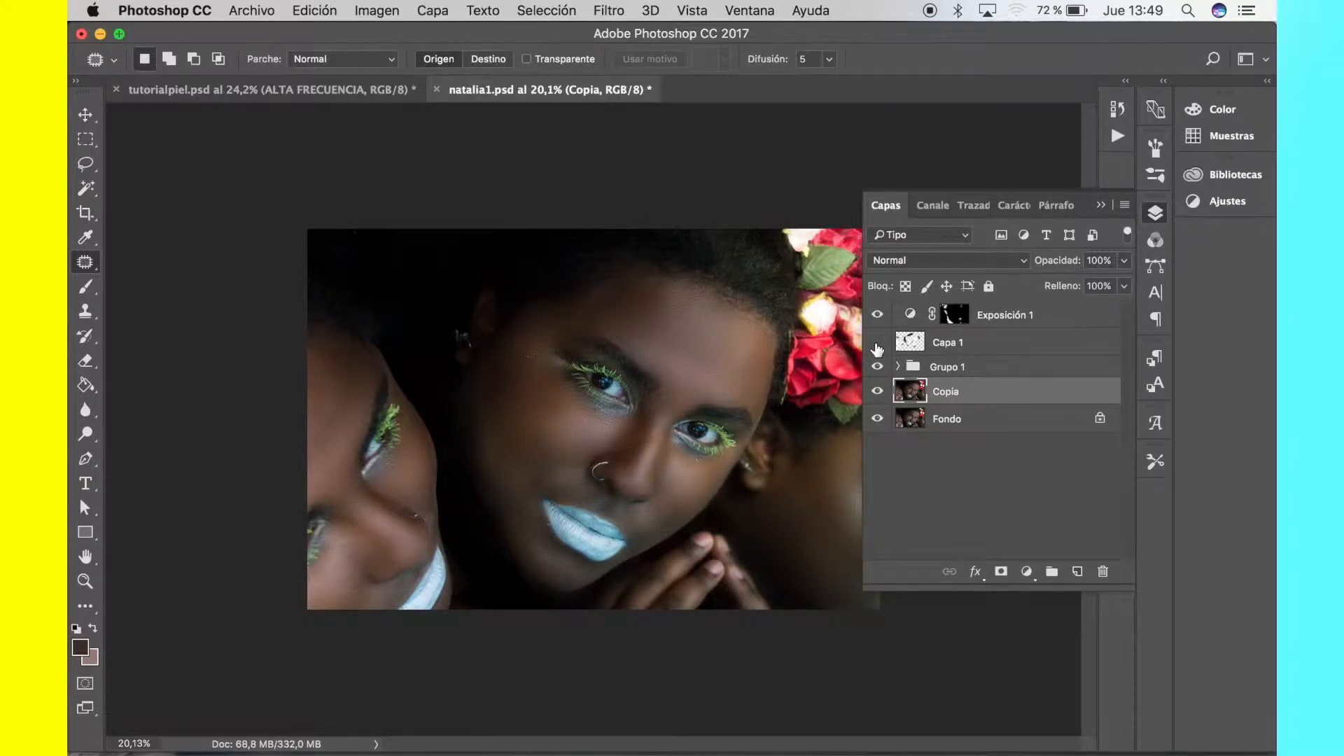
# Step: Show Capa 1 in natalia1.psd and toggle its visibility to compare the painted lights and shadows
pyautogui.click(878, 343)
pyautogui.scroll(-3, 683, 436)
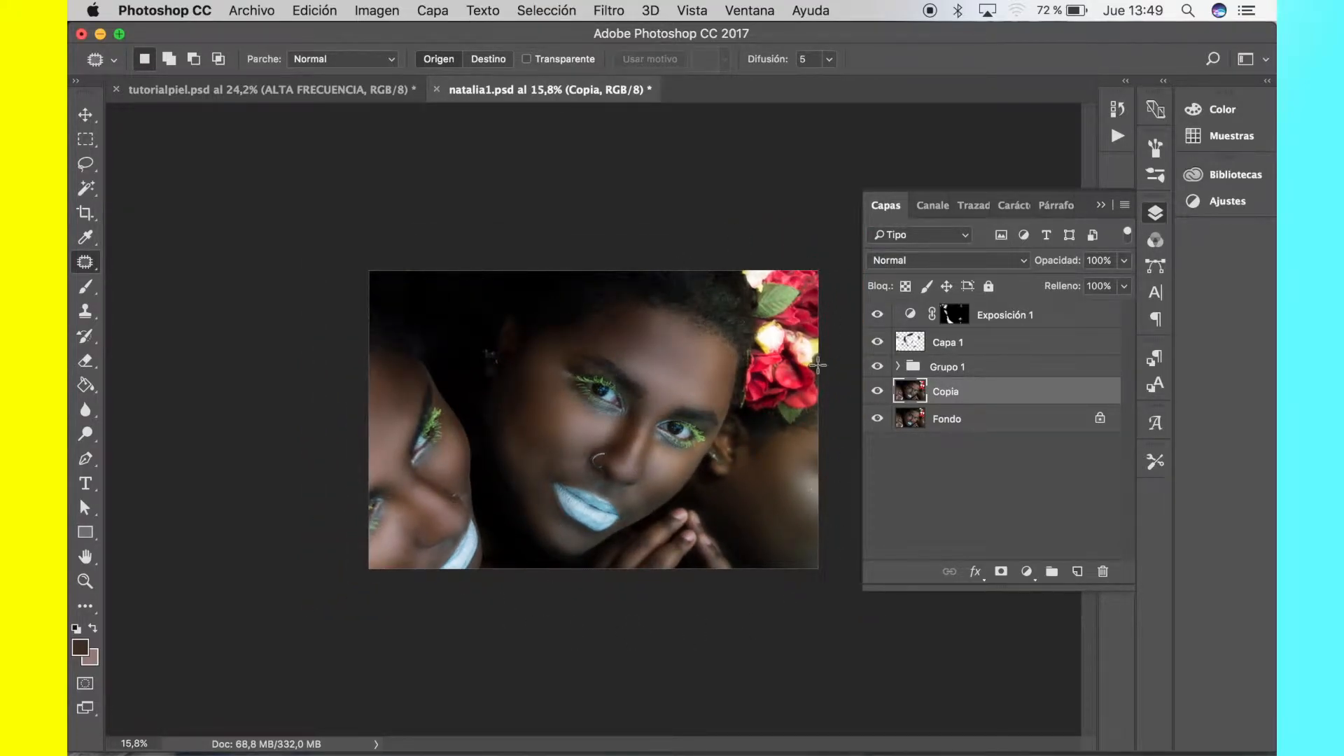
pyautogui.click(878, 343)
pyautogui.click(878, 343)
# Step: Return to tutorialpiel.psd, make Grupo 1 visible and add a new empty layer above the group
pyautogui.click(196, 88)
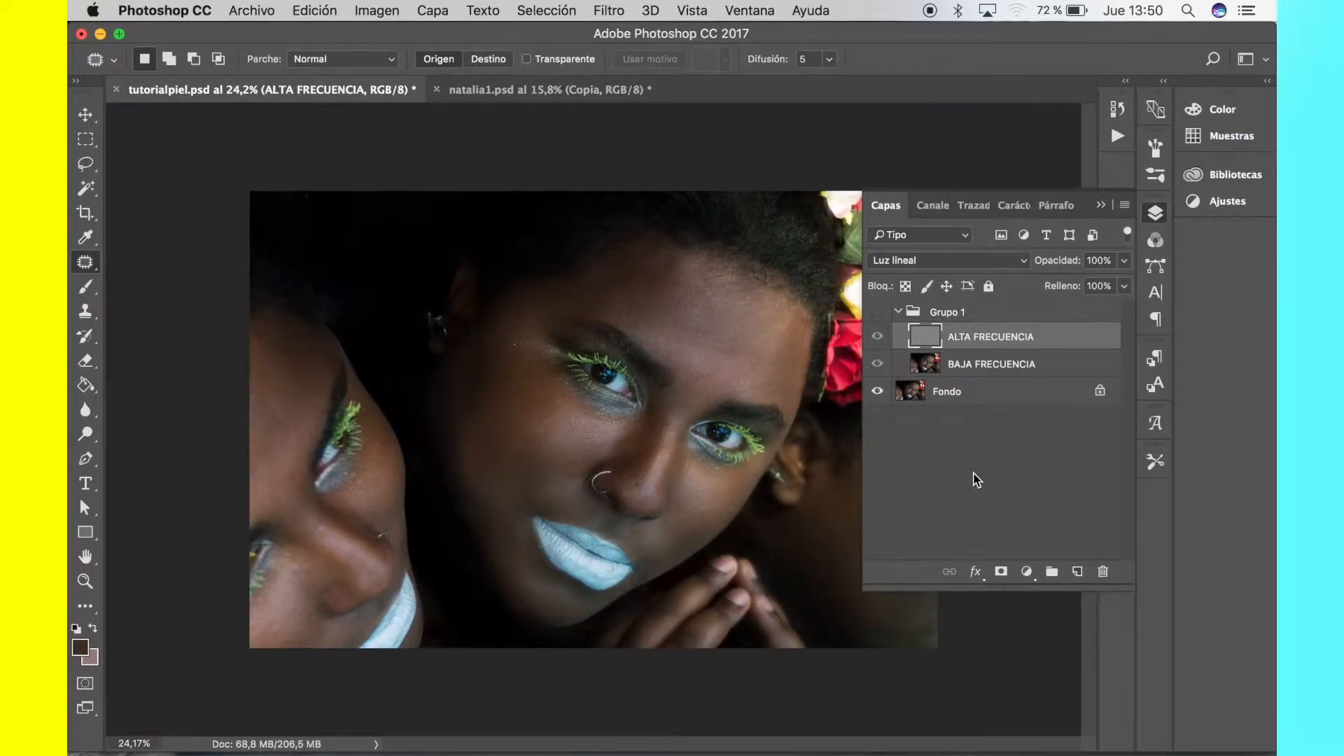
pyautogui.click(877, 311)
pyautogui.scroll(-5, 685, 471)
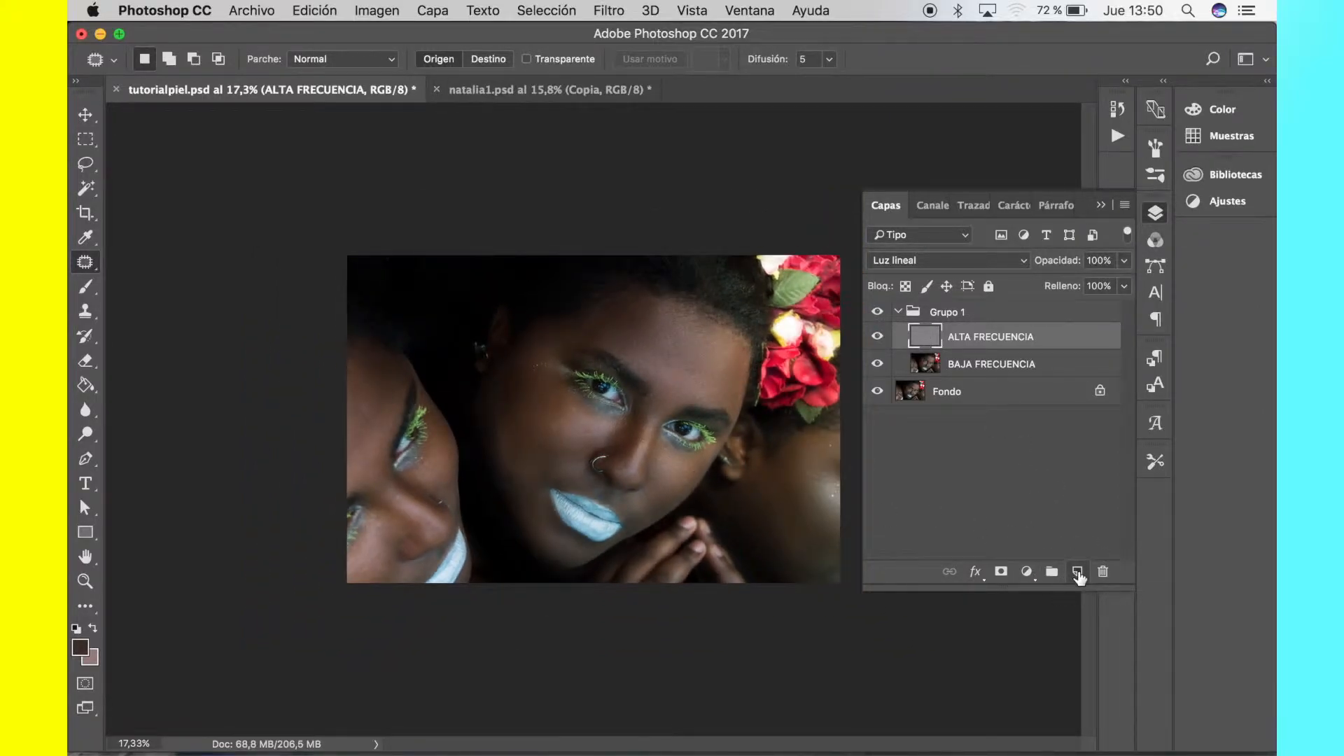
pyautogui.click(1078, 573)
pyautogui.moveTo(981, 338); pyautogui.dragTo(953, 308)
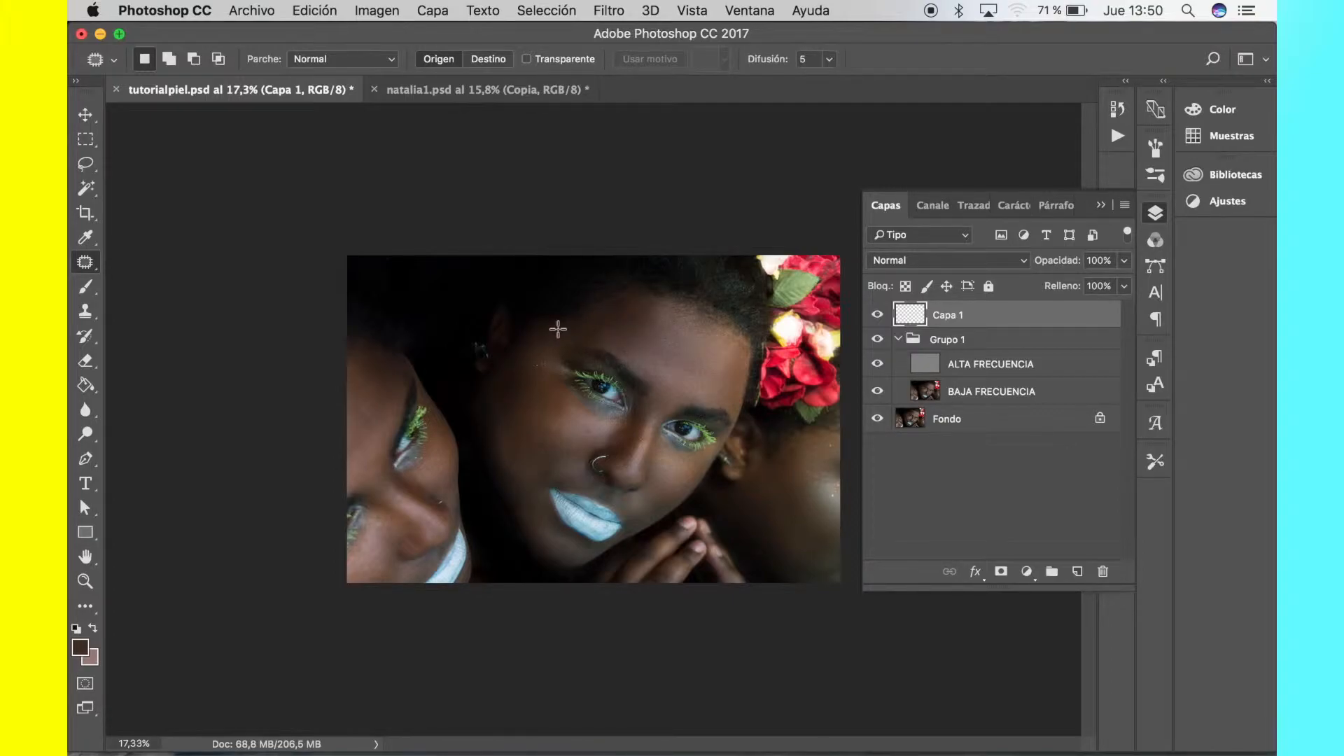
# Step: Set the background colour to the light skin tone 9b8582 by sampling a highlight on the second face
pyautogui.click(89, 657)
pyautogui.moveTo(654, 180); pyautogui.dragTo(99, 340)
pyautogui.moveTo(598, 434); pyautogui.dragTo(632, 462)
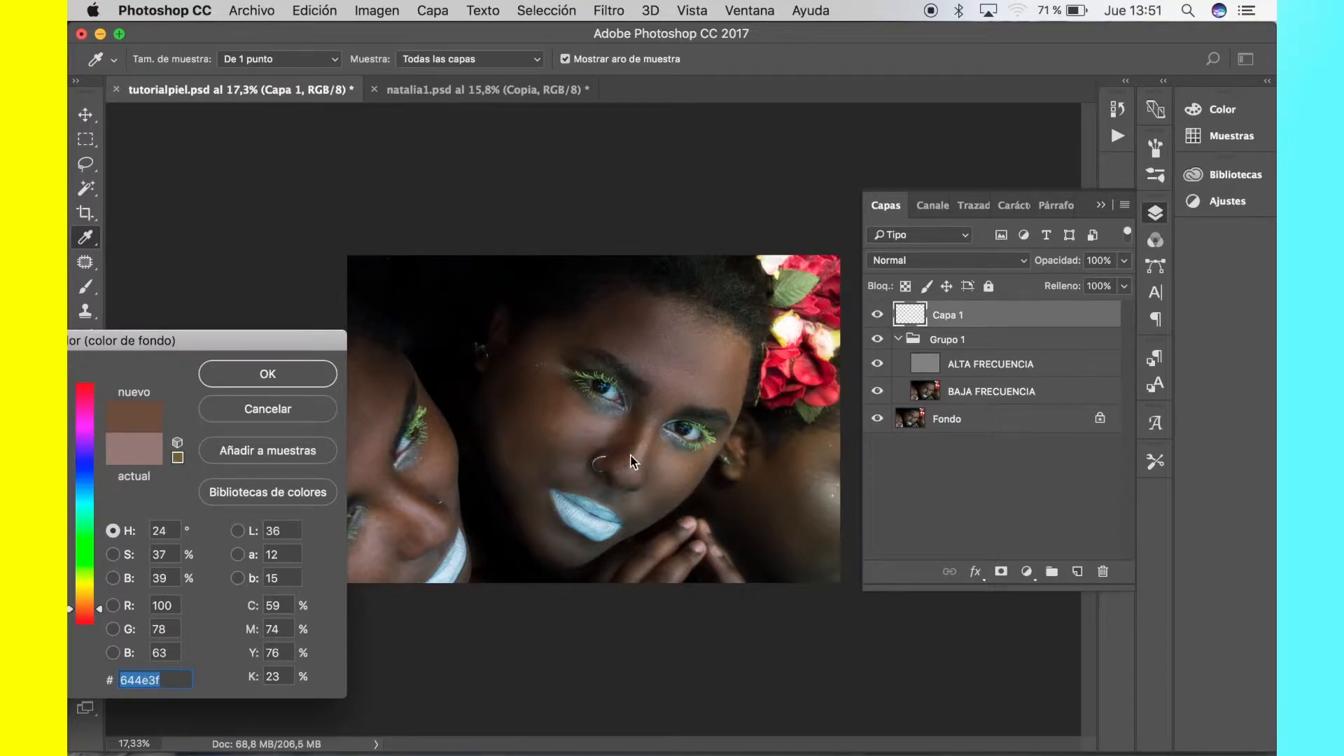
pyautogui.click(366, 552)
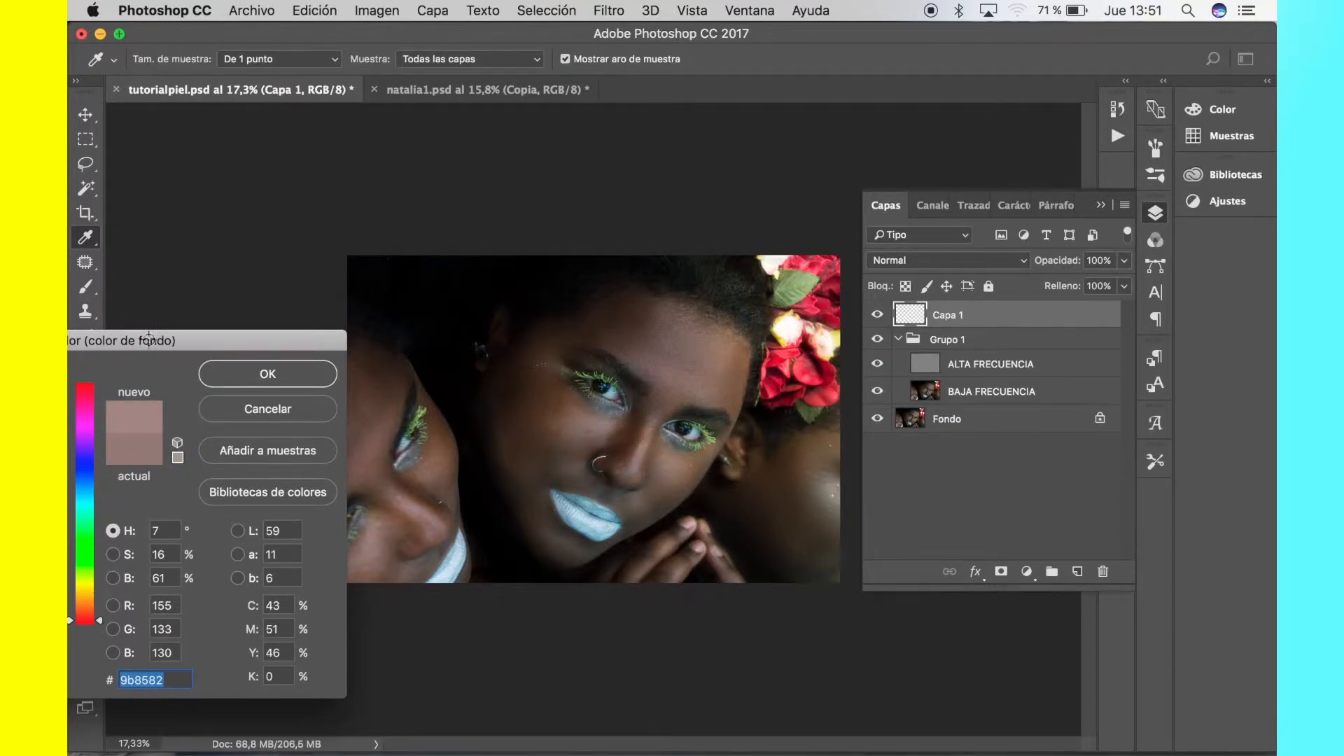
pyautogui.click(268, 373)
# Step: Set the foreground colour to a dark brown skin tone sampled from a shadowed area of the main face
pyautogui.click(80, 647)
pyautogui.moveTo(767, 183); pyautogui.dragTo(363, 98)
pyautogui.moveTo(618, 321); pyautogui.dragTo(575, 400)
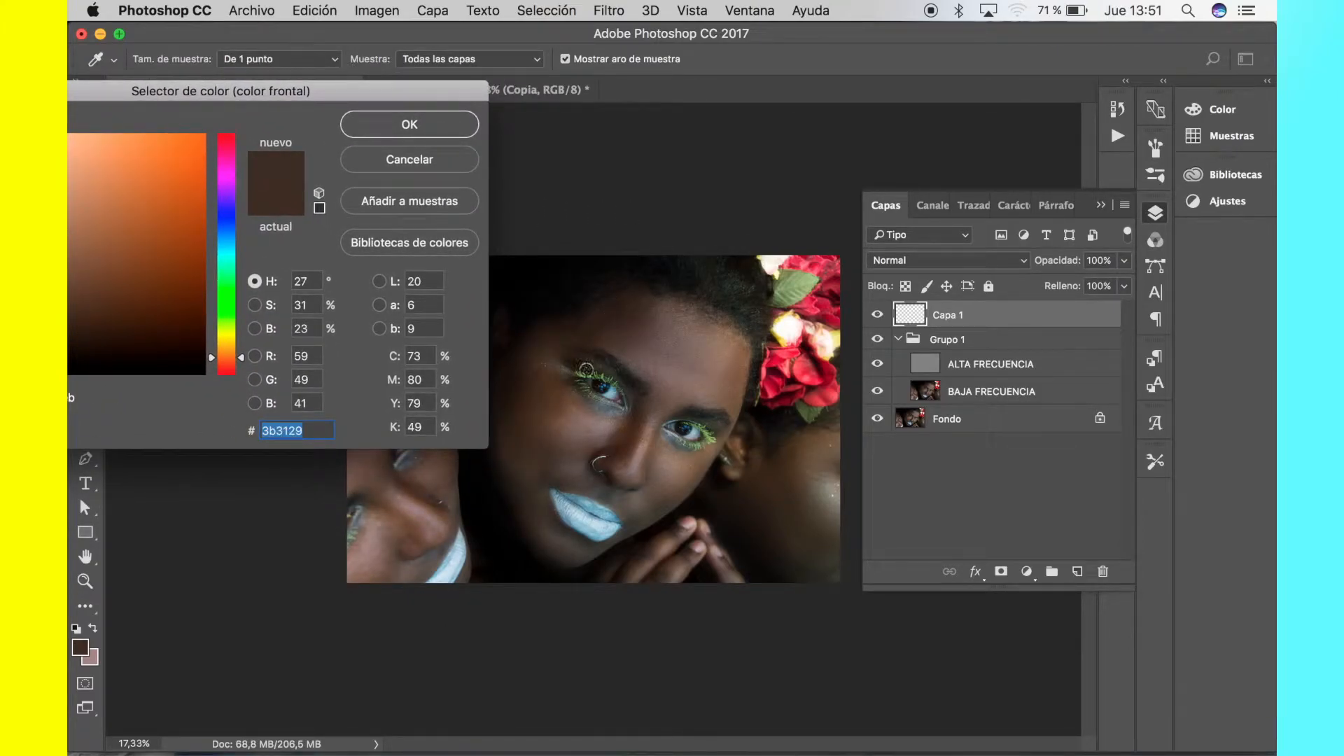
pyautogui.click(406, 126)
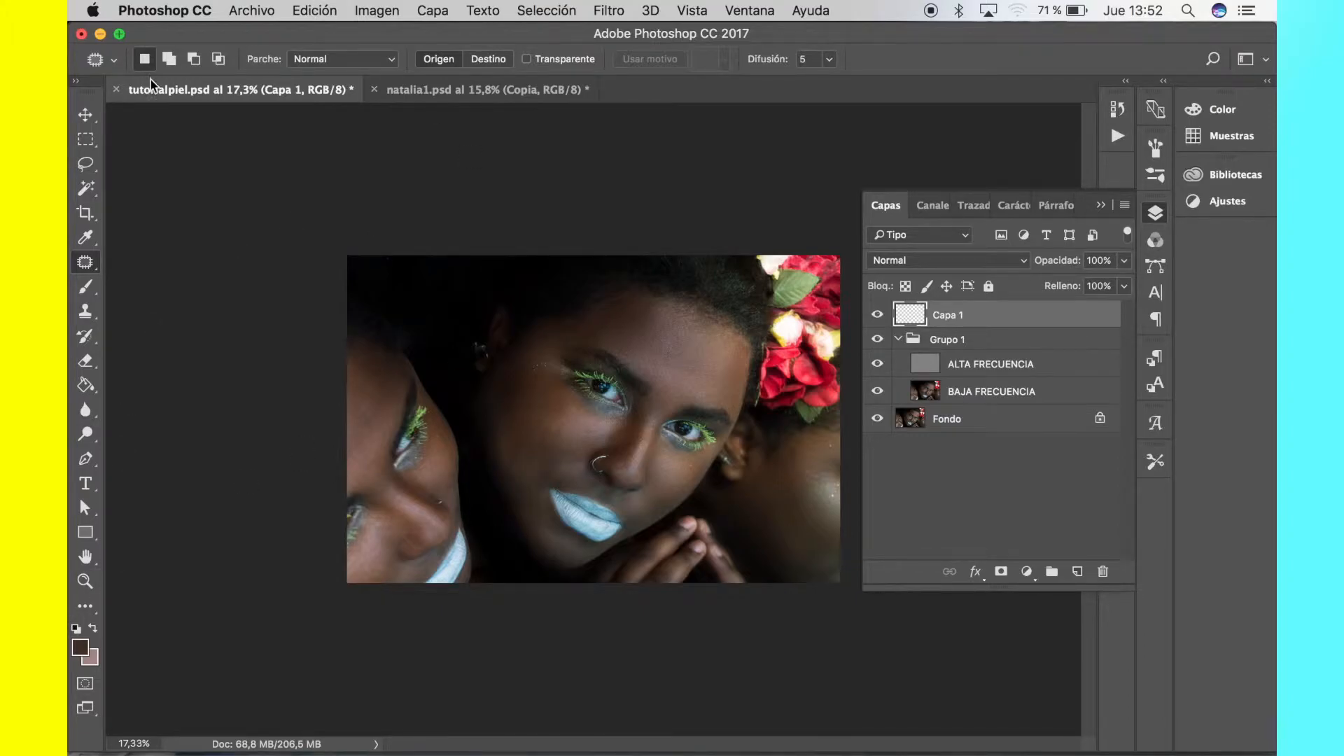
# Step: Activate the Brush tool at 10% opacity for painting on Capa 1
pyautogui.click(86, 288)
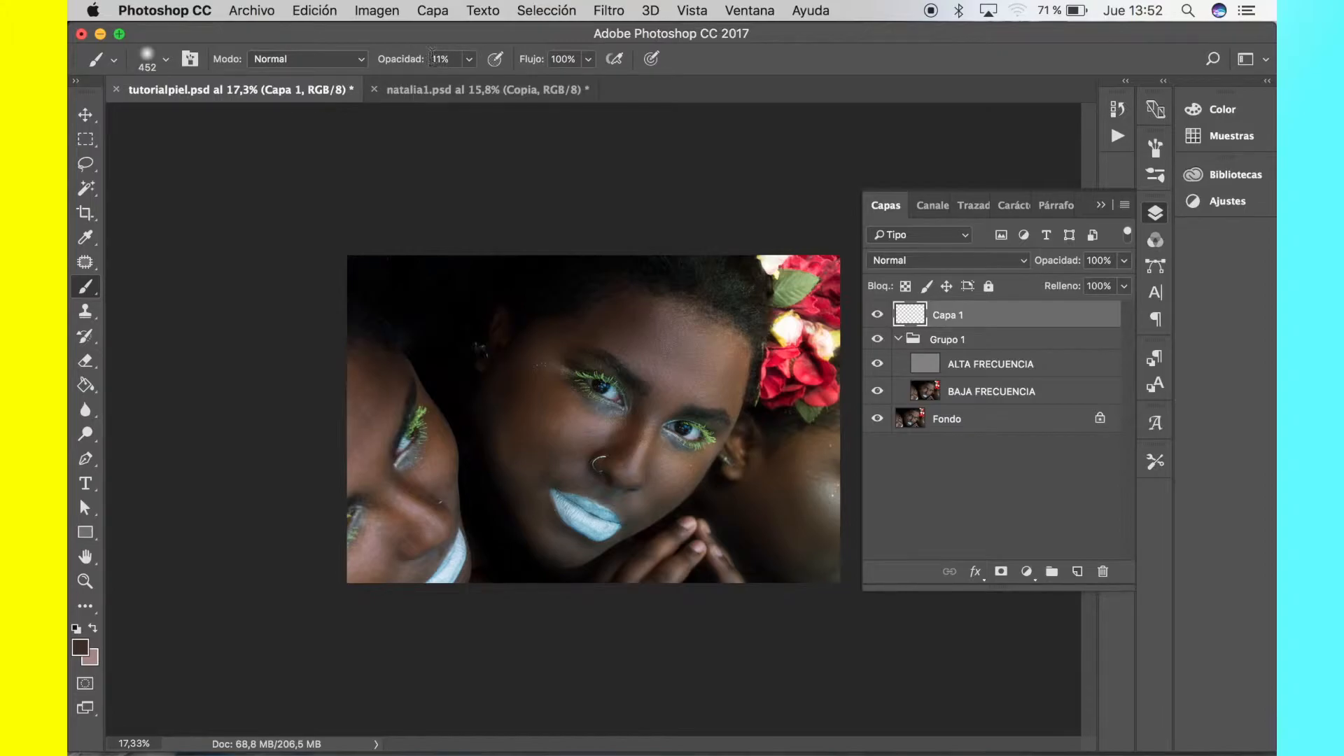
pyautogui.click(470, 60)
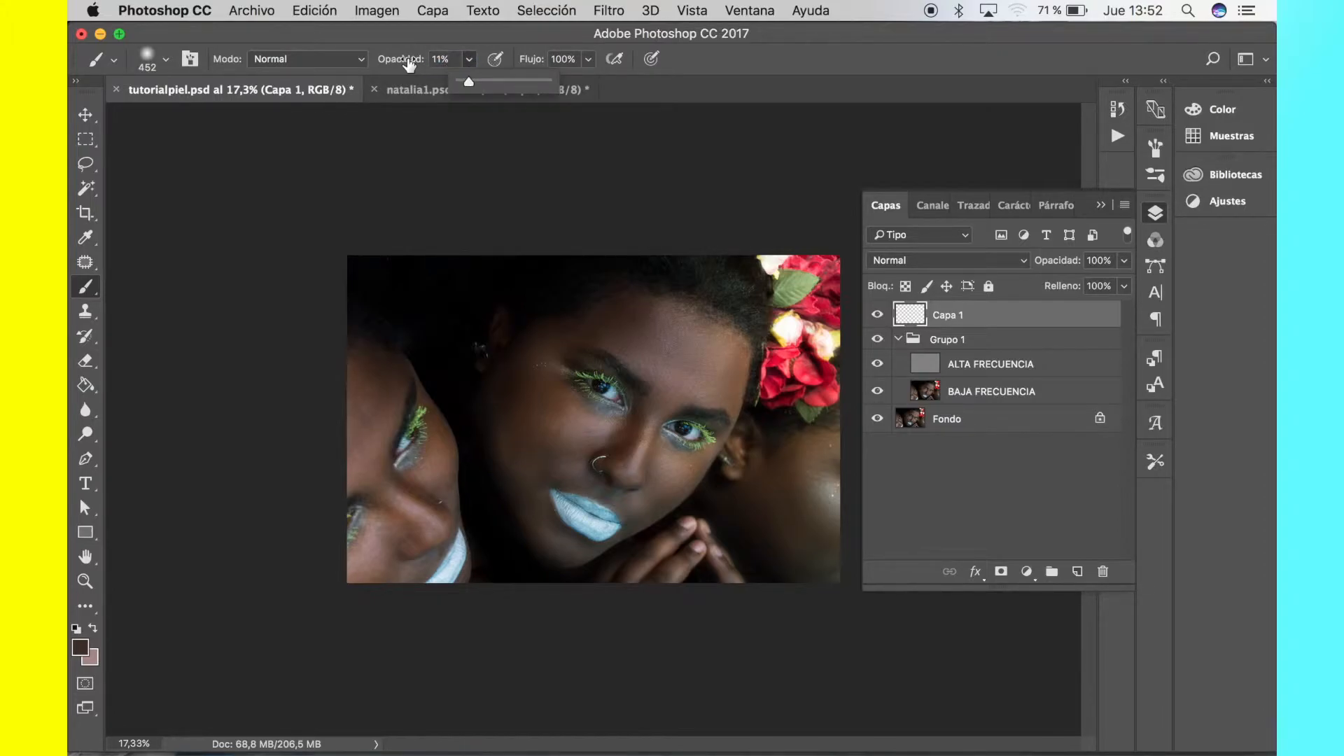
pyautogui.moveTo(470, 83); pyautogui.dragTo(468, 83)
pyautogui.click(159, 53)
pyautogui.click(263, 114)
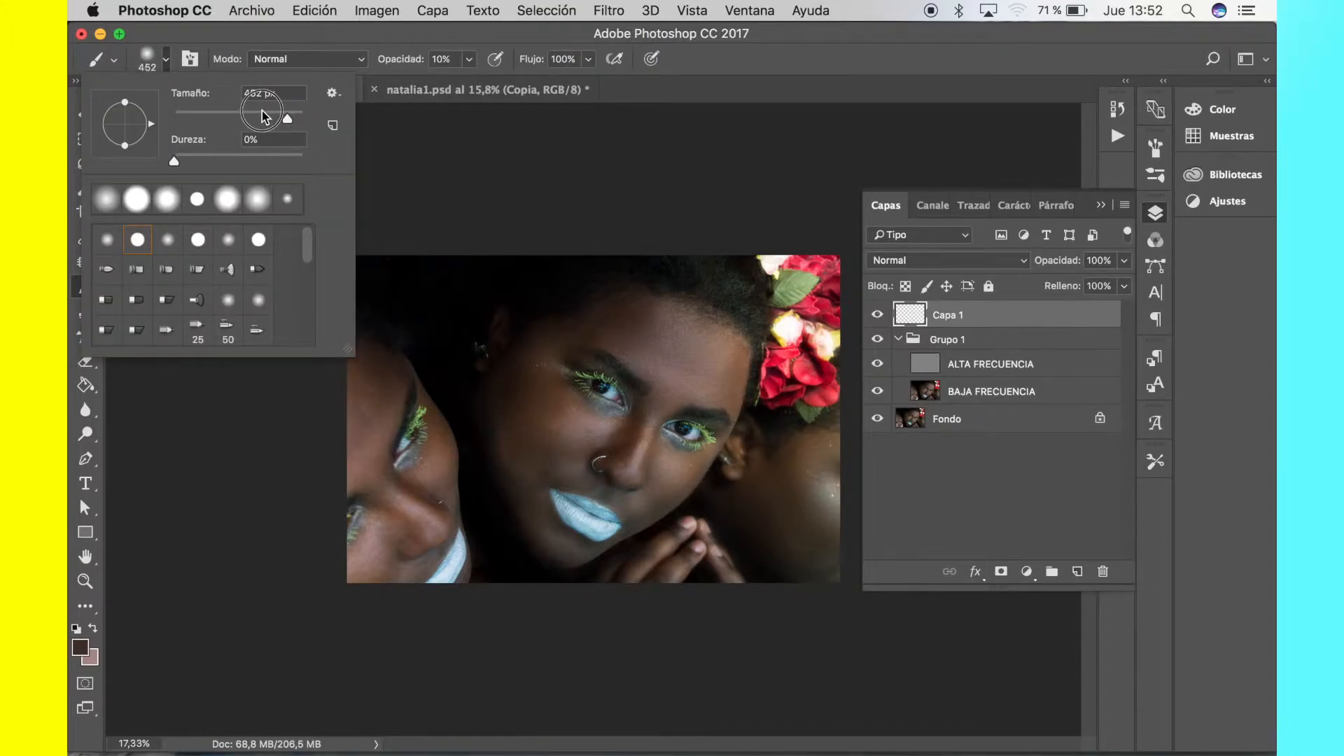
pyautogui.click(994, 320)
# Step: Make the light skin tone the foreground colour, undo a test dab and set the brush size to 496 px
pyautogui.click(92, 629)
pyautogui.click(591, 433)
pyautogui.press('super+z')
pyautogui.click(165, 59)
pyautogui.click(291, 118)
# Step: Paint soft highlights on the cheeks, chin and forehead of the main face and on the second face
pyautogui.click(607, 428)
pyautogui.moveTo(582, 413)
pyautogui.mouseDown()
pyautogui.moveTo(631, 477)
pyautogui.moveTo(568, 538)
pyautogui.mouseUp()
pyautogui.moveTo(692, 458); pyautogui.dragTo(666, 460)
pyautogui.moveTo(659, 371); pyautogui.dragTo(697, 376)
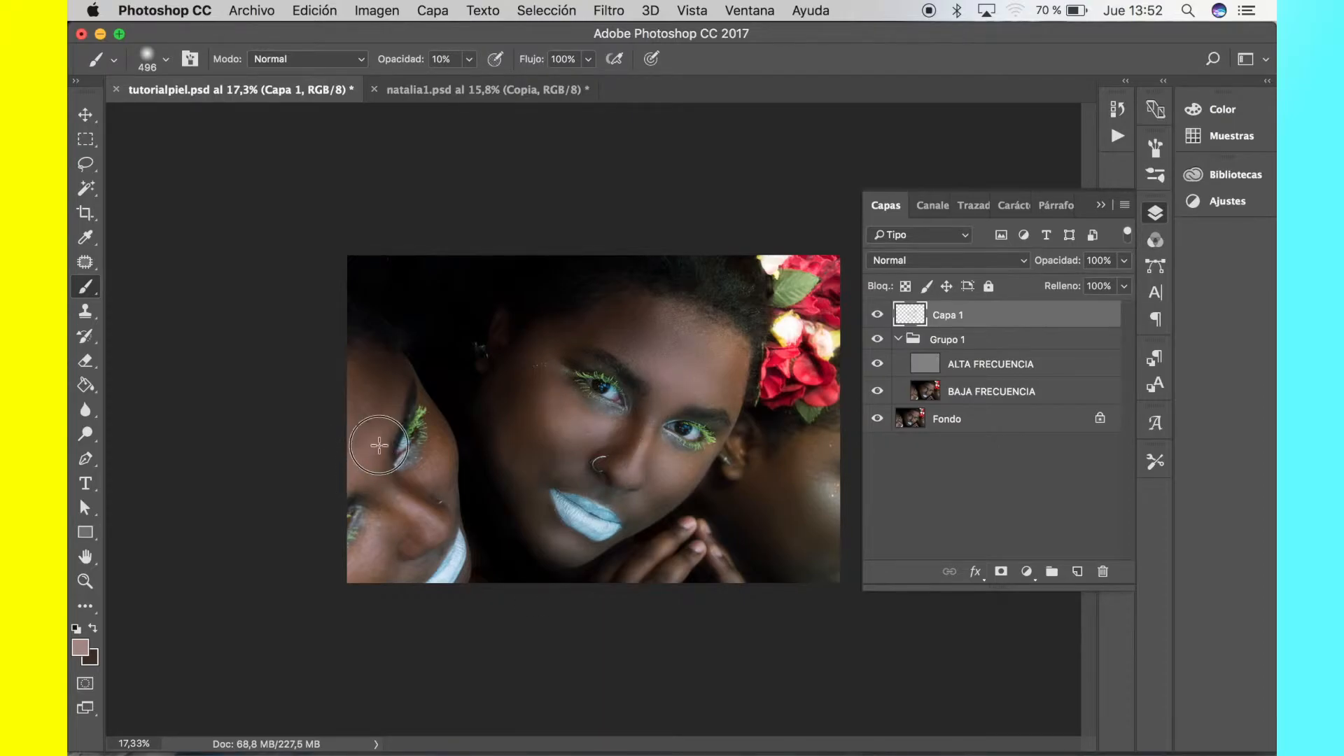
pyautogui.moveTo(362, 458)
pyautogui.mouseDown()
pyautogui.moveTo(431, 535)
pyautogui.moveTo(444, 531)
pyautogui.moveTo(421, 516)
pyautogui.moveTo(360, 591)
pyautogui.mouseUp()
pyautogui.moveTo(419, 490); pyautogui.dragTo(430, 463)
pyautogui.moveTo(431, 462); pyautogui.dragTo(432, 461)
# Step: Make the dark skin tone the foreground colour and set the brush size to 423 px
pyautogui.click(93, 628)
pyautogui.click(166, 60)
pyautogui.click(276, 118)
pyautogui.click(287, 118)
# Step: Paint soft shadows along the main face's outer cheek, jaw, upper forehead and nose, and on the second face's edge
pyautogui.click(523, 441)
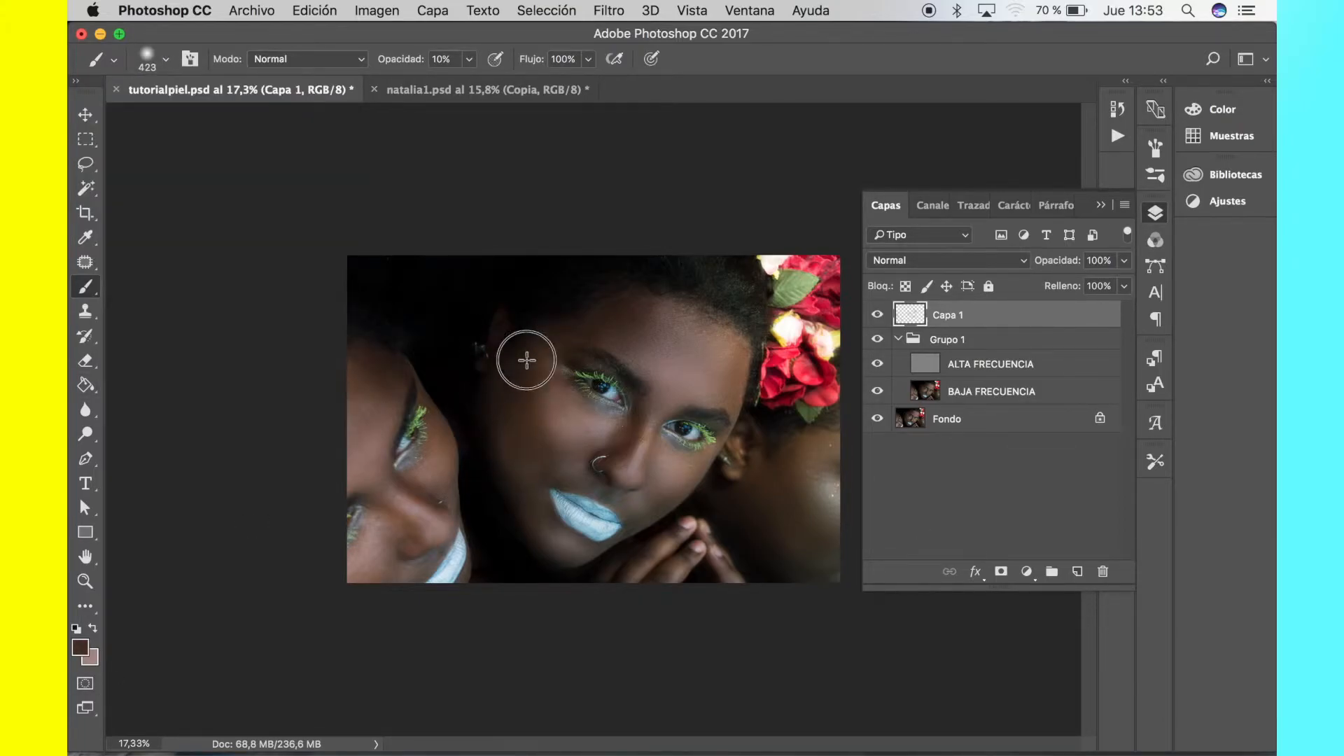
pyautogui.moveTo(605, 309)
pyautogui.mouseDown()
pyautogui.moveTo(566, 339)
pyautogui.moveTo(726, 331)
pyautogui.moveTo(728, 359)
pyautogui.moveTo(754, 380)
pyautogui.moveTo(686, 309)
pyautogui.moveTo(717, 335)
pyautogui.mouseUp()
pyautogui.moveTo(524, 414)
pyautogui.mouseDown()
pyautogui.moveTo(509, 434)
pyautogui.moveTo(540, 521)
pyautogui.mouseUp()
pyautogui.moveTo(453, 506)
pyautogui.mouseDown()
pyautogui.moveTo(450, 471)
pyautogui.moveTo(450, 488)
pyautogui.mouseUp()
pyautogui.moveTo(758, 374); pyautogui.dragTo(764, 382)
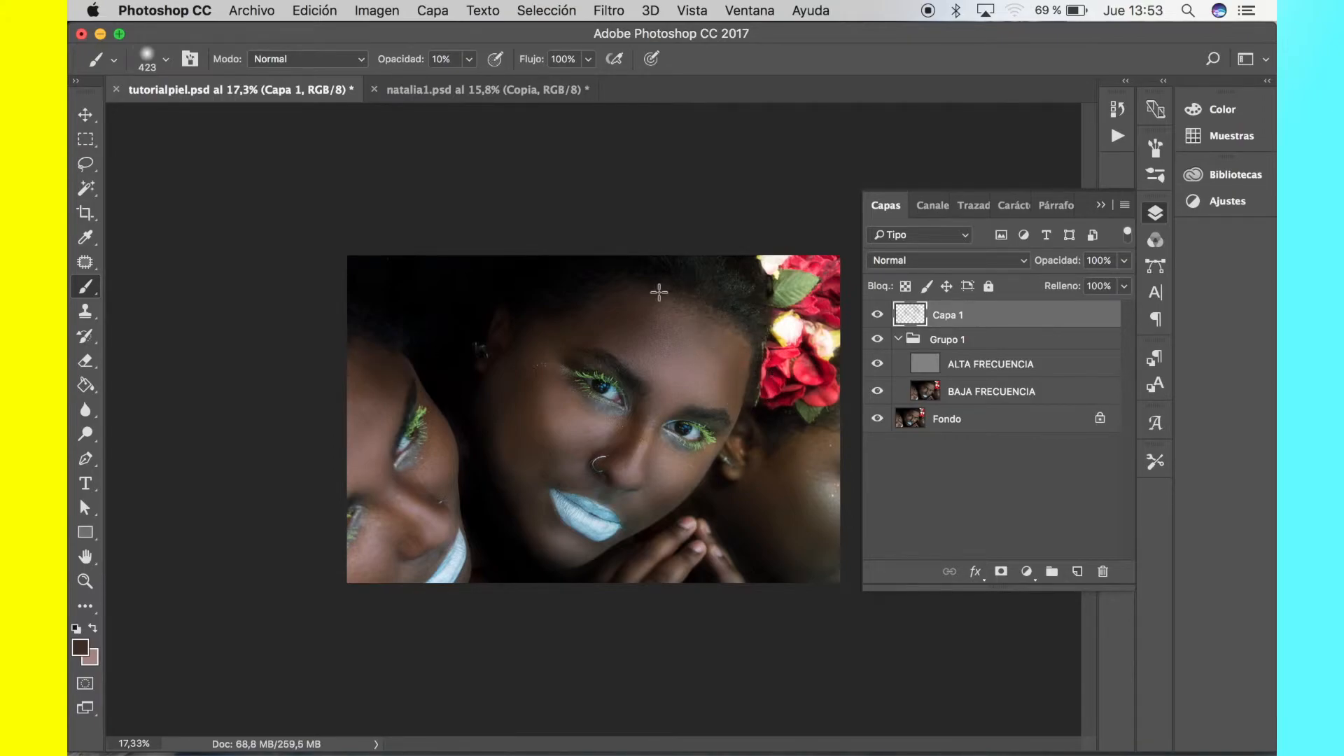
pyautogui.moveTo(633, 433)
pyautogui.mouseDown()
pyautogui.moveTo(610, 460)
pyautogui.moveTo(670, 427)
pyautogui.moveTo(649, 482)
pyautogui.mouseUp()
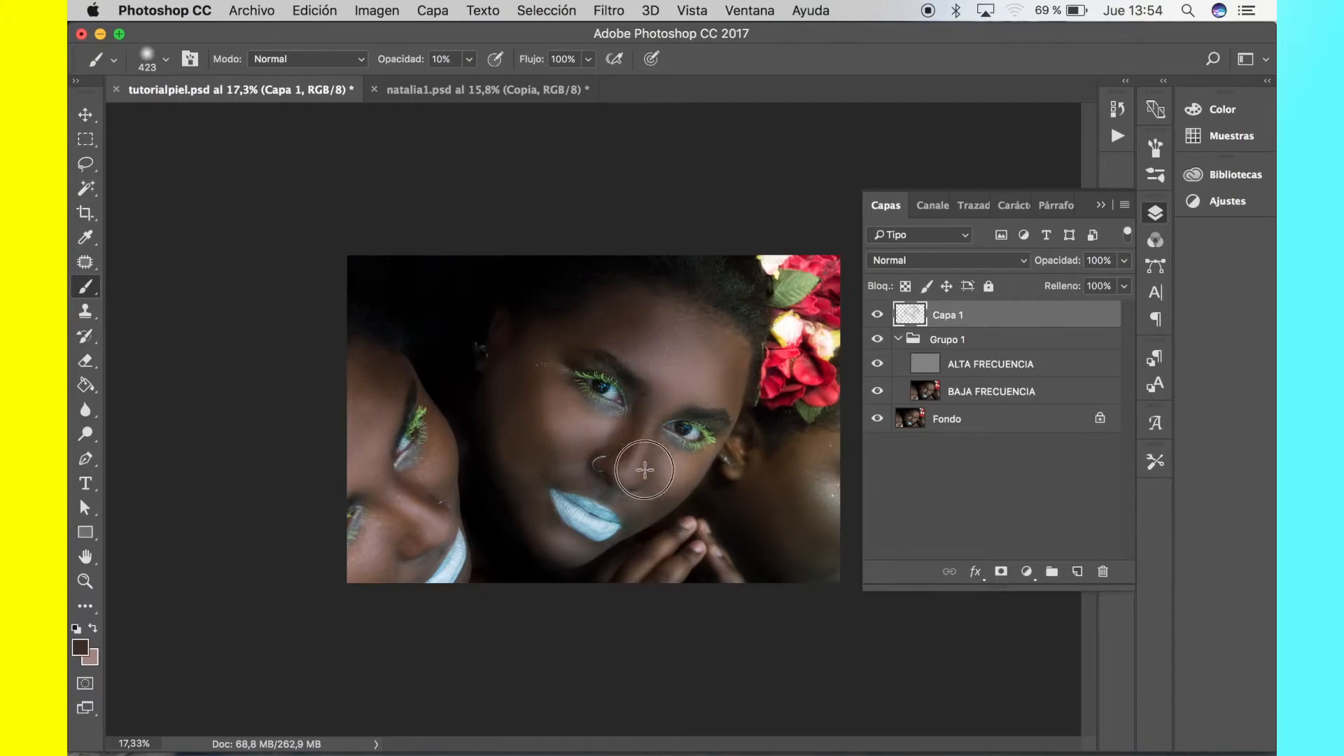
# Step: Toggle Capa 1 off and on repeatedly to compare the face with and without the painted lights and shadows
pyautogui.click(878, 316)
pyautogui.click(877, 316)
pyautogui.click(878, 316)
pyautogui.click(877, 317)
pyautogui.click(877, 316)
pyautogui.click(877, 316)
pyautogui.click(877, 317)
pyautogui.click(877, 316)
# Step: Try a 55% fill on Capa 1 and toggle the layer to compare the effect
pyautogui.click(1123, 287)
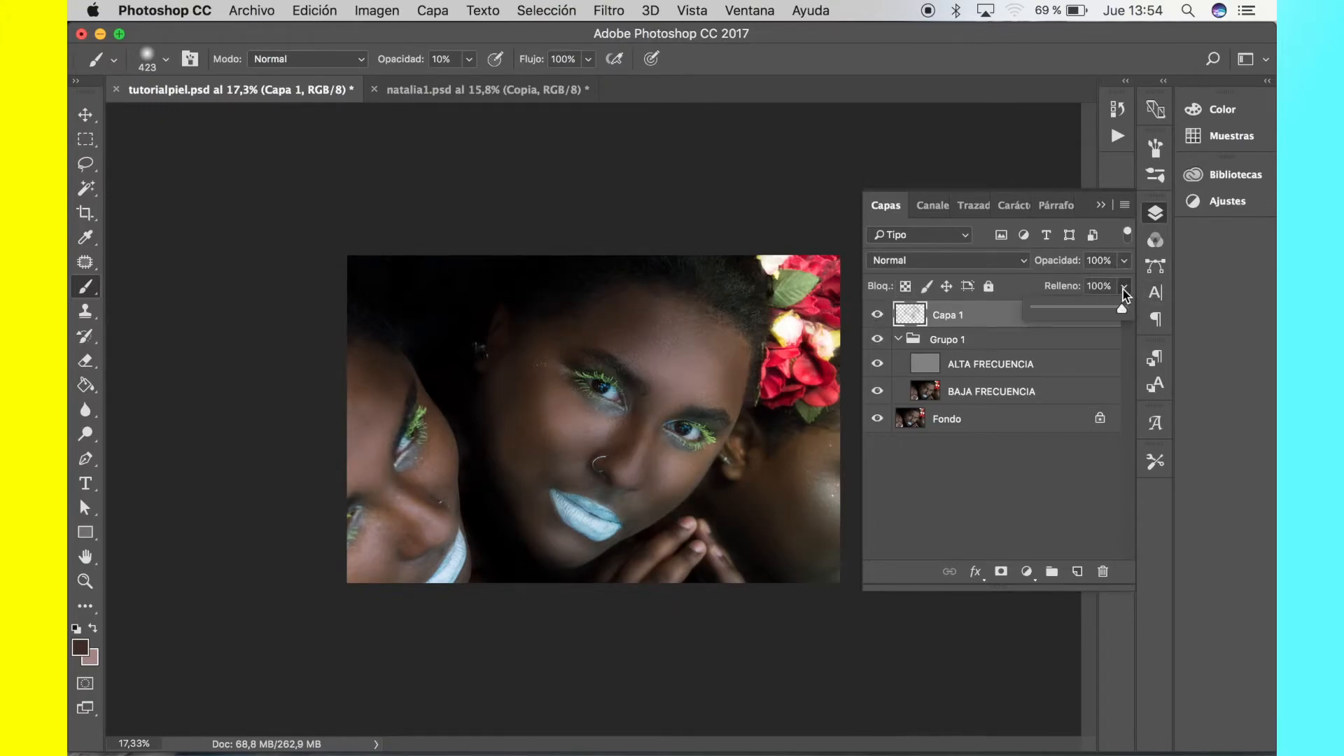
pyautogui.click(1074, 309)
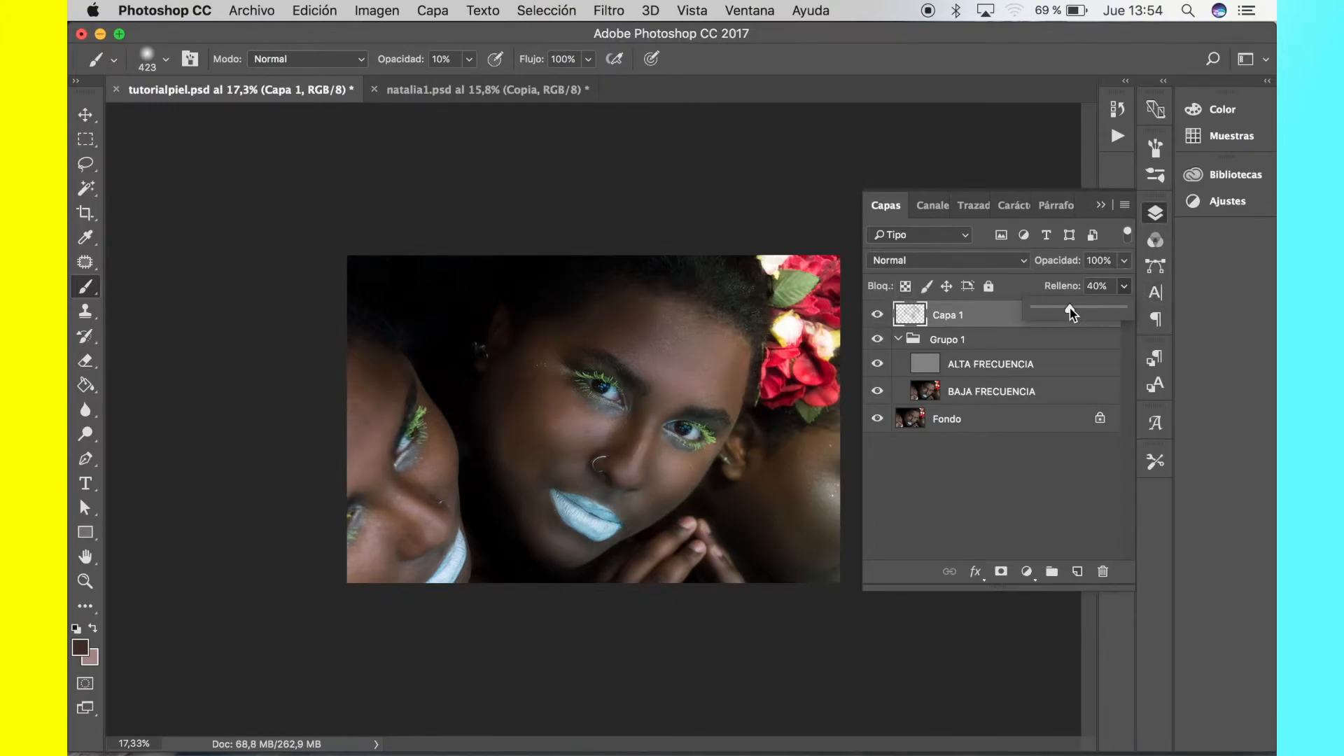
pyautogui.moveTo(1075, 313); pyautogui.dragTo(1079, 315)
pyautogui.click(878, 315)
pyautogui.click(877, 315)
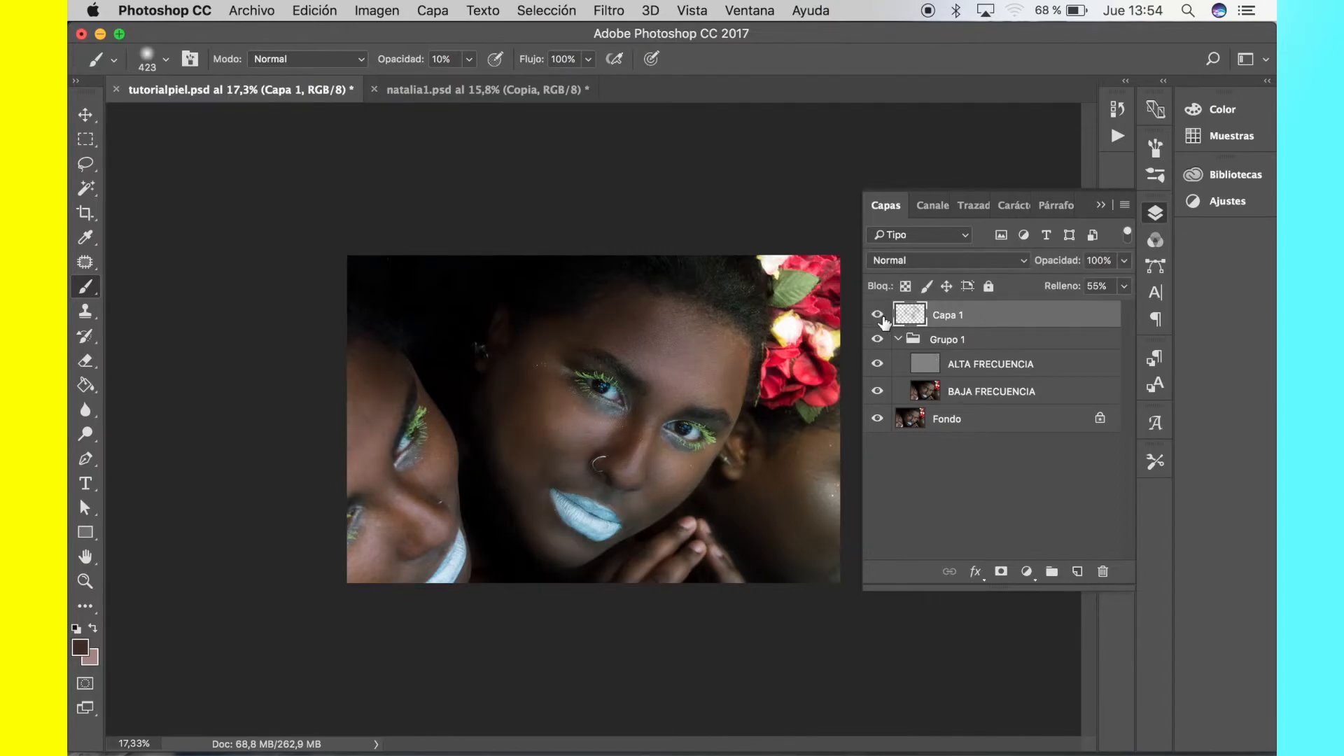
# Step: Try a 25% fill on Capa 1 and toggle the layer to compare the subtler effect
pyautogui.click(1123, 289)
pyautogui.moveTo(1081, 309); pyautogui.dragTo(1057, 309)
pyautogui.click(880, 318)
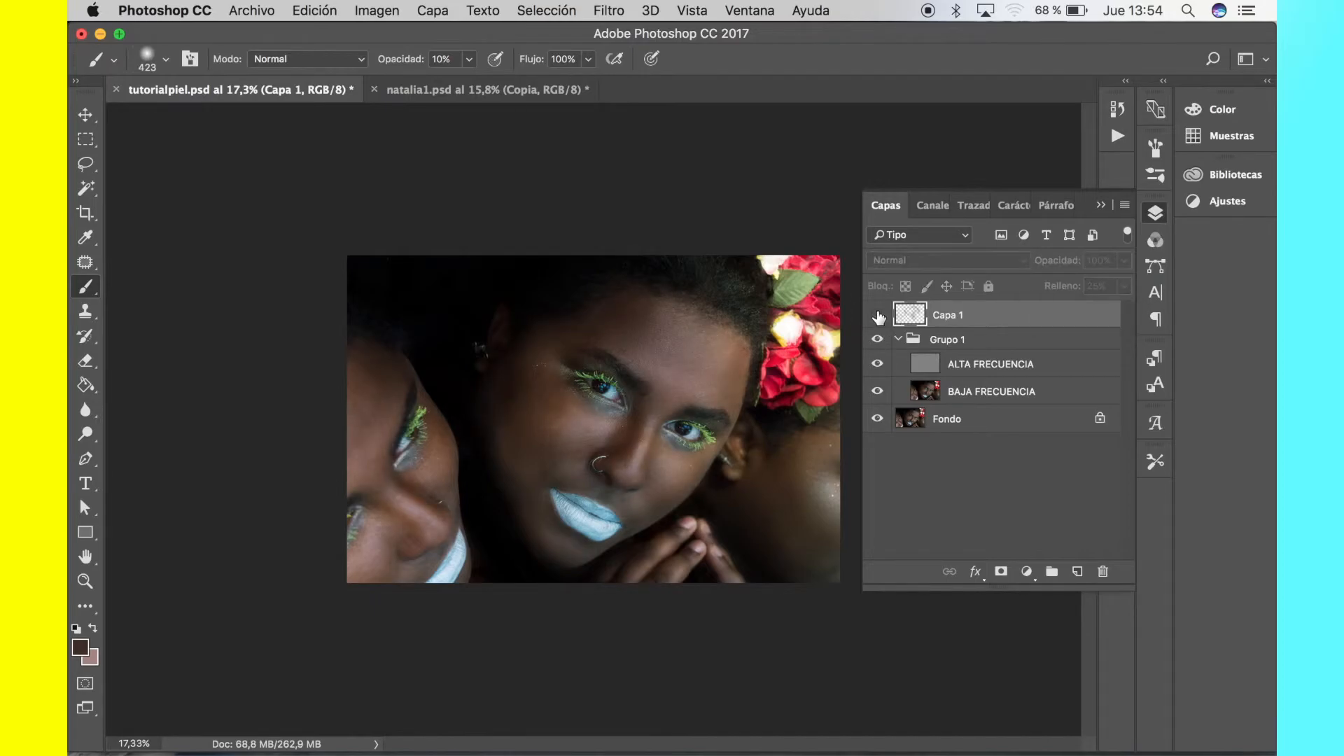
pyautogui.click(878, 316)
pyautogui.click(878, 316)
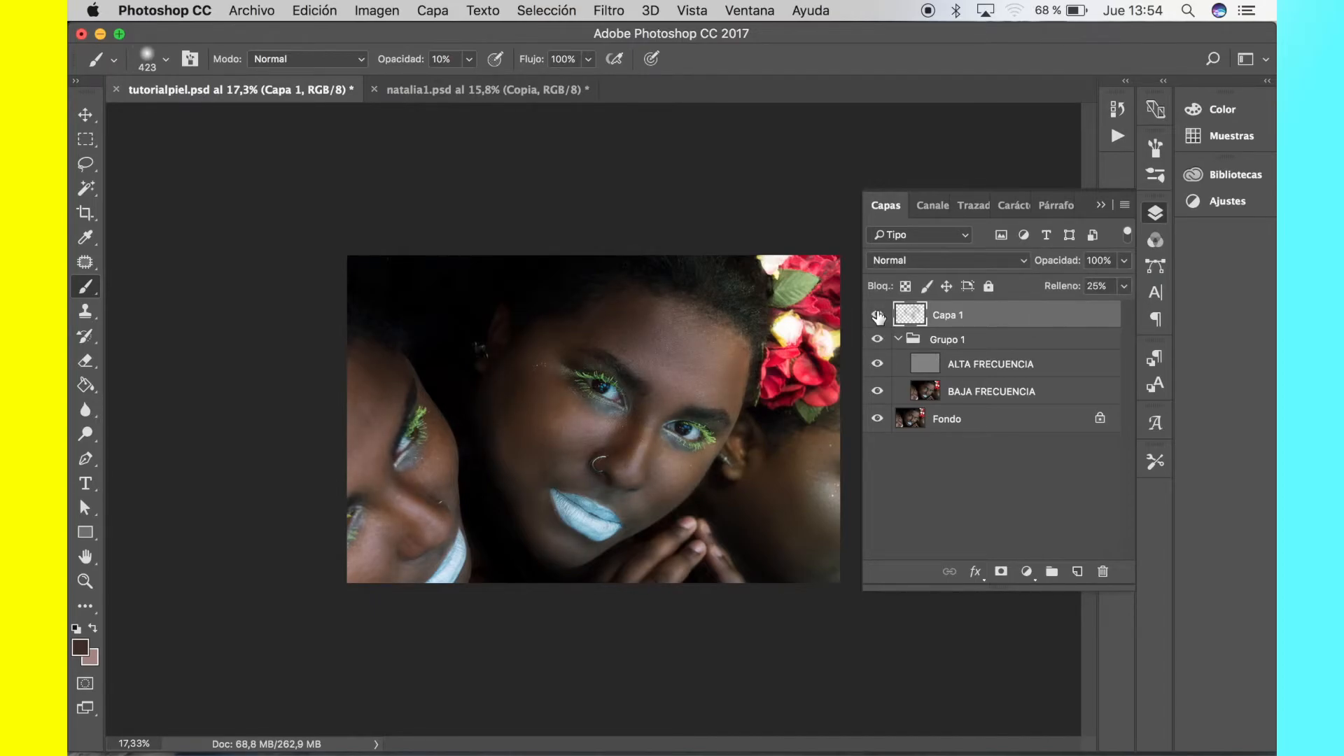
pyautogui.click(878, 316)
pyautogui.click(878, 316)
# Step: Set Capa 1's fill to 36% and toggle the layer to check the painted lights and shadows
pyautogui.click(1125, 289)
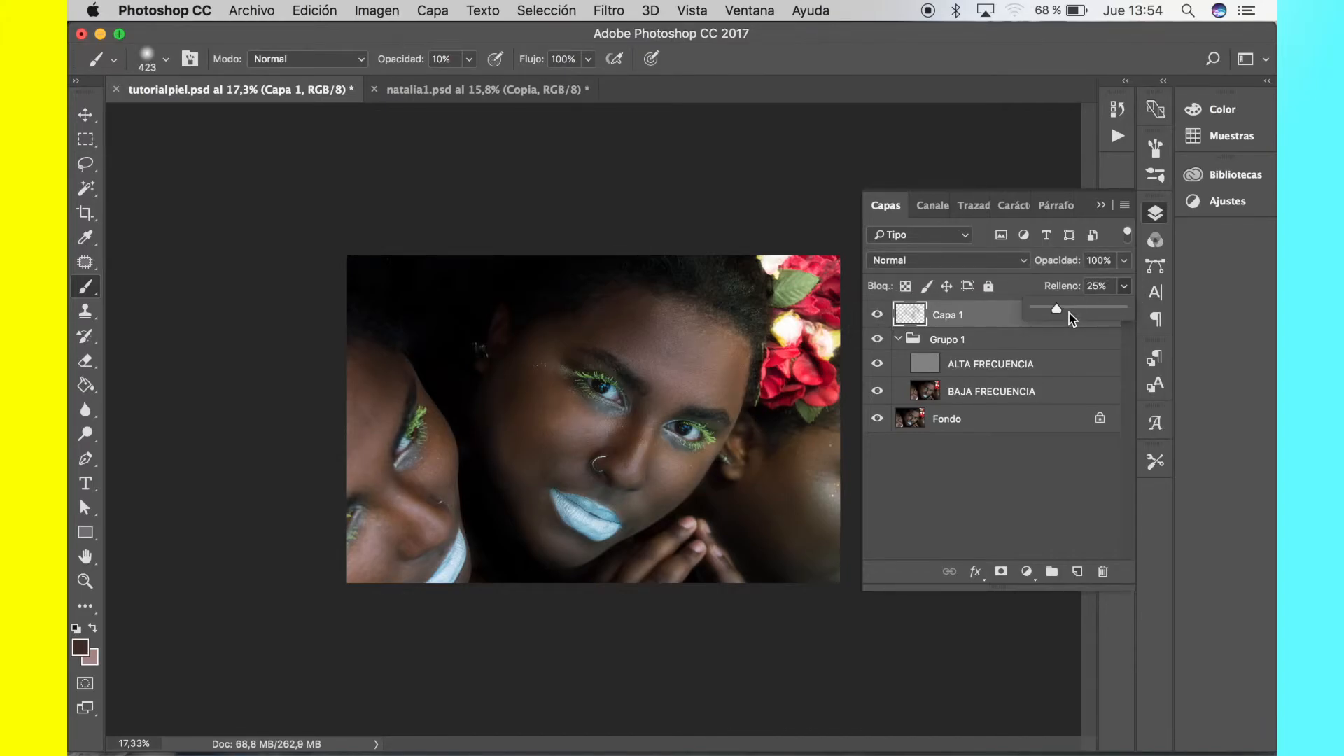
pyautogui.click(878, 315)
pyautogui.click(878, 316)
pyautogui.click(878, 316)
pyautogui.click(878, 315)
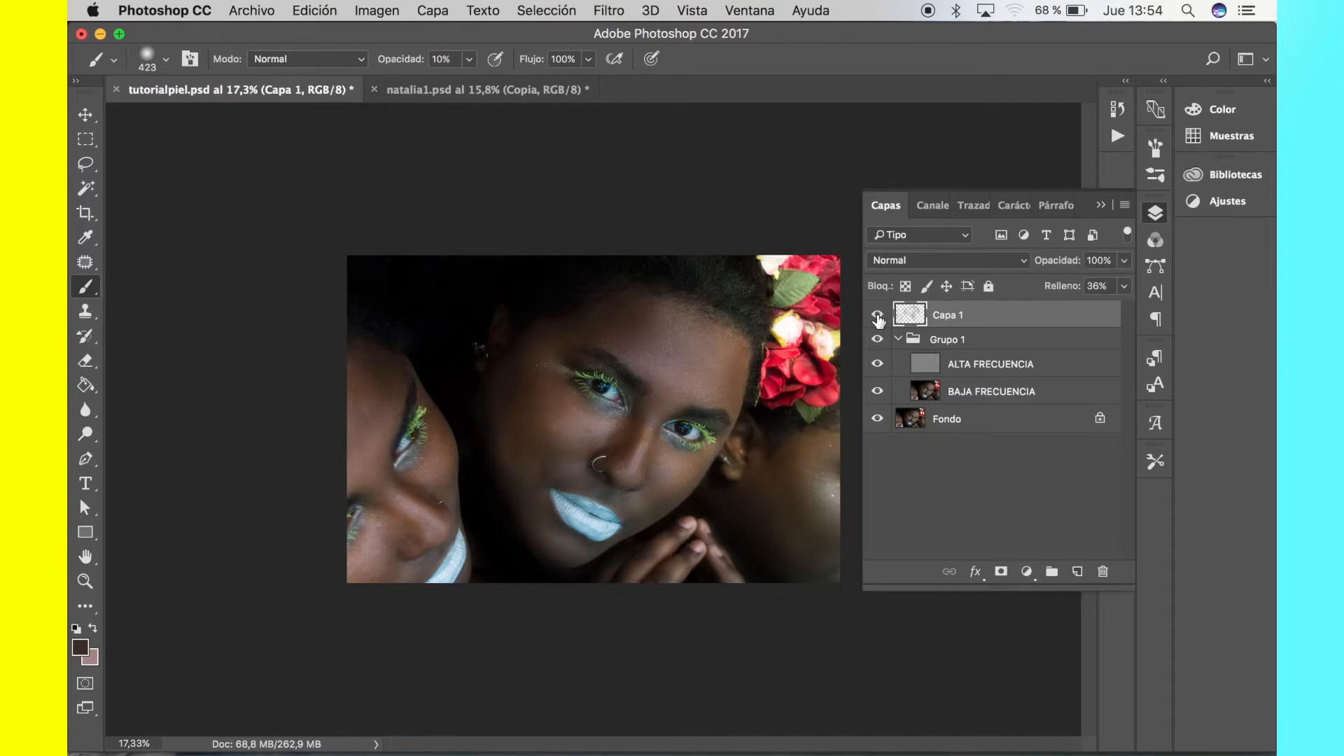